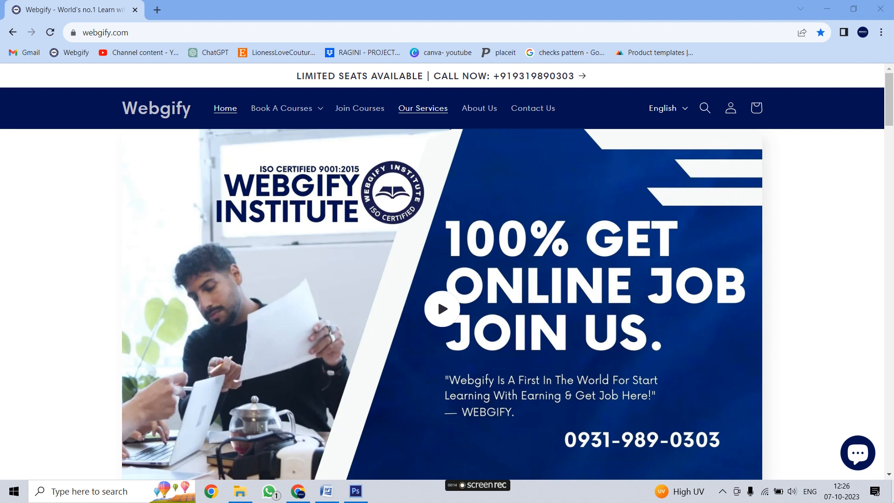
# Switch to the blank Word document and generate sample text with =RAND(6,6)
pyautogui.hotkey('alt', 'Tab')
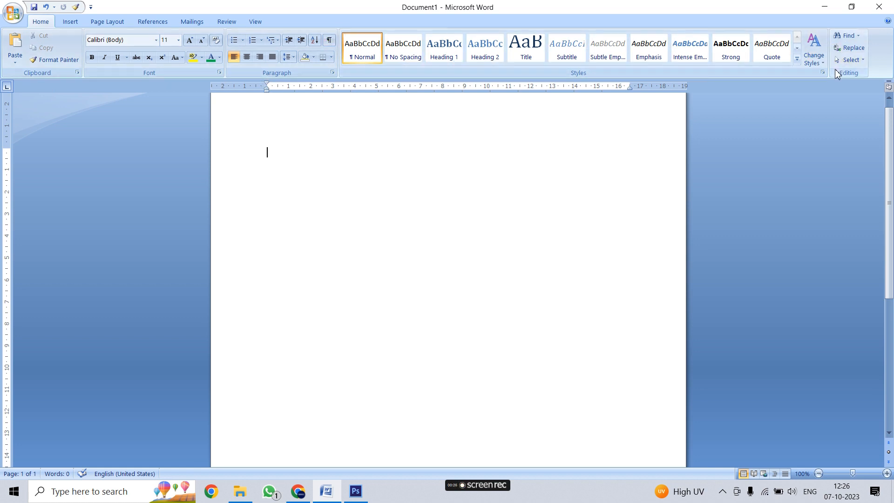
pyautogui.click(73, 22)
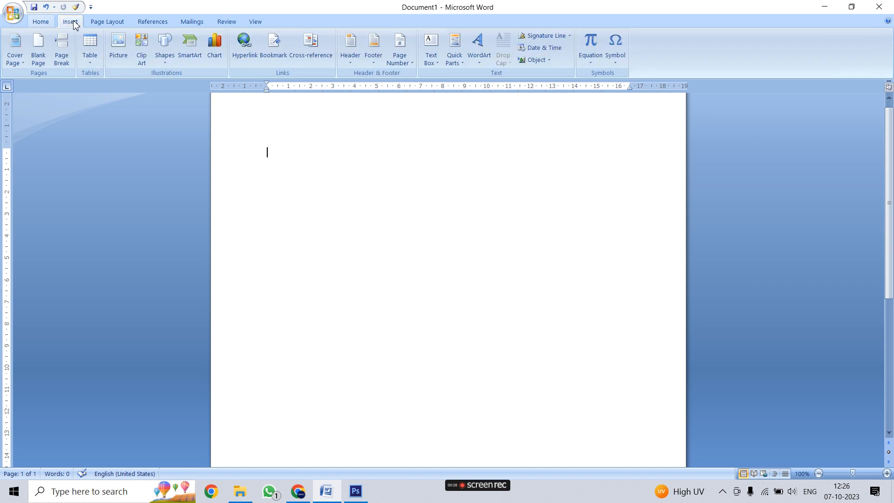
pyautogui.click(117, 22)
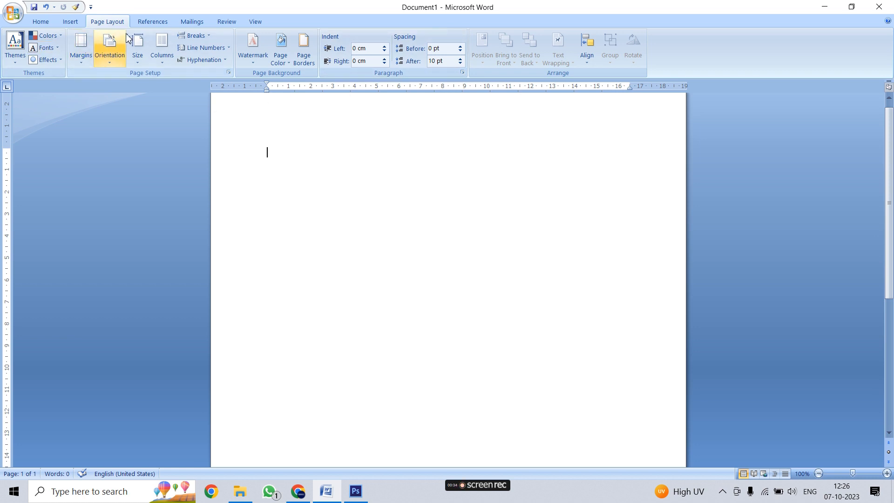
pyautogui.click(154, 22)
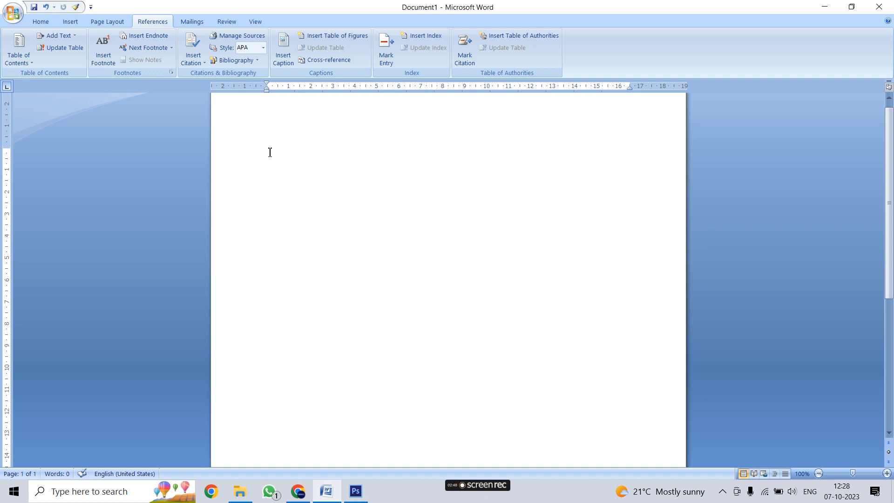
pyautogui.write('=RAND(6,6)')
pyautogui.press('Return')
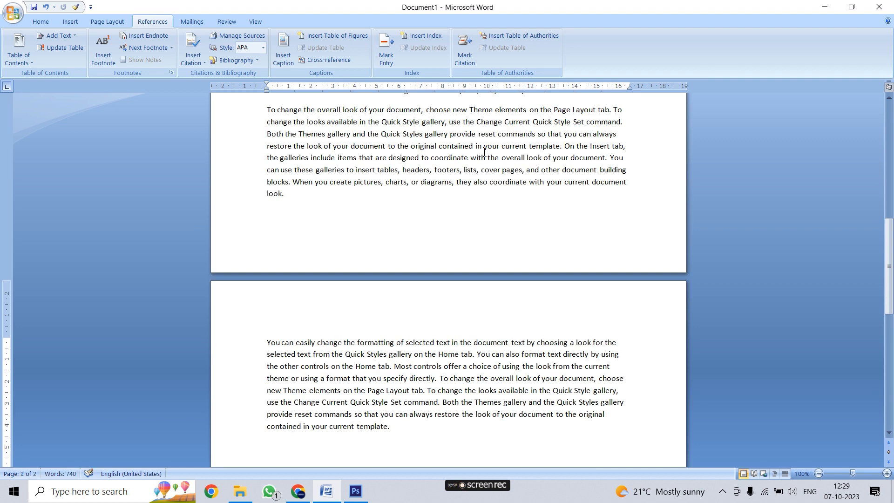
# Add the heading COMPUTER on its own line above the first paragraph of the document
pyautogui.moveTo(890, 275); pyautogui.dragTo(512, 238)
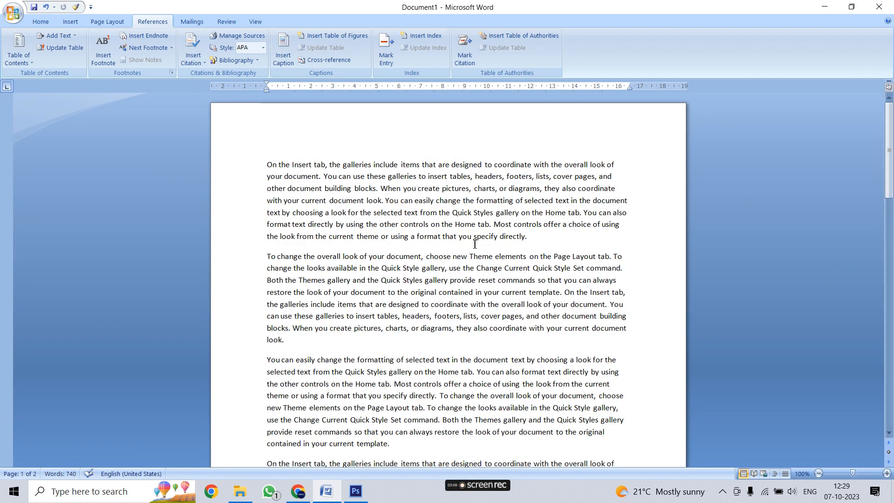
pyautogui.click(268, 166)
pyautogui.press('Return')
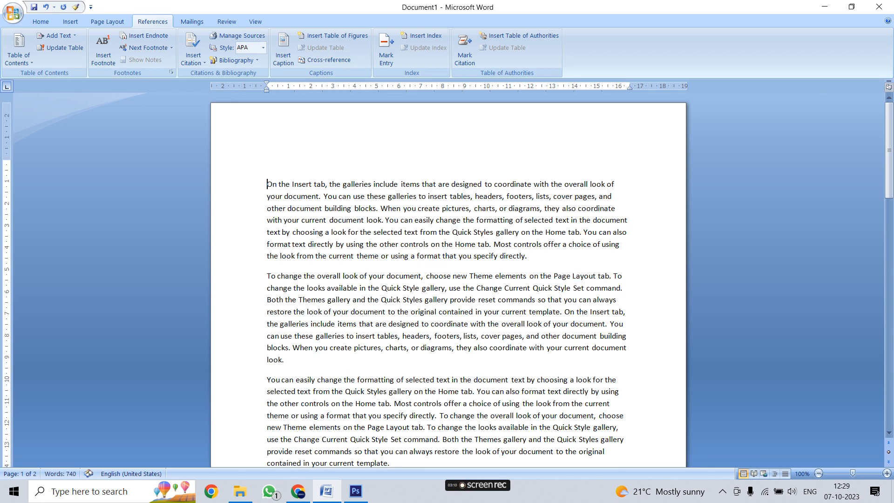
pyautogui.press('Up')
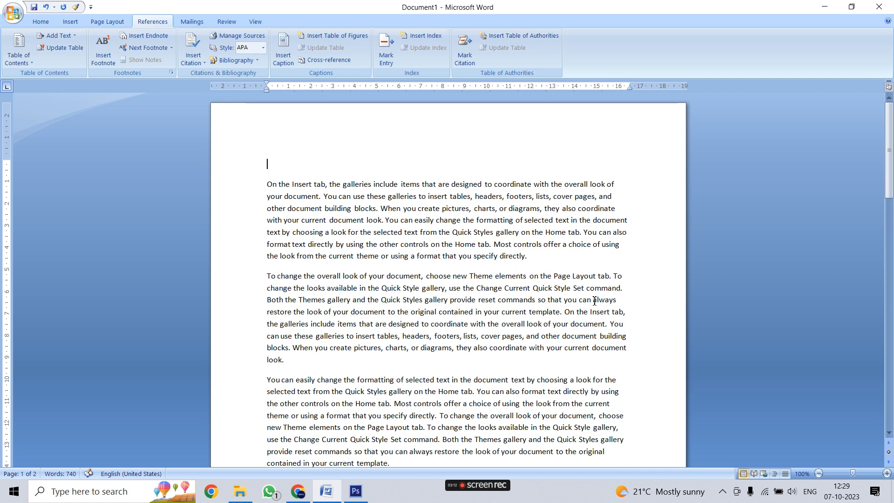
pyautogui.write('COMPUTER')
# Add the heading KEYBOARD above the second paragraph and the heading MOUSE above the third
pyautogui.click(267, 279)
pyautogui.press('Return')
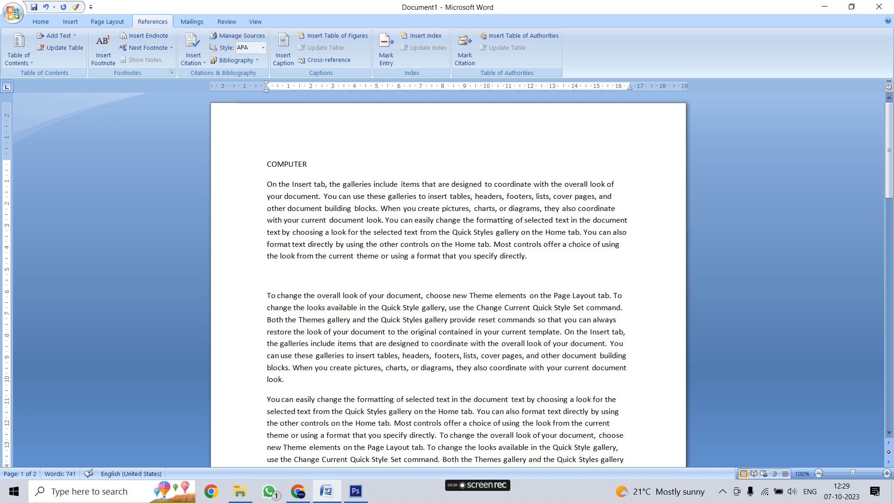
pyautogui.write('KEYBOARD')
pyautogui.press('Return')
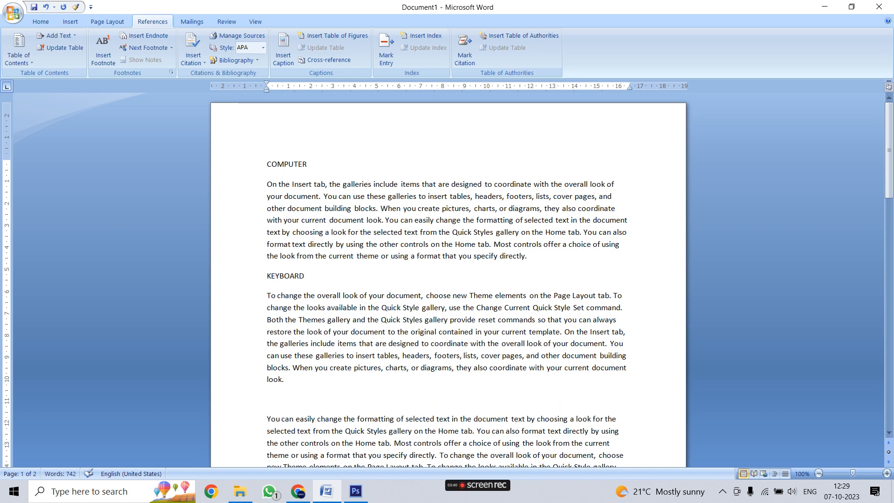
pyautogui.write('MOUSE')
# Add the heading SPEAKER on its own line above the fourth paragraph
pyautogui.scroll(-3, 336, 378)
pyautogui.scroll(1, 336, 378)
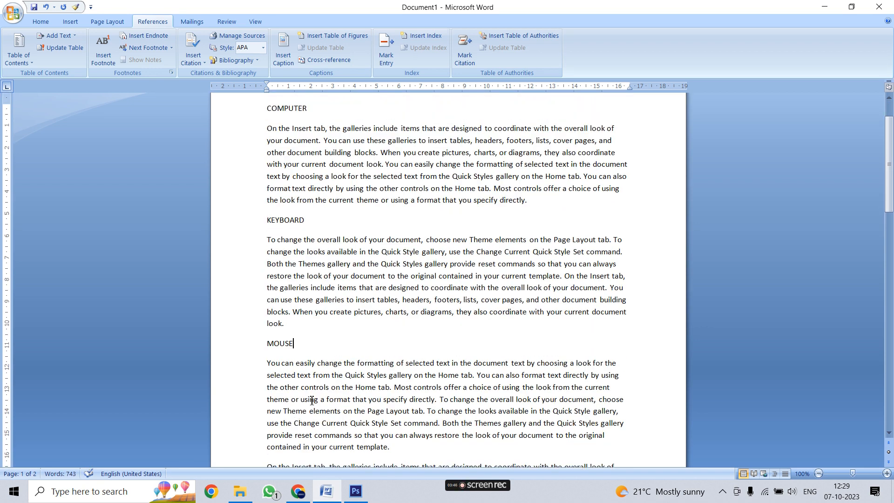
pyautogui.scroll(-2, 408, 452)
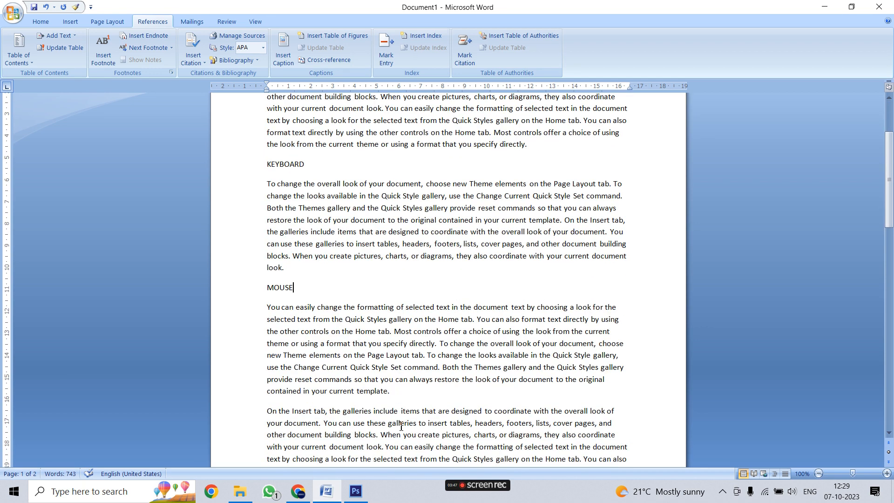
pyautogui.click(403, 395)
pyautogui.press('Return')
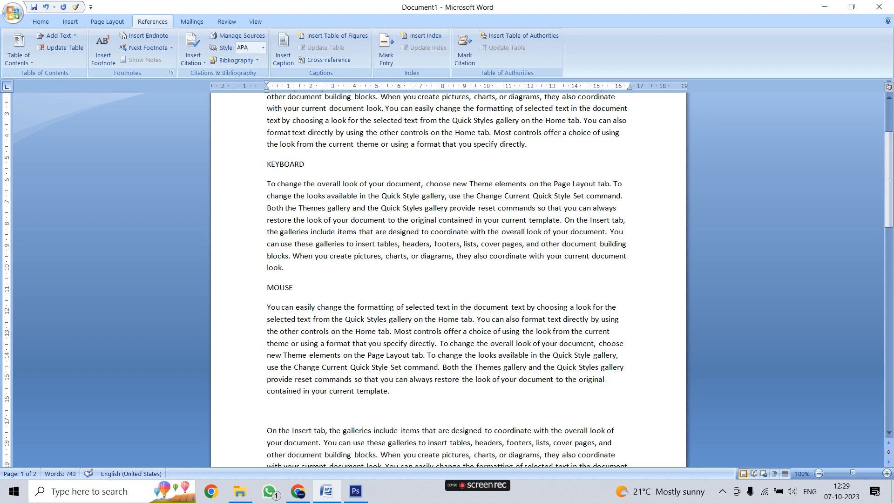
pyautogui.write('SPEAKER')
# Split the paragraph that runs onto the second page just before "Both the Themes gallery"
pyautogui.scroll(-5, 297, 377)
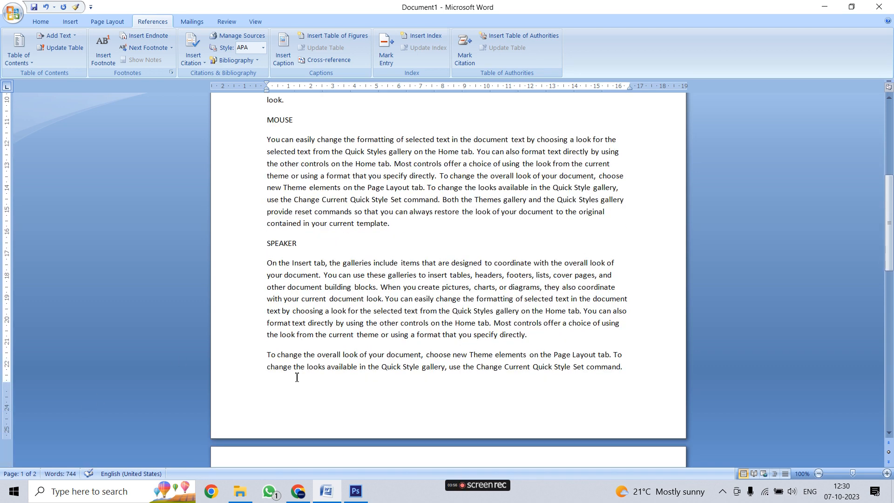
pyautogui.scroll(-3, 319, 373)
pyautogui.scroll(1, 307, 382)
pyautogui.scroll(-1, 311, 344)
pyautogui.click(274, 388)
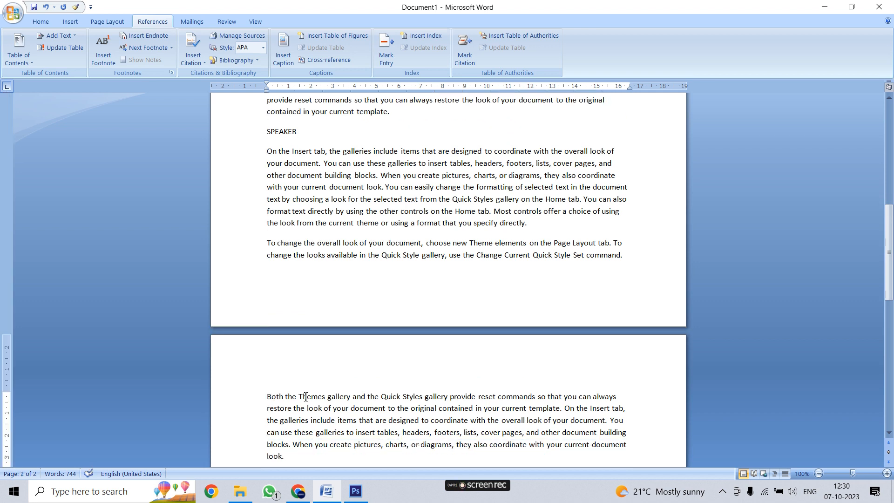
pyautogui.press('Up')
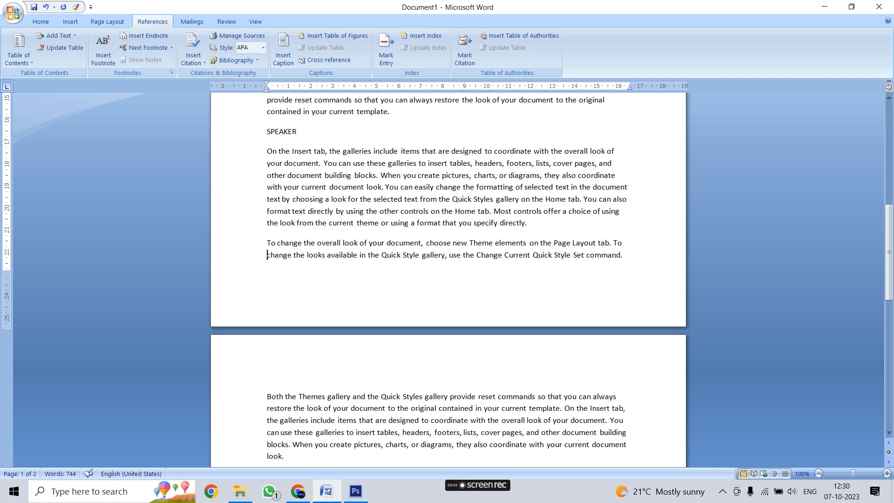
# Insert two page breaks between the COMPUTER section and the KEYBOARD heading
pyautogui.scroll(9, 405, 239)
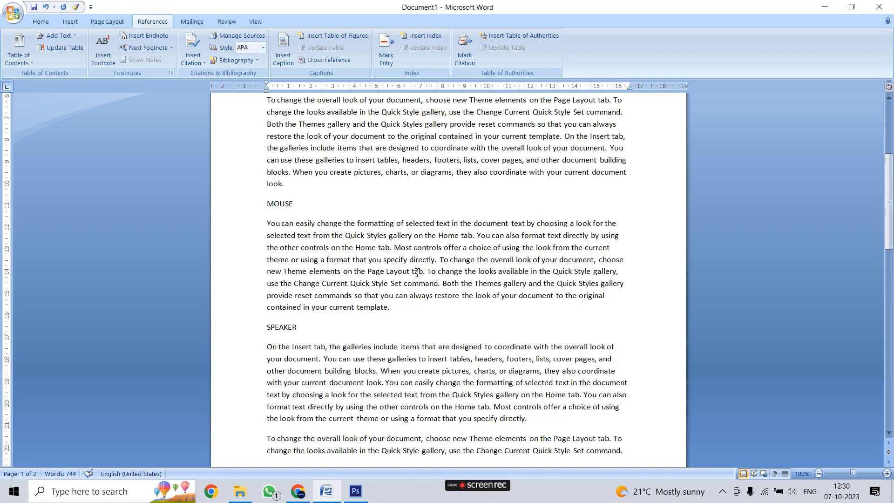
pyautogui.scroll(2, 351, 228)
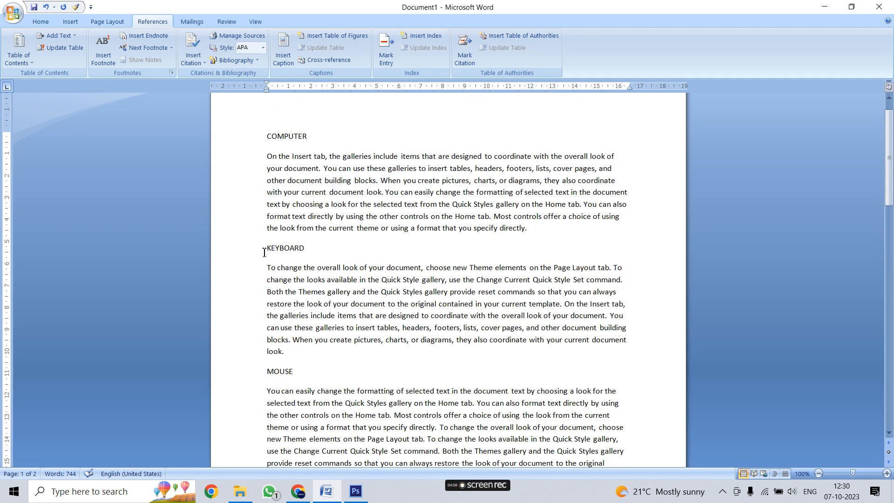
pyautogui.click(37, 22)
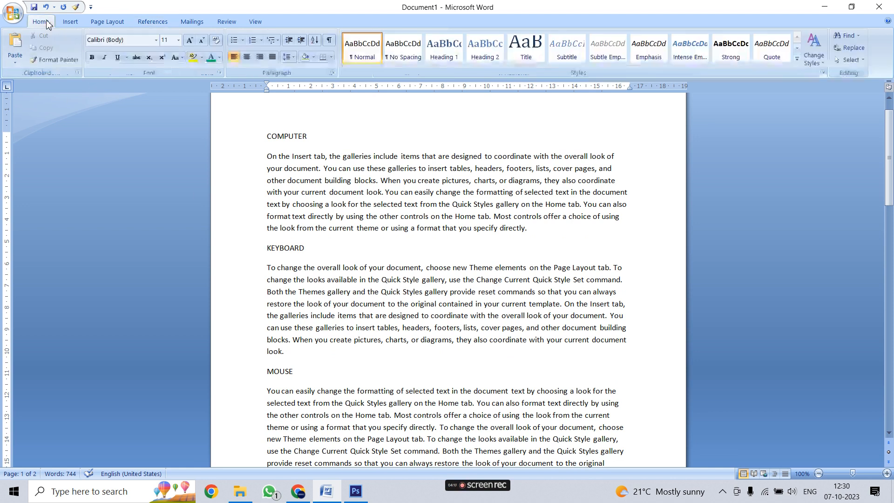
pyautogui.click(71, 22)
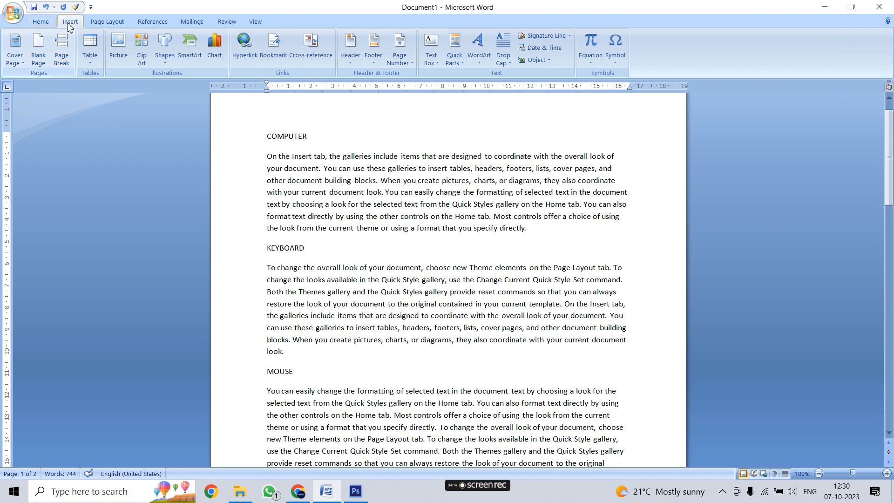
pyautogui.click(62, 57)
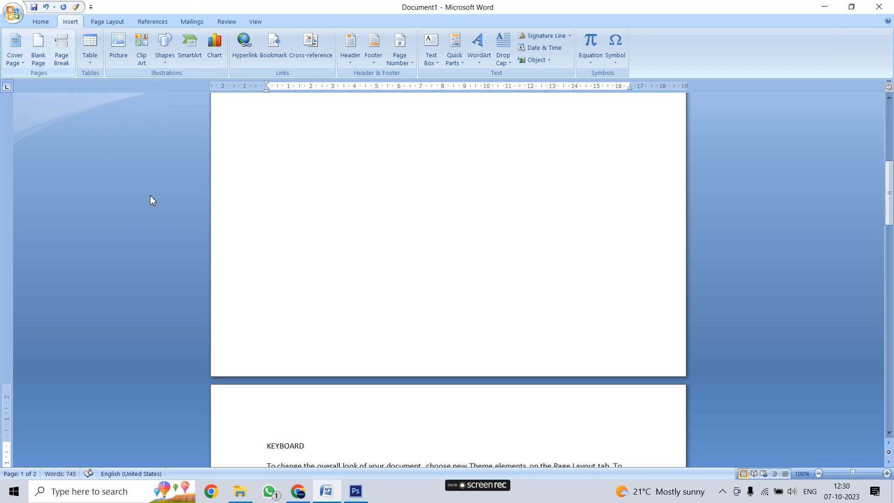
pyautogui.moveTo(889, 199); pyautogui.dragTo(890, 242)
pyautogui.scroll(3, 432, 164)
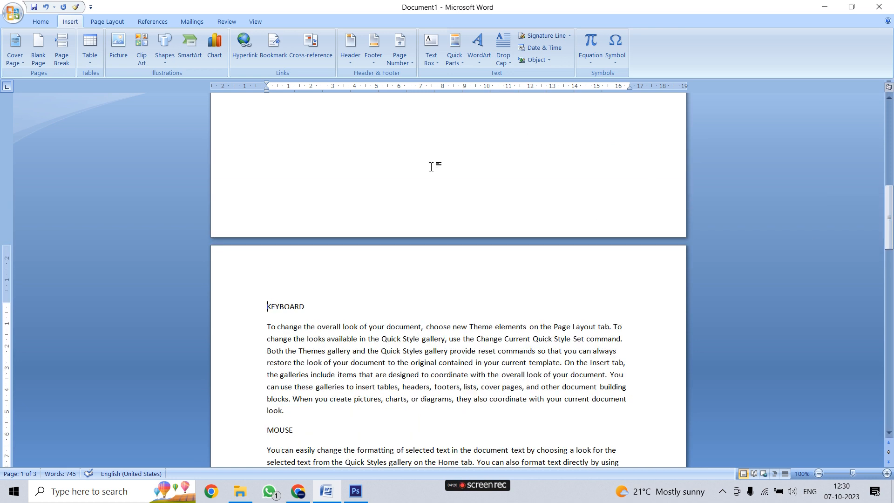
pyautogui.moveTo(889, 201); pyautogui.dragTo(889, 148)
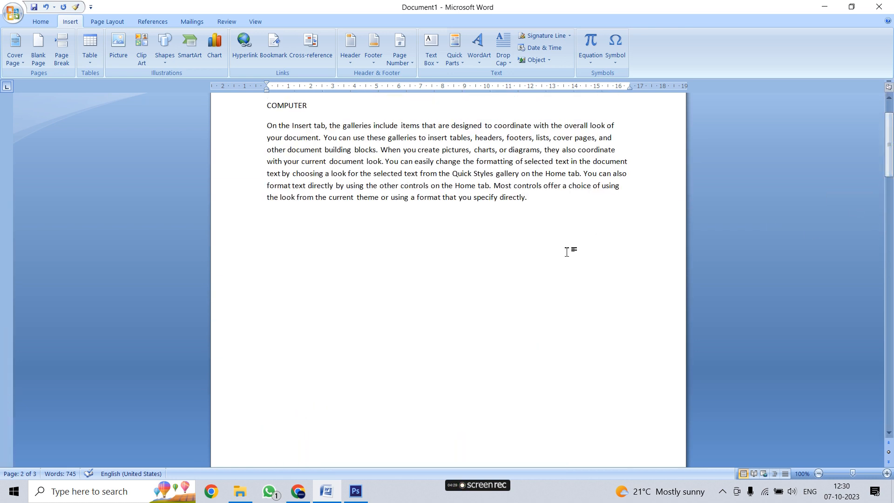
pyautogui.click(61, 52)
# Insert two page breaks between the KEYBOARD section and the MOUSE heading
pyautogui.moveTo(889, 195); pyautogui.dragTo(878, 299)
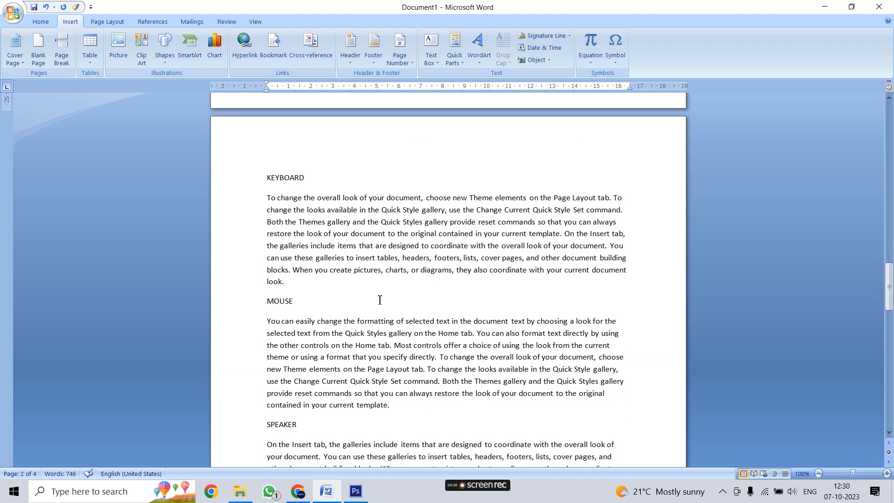
pyautogui.click(269, 302)
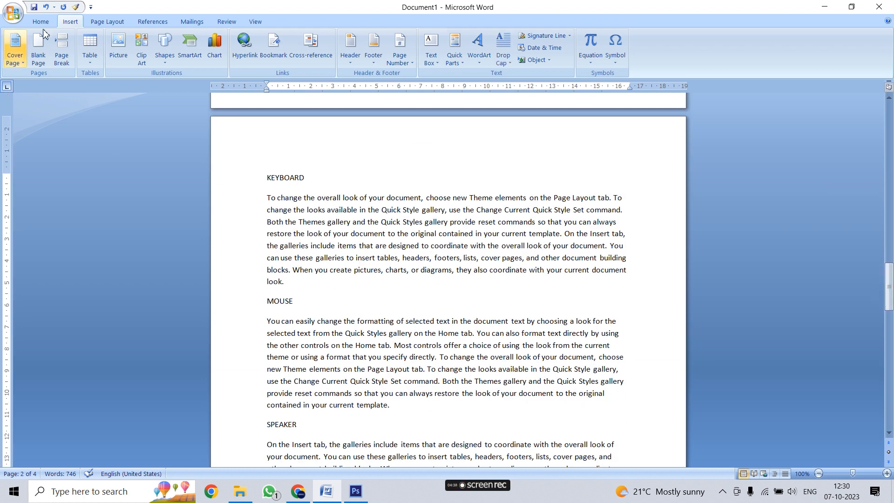
pyautogui.click(62, 57)
pyautogui.moveTo(889, 333); pyautogui.dragTo(884, 372)
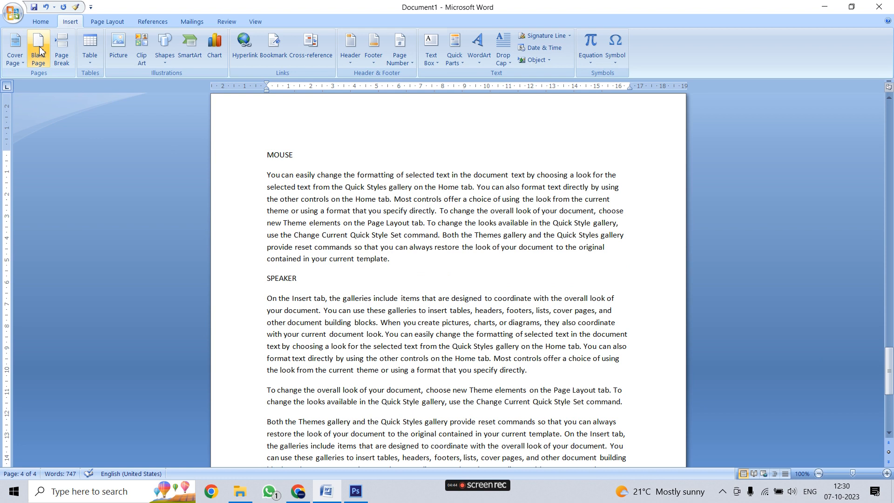
pyautogui.click(61, 49)
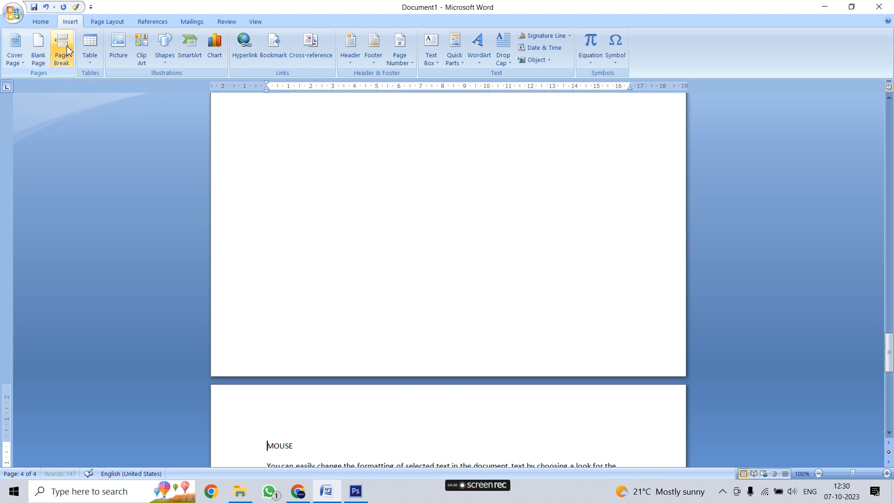
# Insert page breaks between the end of the MOUSE section and the SPEAKER heading
pyautogui.moveTo(888, 358); pyautogui.dragTo(885, 395)
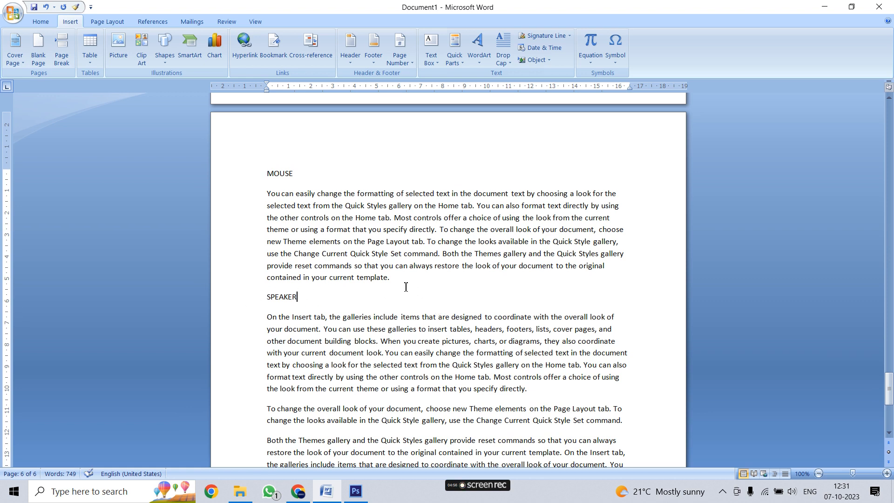
pyautogui.click(61, 46)
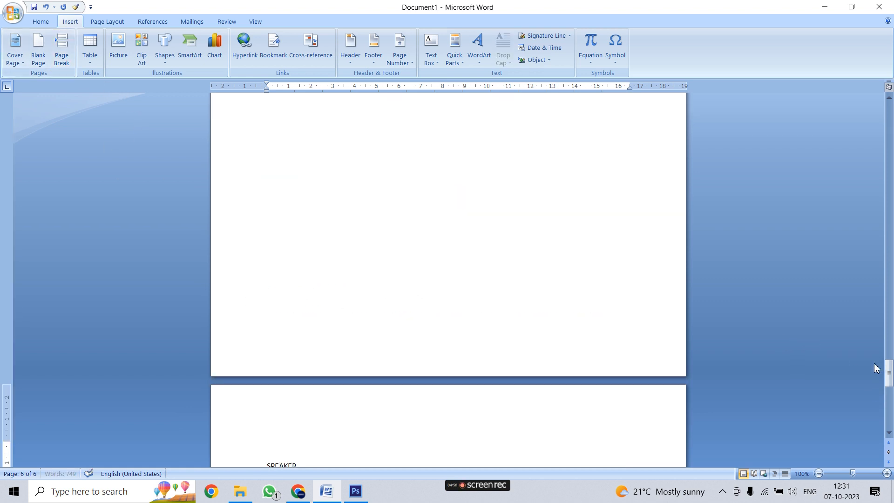
pyautogui.click(889, 378)
pyautogui.moveTo(889, 378); pyautogui.dragTo(891, 354)
pyautogui.click(404, 197)
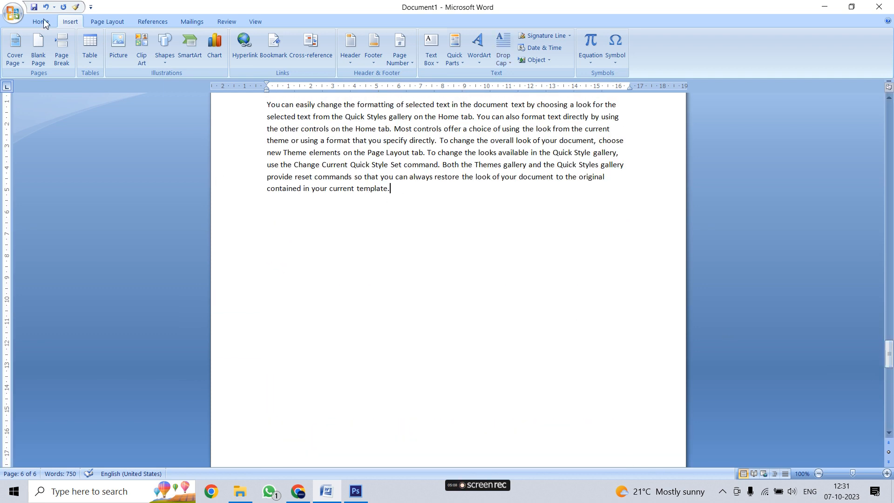
pyautogui.click(58, 49)
# Mark the COMPUTER heading on the first page as a Level 1 table of contents entry
pyautogui.moveTo(889, 340); pyautogui.dragTo(890, 112)
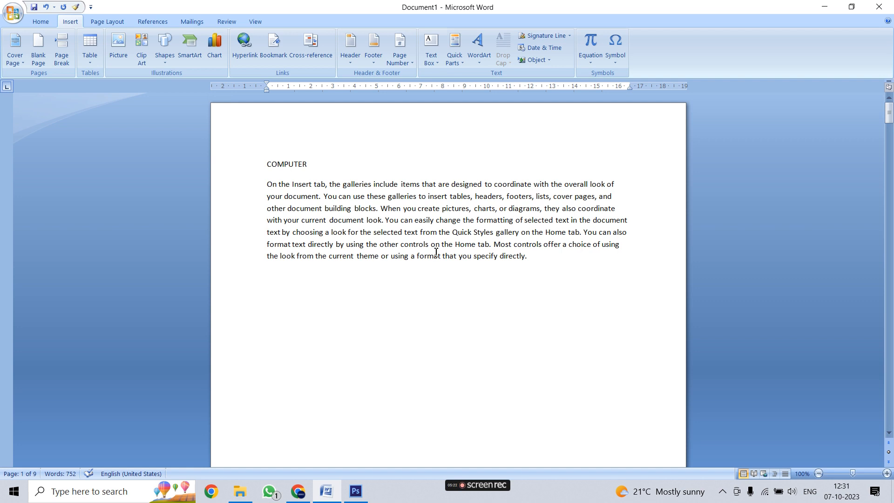
pyautogui.click(154, 21)
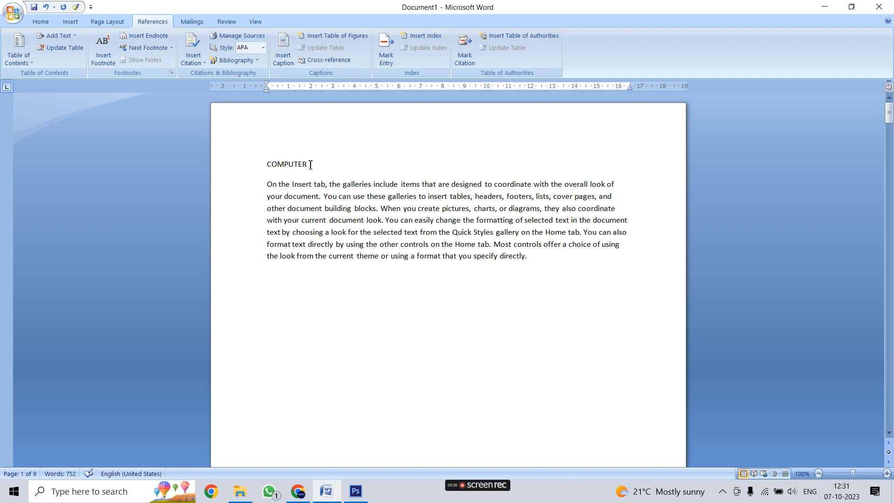
pyautogui.moveTo(310, 165); pyautogui.dragTo(225, 159)
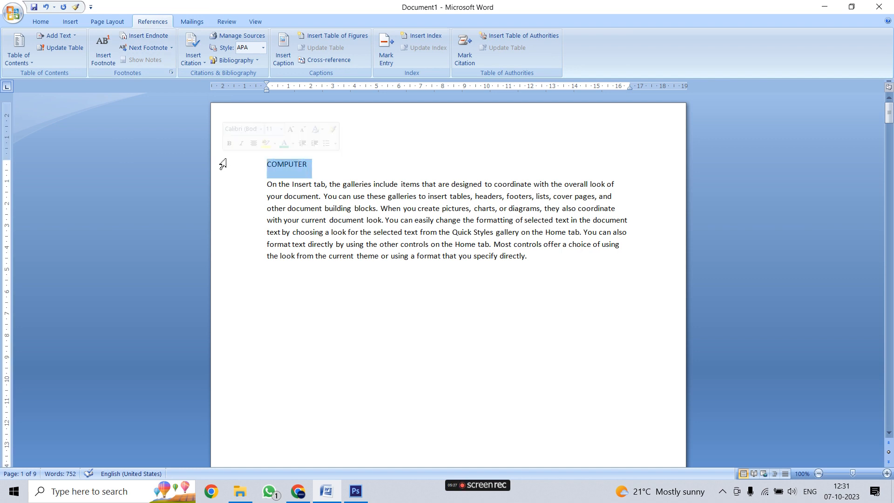
pyautogui.click(75, 37)
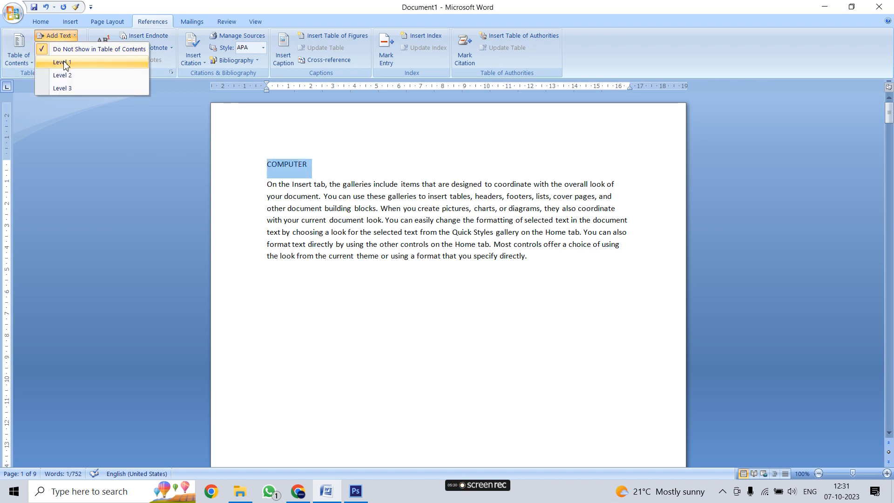
pyautogui.click(75, 66)
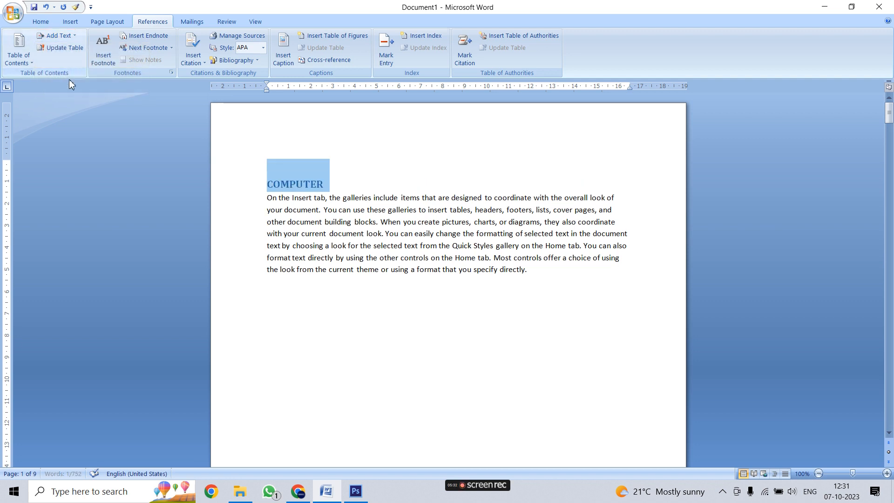
# Mark the KEYBOARD heading as a Level 2 table of contents entry
pyautogui.click(333, 184)
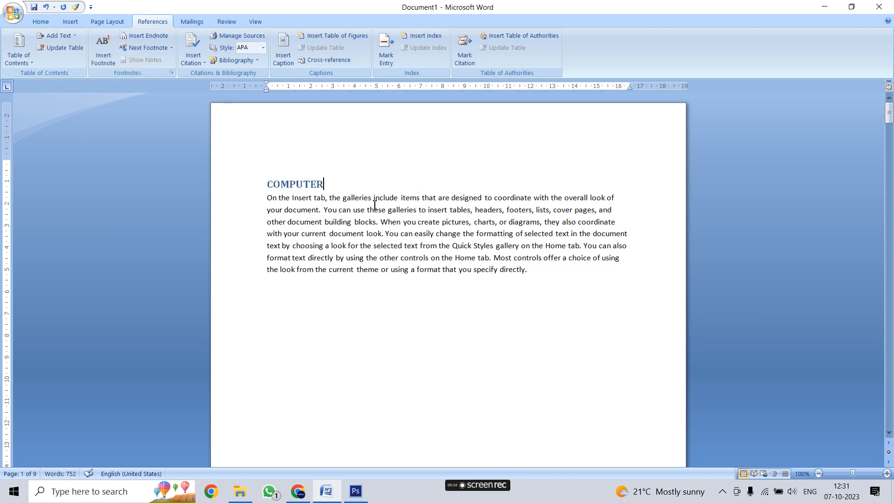
pyautogui.scroll(-5, 421, 279)
pyautogui.moveTo(890, 124); pyautogui.dragTo(890, 188)
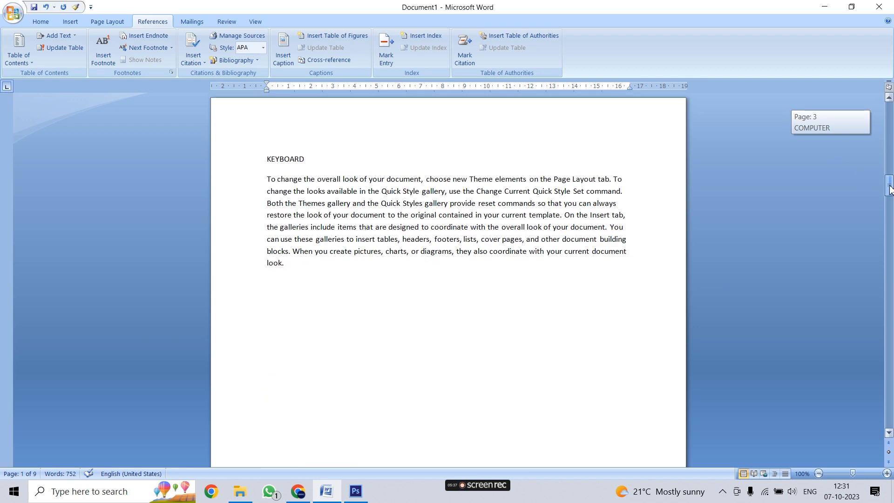
pyautogui.tripleClick(309, 160)
pyautogui.click(69, 35)
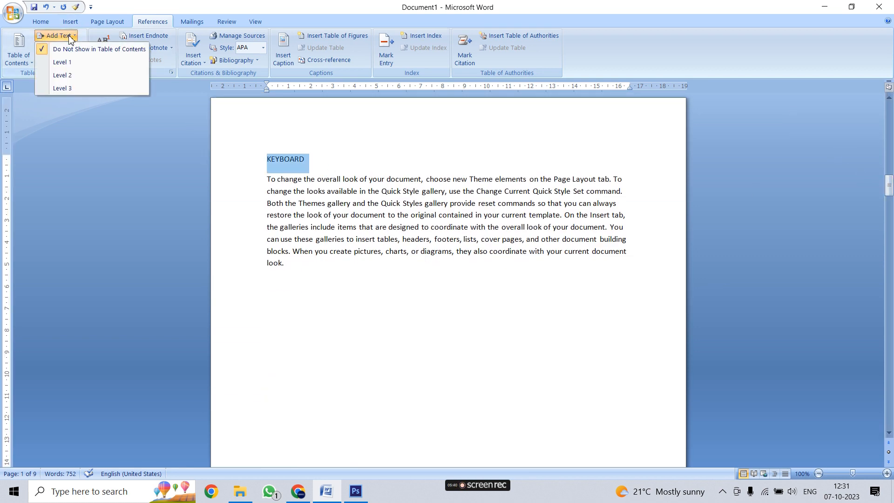
pyautogui.click(67, 78)
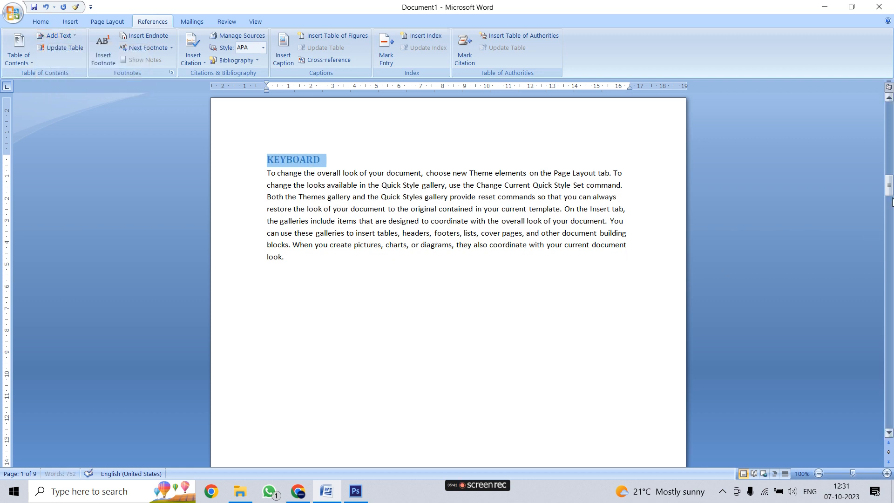
# Mark the MOUSE heading as a Level 3 table of contents entry
pyautogui.moveTo(890, 195); pyautogui.dragTo(890, 302)
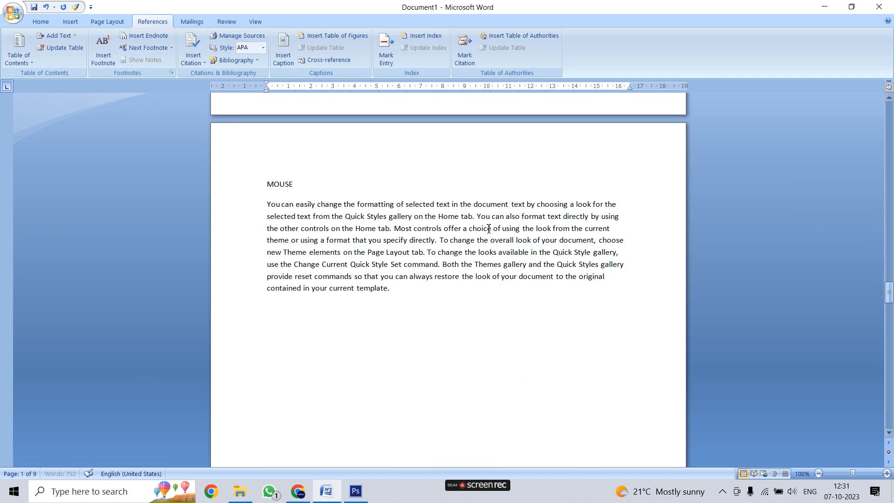
pyautogui.moveTo(306, 181); pyautogui.dragTo(229, 182)
pyautogui.click(56, 36)
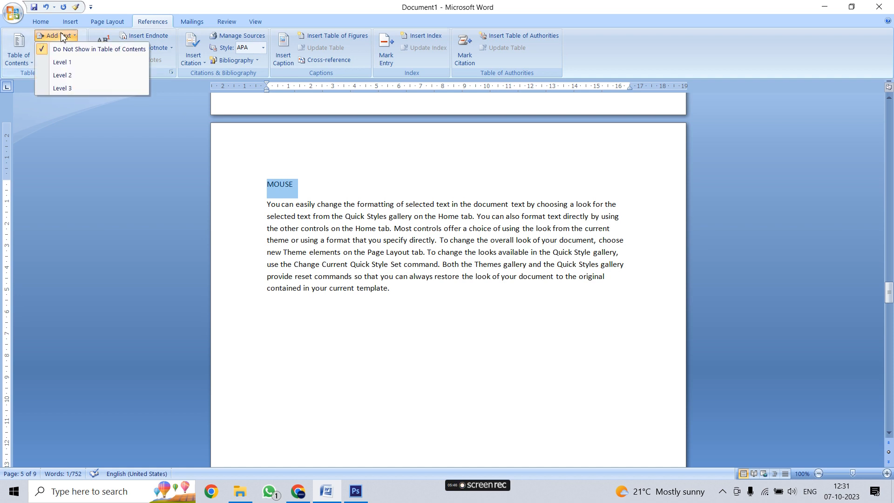
pyautogui.click(67, 87)
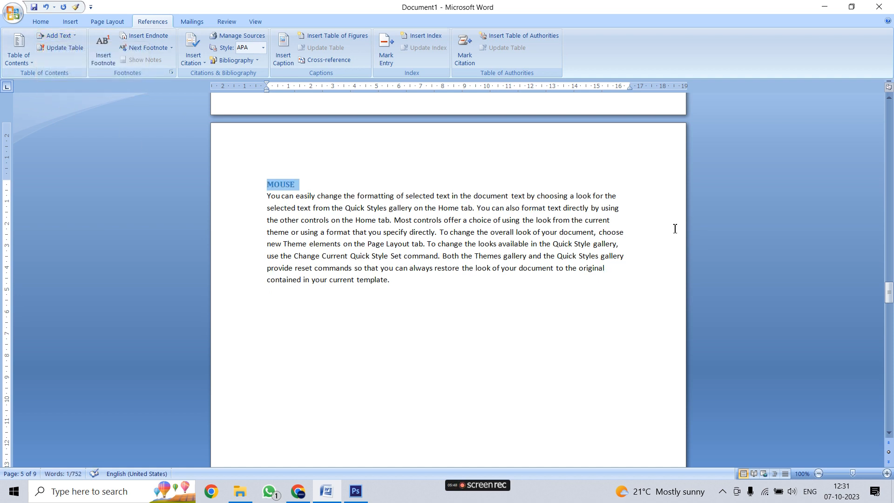
# Mark the SPEAKER heading on the last page as a Level 3 table of contents entry
pyautogui.moveTo(890, 293); pyautogui.dragTo(888, 403)
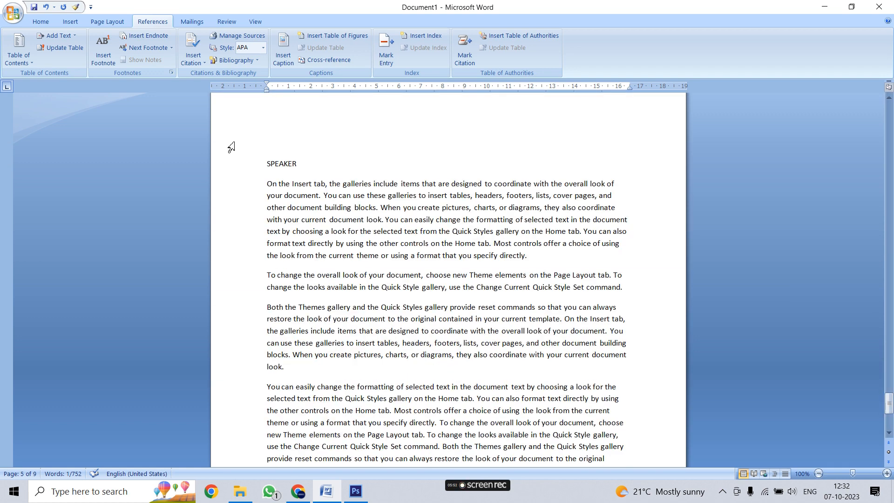
pyautogui.moveTo(301, 166); pyautogui.dragTo(196, 156)
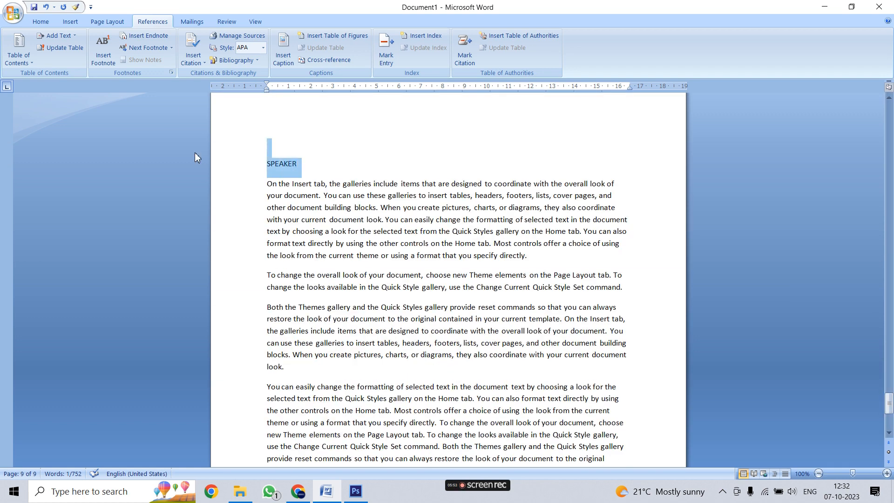
pyautogui.click(72, 37)
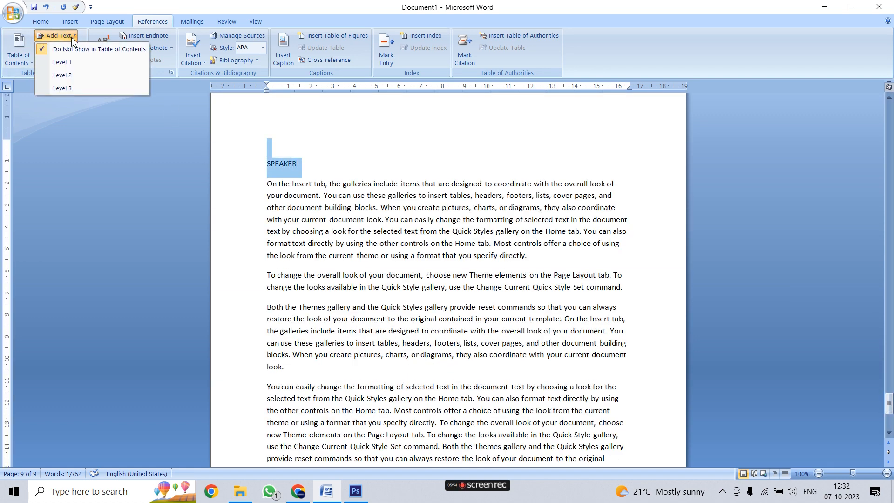
pyautogui.click(65, 88)
pyautogui.click(328, 139)
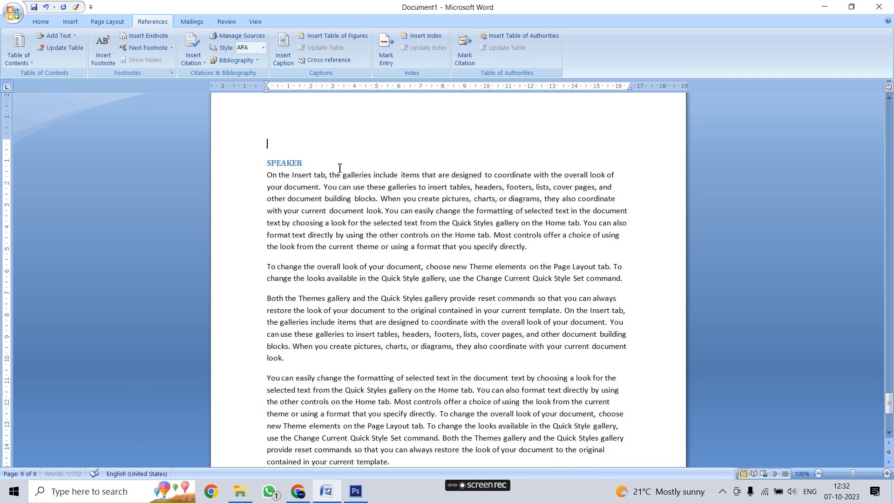
# Insert a page break before the COMPUTER heading to create a blank first page
pyautogui.scroll(3, 459, 226)
pyautogui.moveTo(889, 397); pyautogui.dragTo(887, 112)
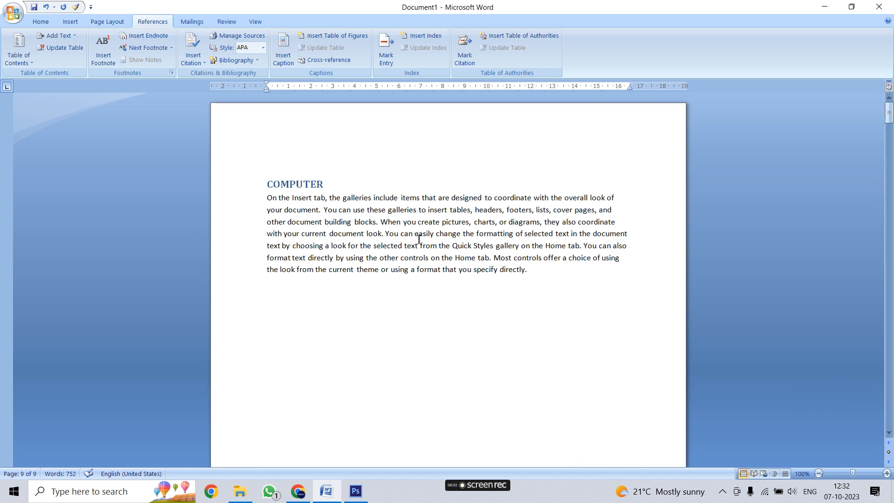
pyautogui.doubleClick(324, 185)
pyautogui.click(354, 177)
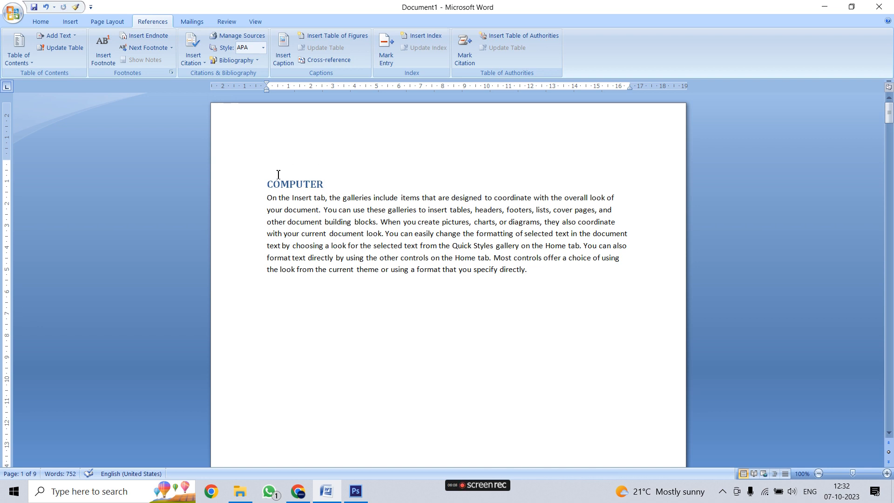
pyautogui.click(71, 21)
pyautogui.click(60, 53)
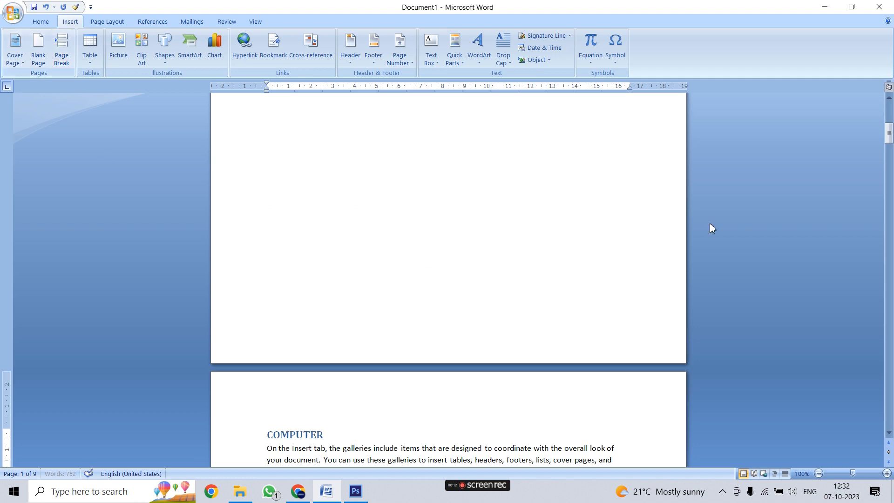
# Insert an Automatic Table 2 table of contents on the blank first page
pyautogui.moveTo(889, 136); pyautogui.dragTo(889, 115)
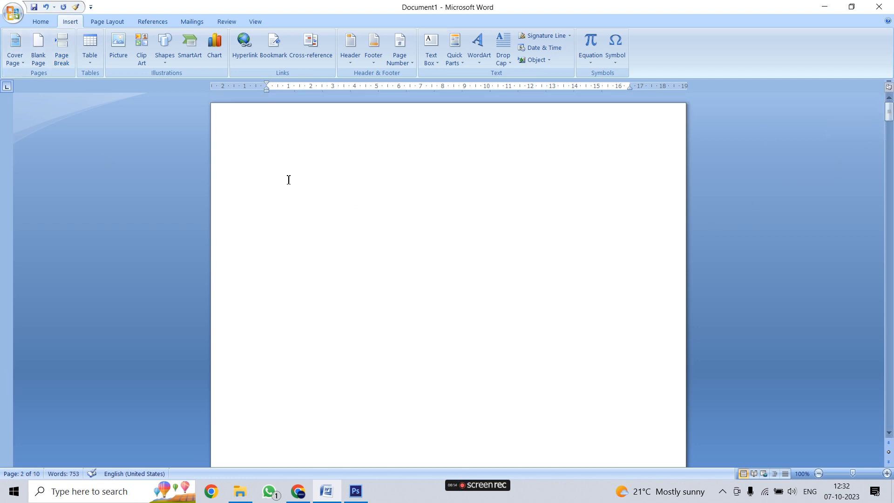
pyautogui.click(277, 144)
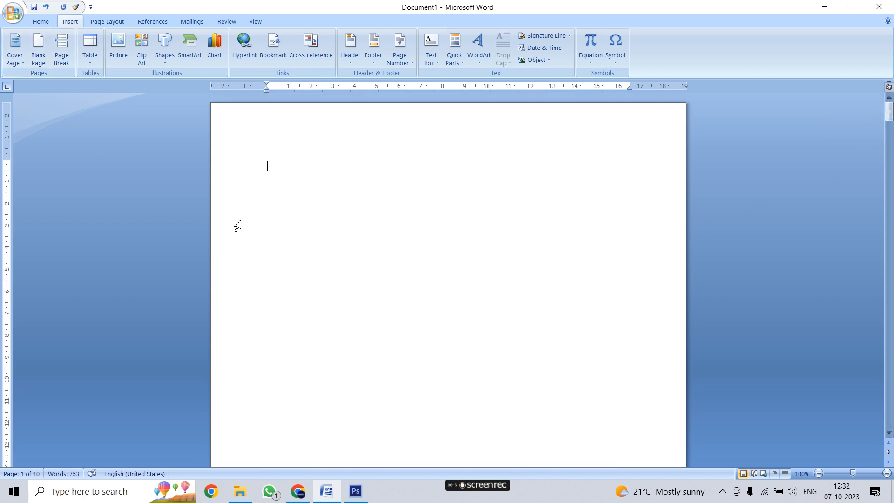
pyautogui.click(166, 24)
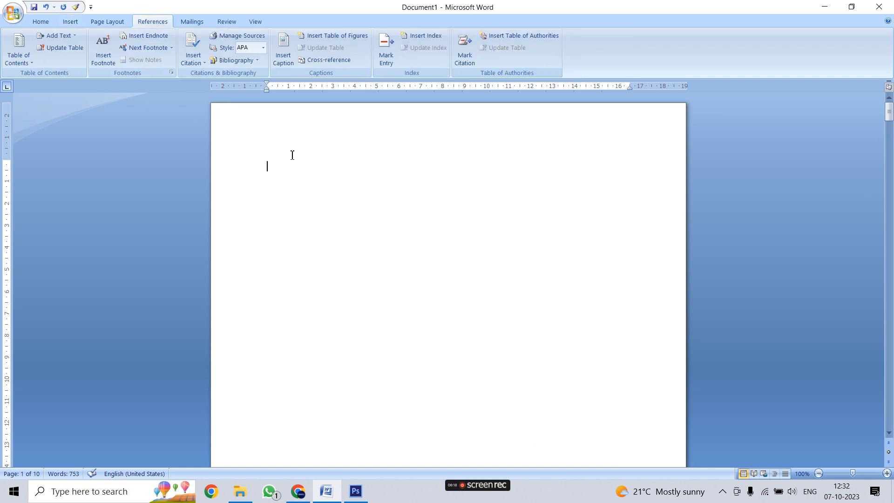
pyautogui.click(27, 60)
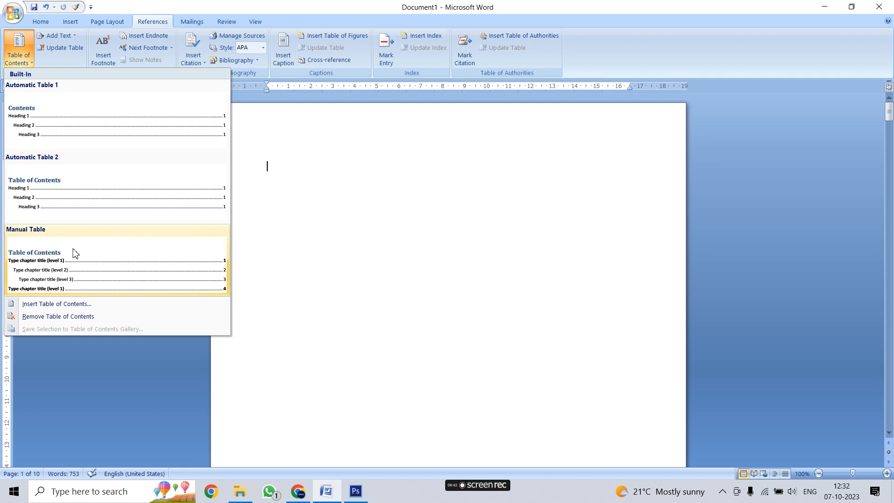
pyautogui.click(73, 196)
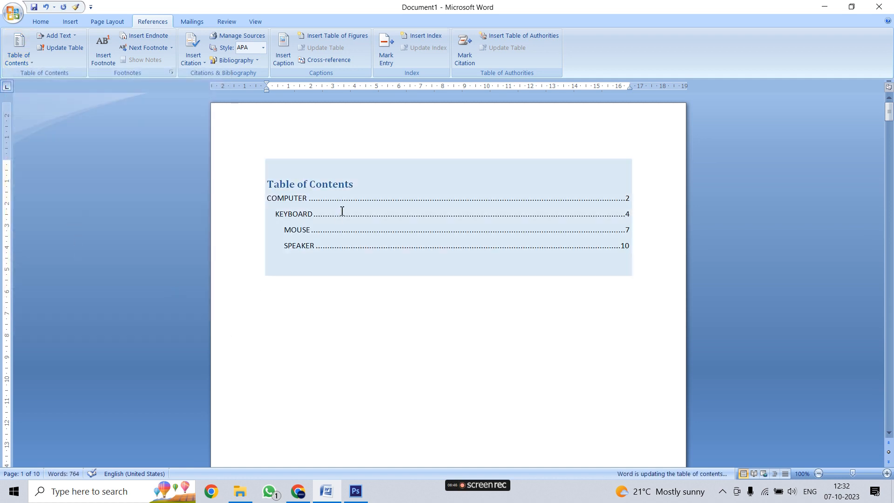
pyautogui.click(218, 218)
pyautogui.click(302, 306)
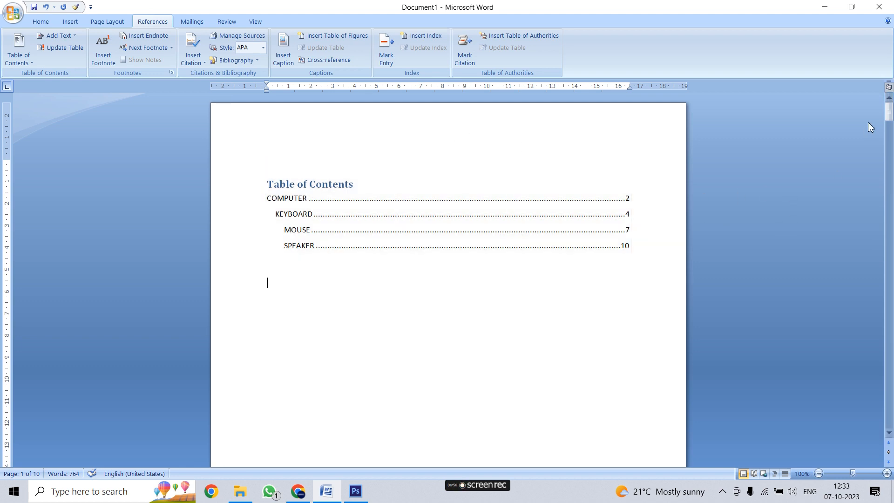
# Examine the table of contents entries, comparing their page numbers with the document pages and their indentation with the Add Text levels
pyautogui.moveTo(888, 114)
pyautogui.mouseDown()
pyautogui.moveTo(885, 159)
pyautogui.moveTo(879, 146)
pyautogui.moveTo(888, 114)
pyautogui.mouseUp()
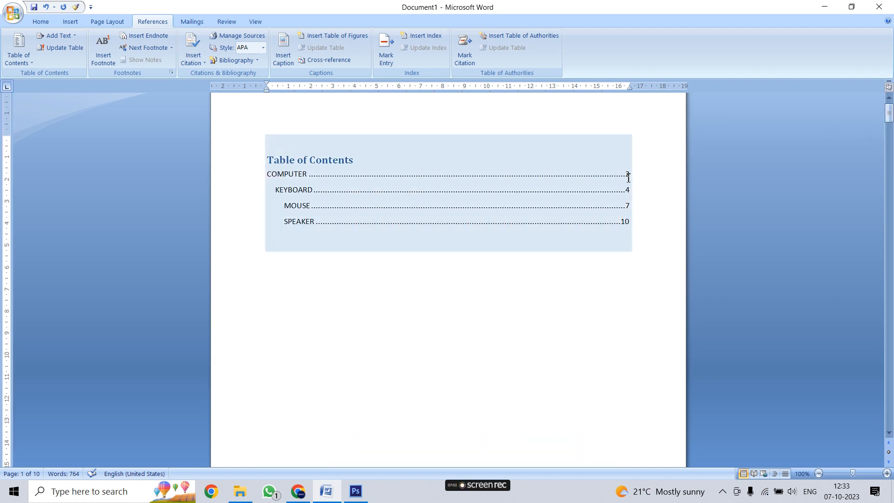
pyautogui.moveTo(889, 114)
pyautogui.mouseDown()
pyautogui.moveTo(890, 212)
pyautogui.moveTo(889, 111)
pyautogui.mouseUp()
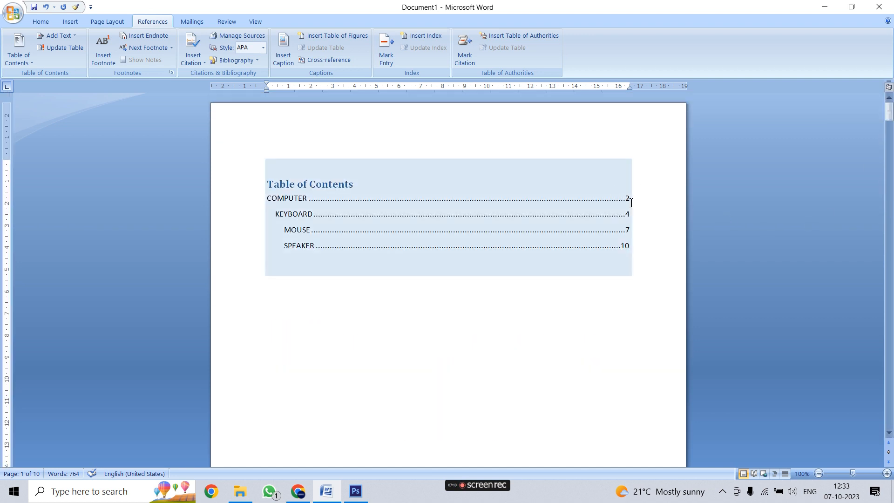
pyautogui.click(265, 202)
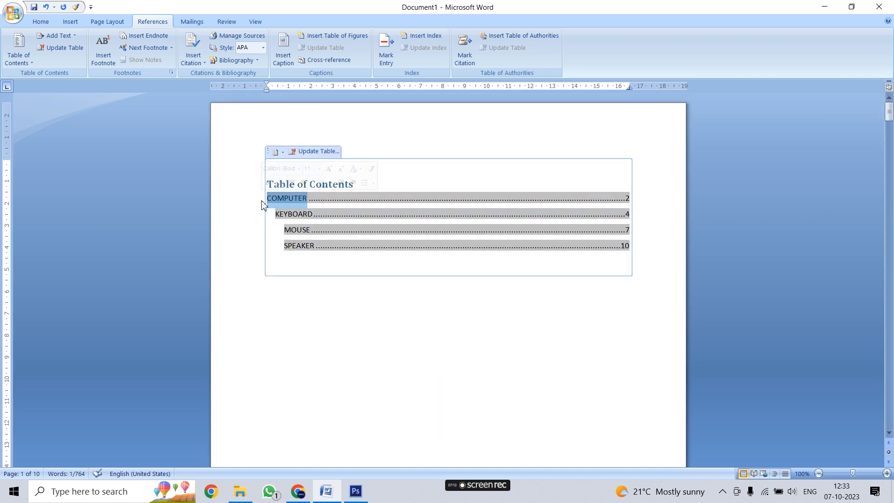
pyautogui.click(296, 270)
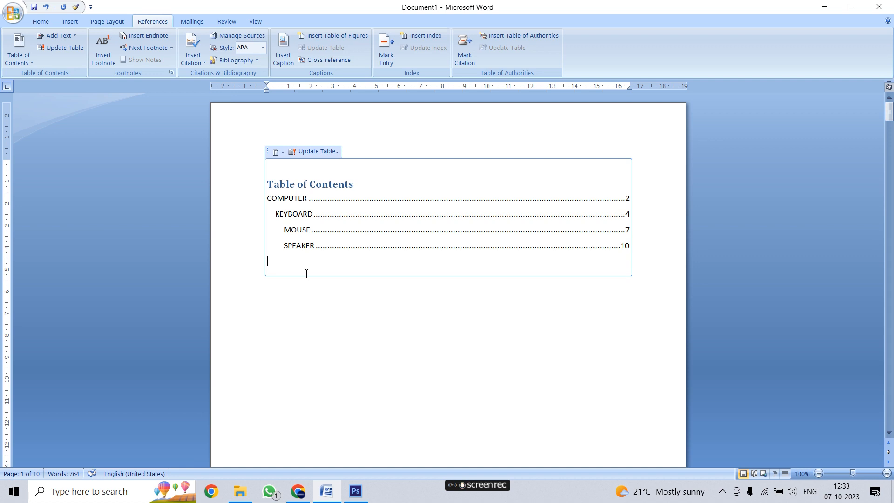
pyautogui.click(56, 36)
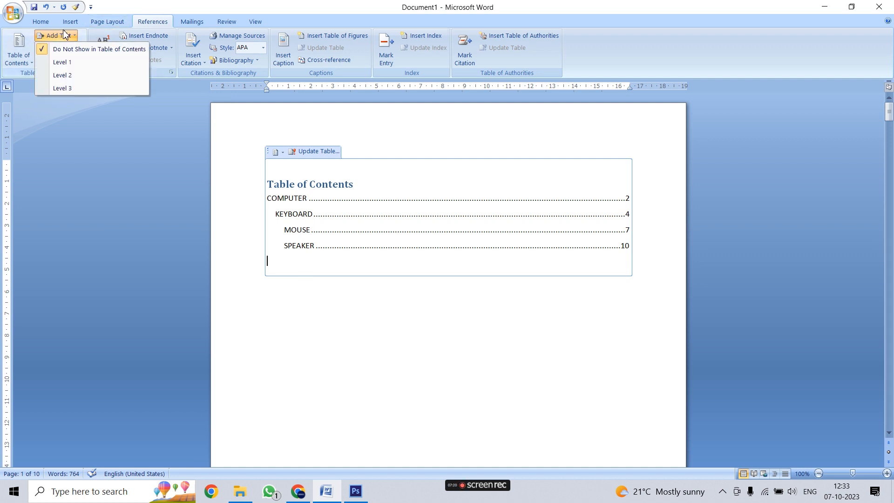
pyautogui.click(243, 116)
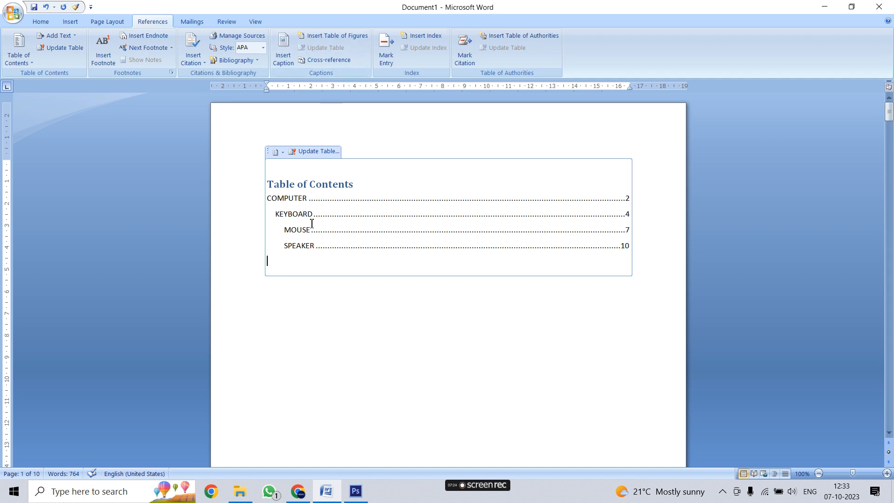
pyautogui.click(72, 36)
pyautogui.click(72, 37)
pyautogui.moveTo(310, 216); pyautogui.dragTo(281, 213)
pyautogui.click(294, 311)
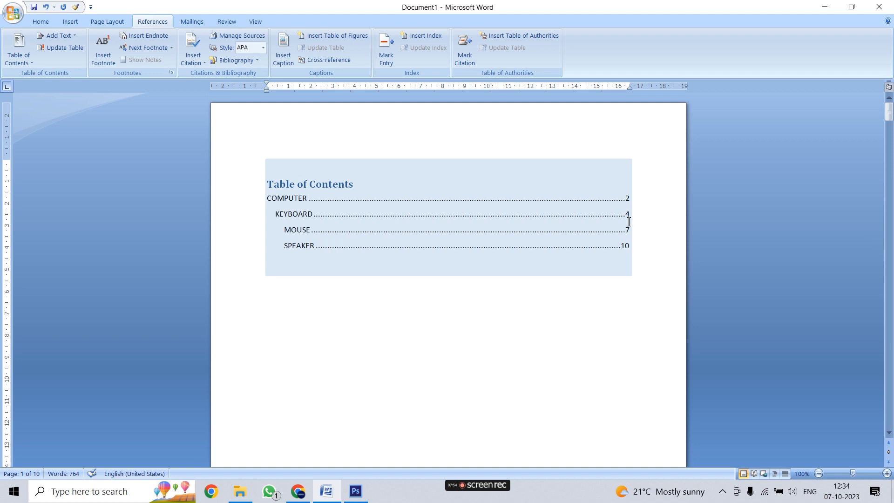
pyautogui.moveTo(889, 115)
pyautogui.mouseDown()
pyautogui.moveTo(890, 317)
pyautogui.moveTo(890, 109)
pyautogui.mouseUp()
pyautogui.click(340, 215)
pyautogui.click(636, 216)
pyautogui.click(647, 238)
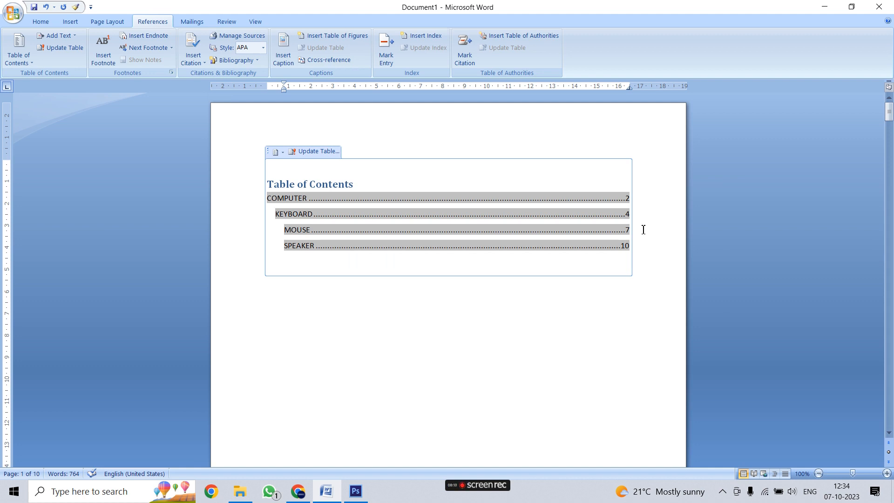
pyautogui.click(445, 307)
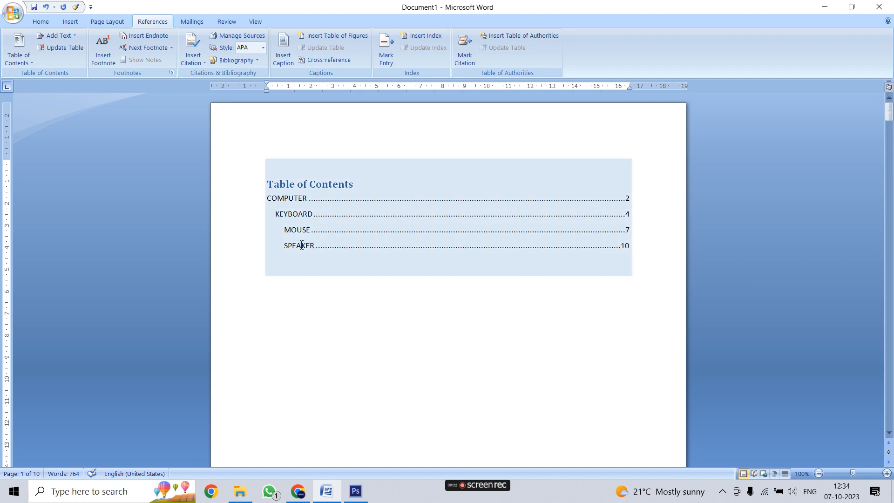
# Insert page breaks in the SPEAKER section before the paragraph starting "To change the overall look of your document", leaving a blank line above it
pyautogui.moveTo(888, 115)
pyautogui.mouseDown()
pyautogui.moveTo(869, 249)
pyautogui.moveTo(867, 423)
pyautogui.mouseUp()
pyautogui.scroll(6, 465, 235)
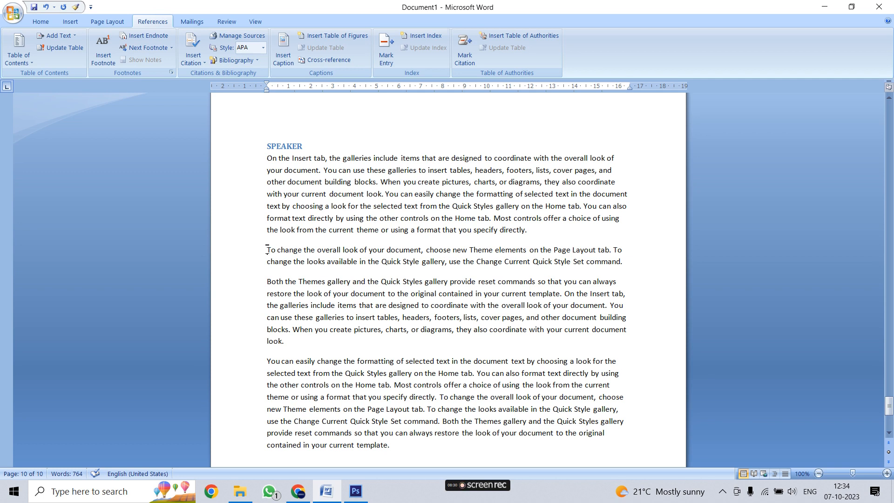
pyautogui.click(71, 23)
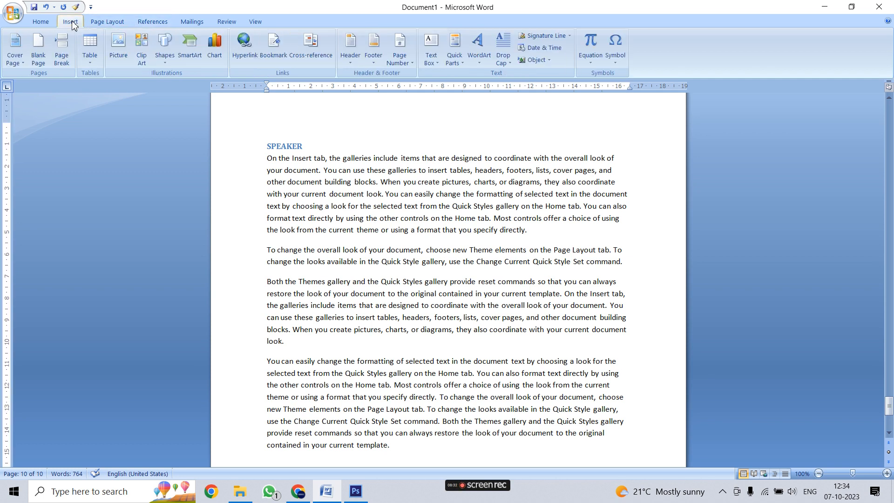
pyautogui.click(63, 61)
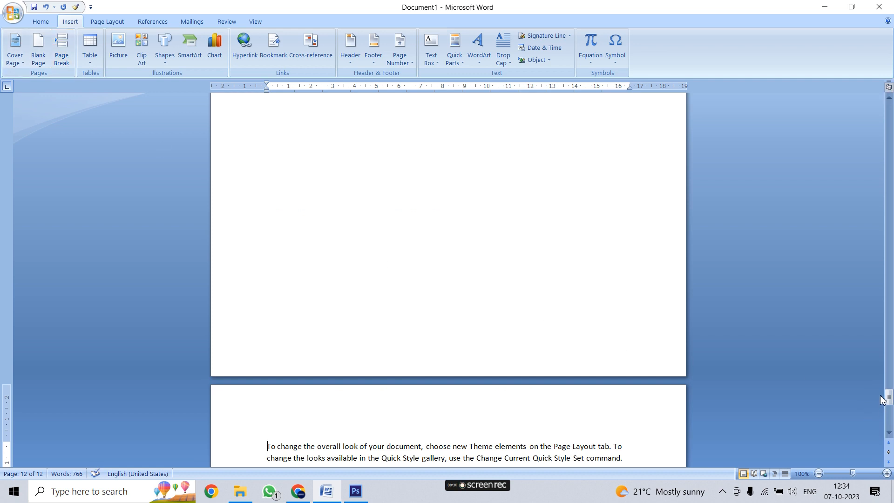
pyautogui.moveTo(889, 399)
pyautogui.mouseDown()
pyautogui.moveTo(889, 317)
pyautogui.moveTo(890, 411)
pyautogui.mouseUp()
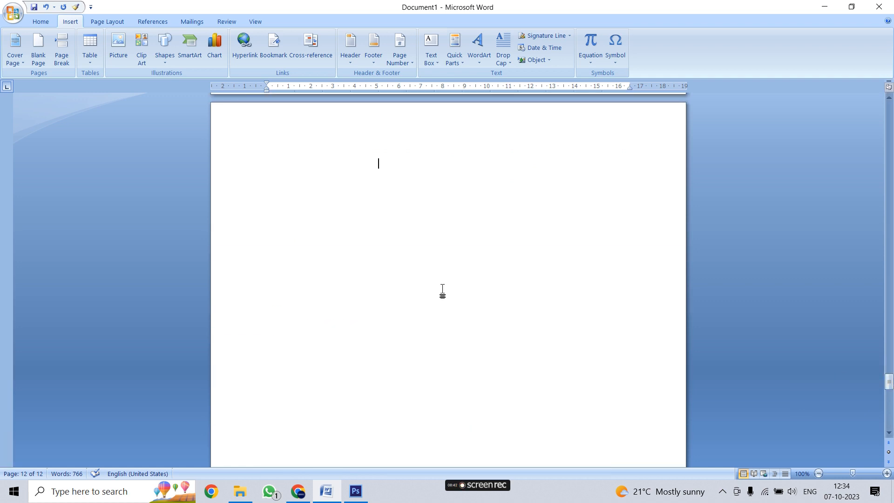
pyautogui.click(62, 49)
pyautogui.moveTo(890, 400)
pyautogui.mouseDown()
pyautogui.moveTo(891, 336)
pyautogui.moveTo(891, 400)
pyautogui.mouseUp()
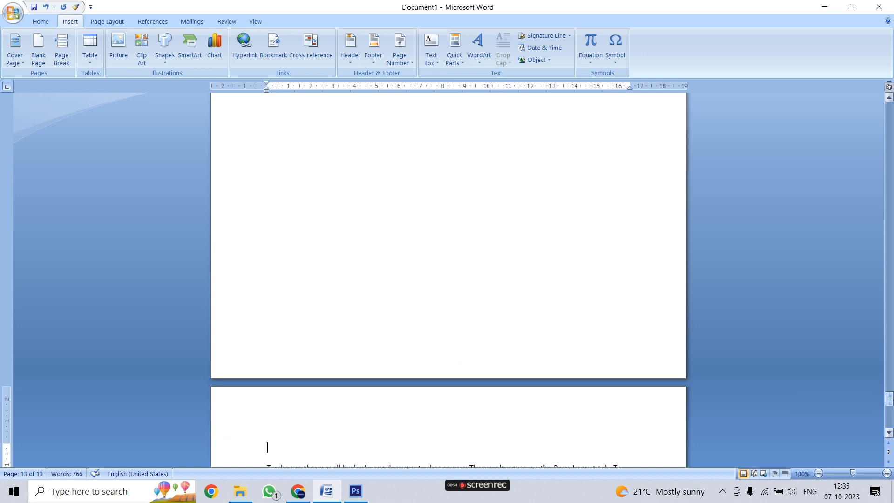
pyautogui.moveTo(891, 398)
pyautogui.mouseDown()
pyautogui.moveTo(891, 361)
pyautogui.moveTo(891, 408)
pyautogui.mouseUp()
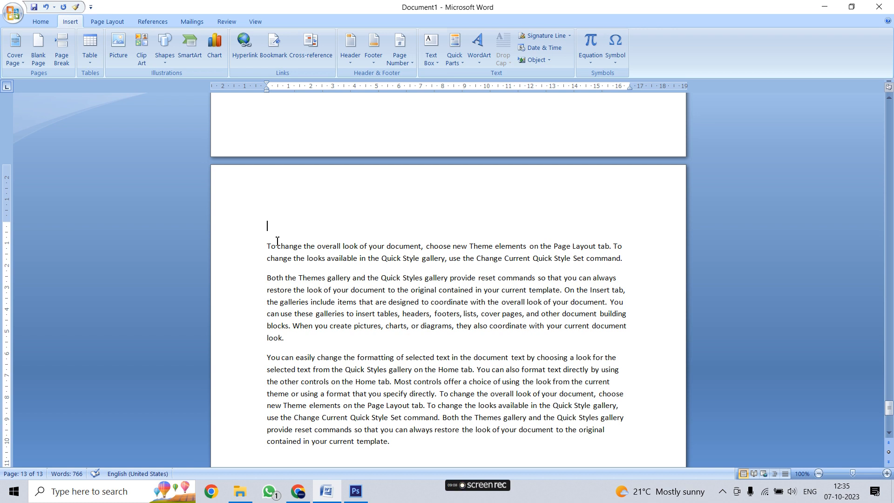
# Enter the heading CPU on the blank line and insert page breaks after the paragraph ending "your current document look"
pyautogui.write('CPU')
pyautogui.click(290, 343)
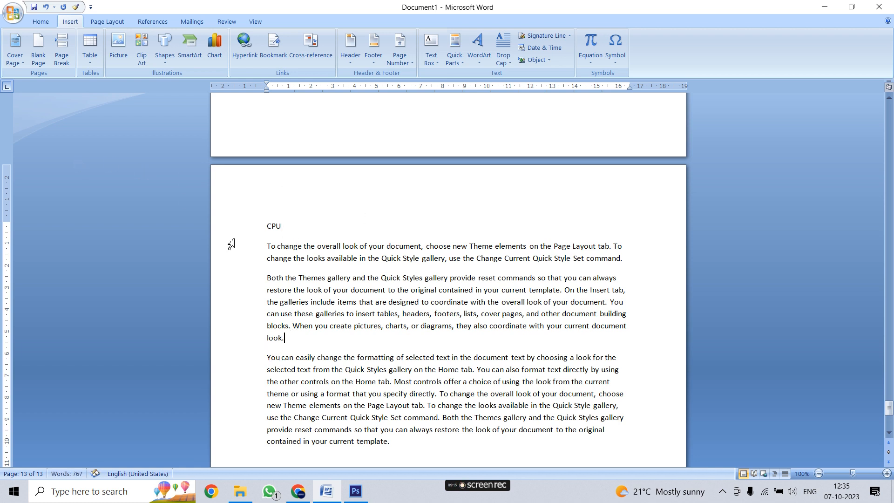
pyautogui.click(62, 48)
pyautogui.click(63, 48)
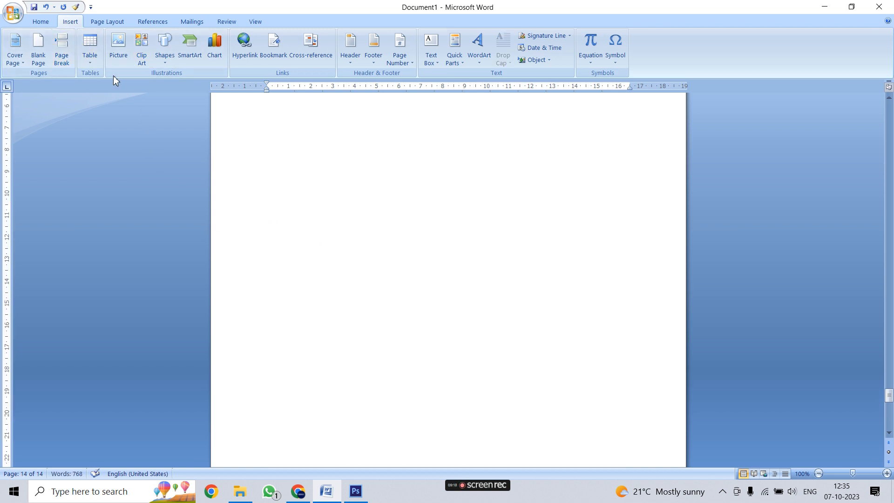
pyautogui.click(62, 49)
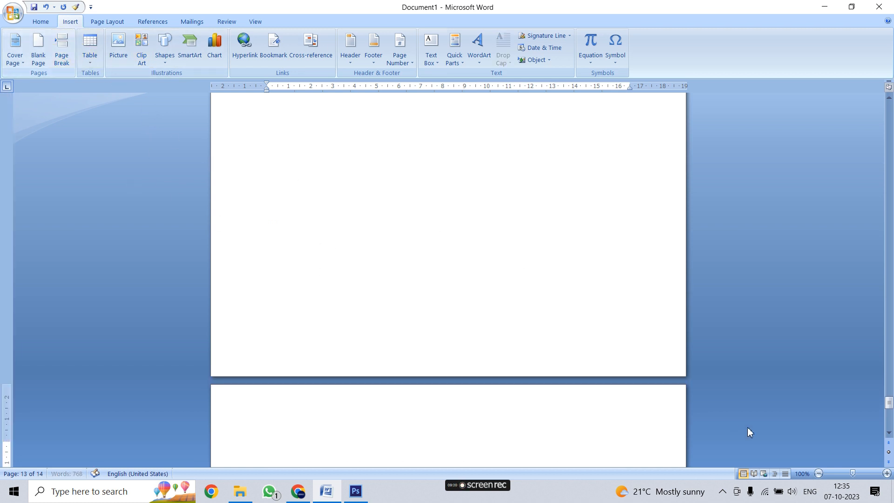
# Enter the heading PRINTER above the final paragraph starting "You can easily change the formatting" and mark it as Level 2 contents text
pyautogui.moveTo(891, 404)
pyautogui.mouseDown()
pyautogui.moveTo(891, 418)
pyautogui.moveTo(891, 410)
pyautogui.mouseUp()
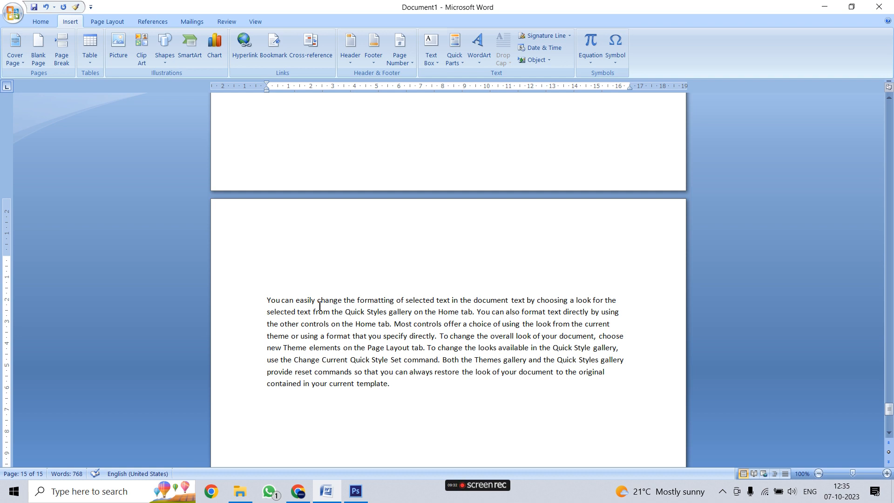
pyautogui.write('PRINTER')
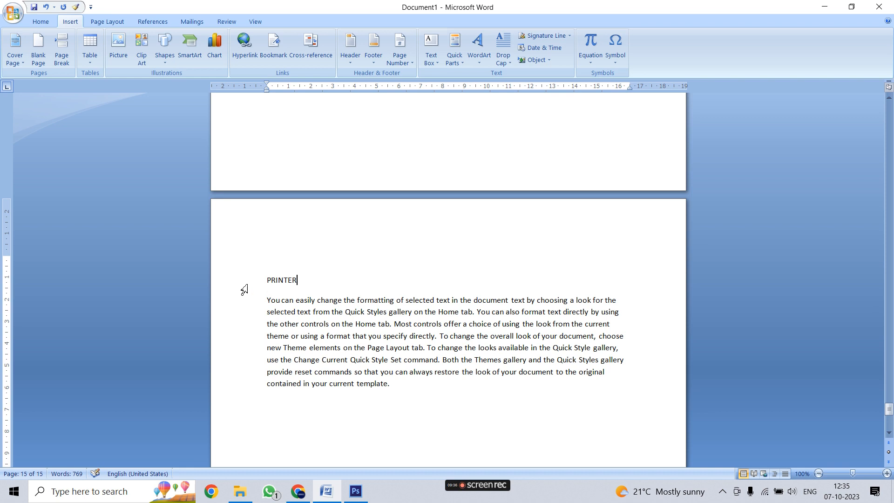
pyautogui.scroll(5, 376, 306)
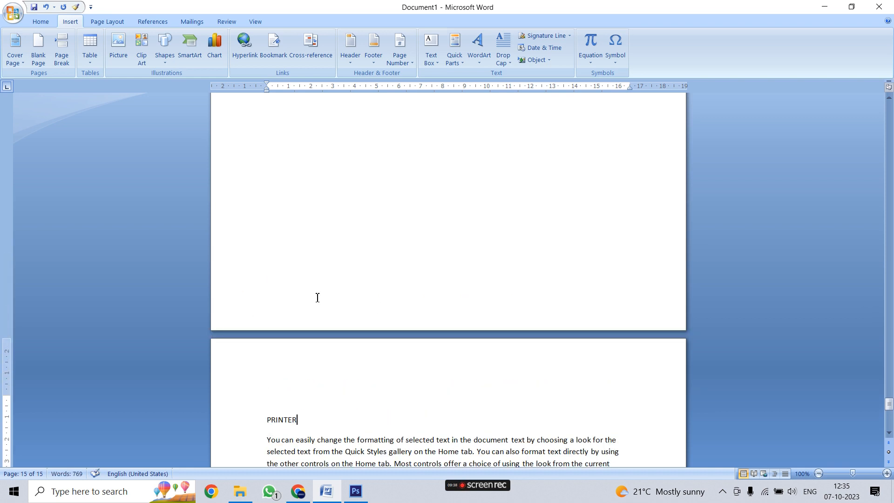
pyautogui.click(153, 22)
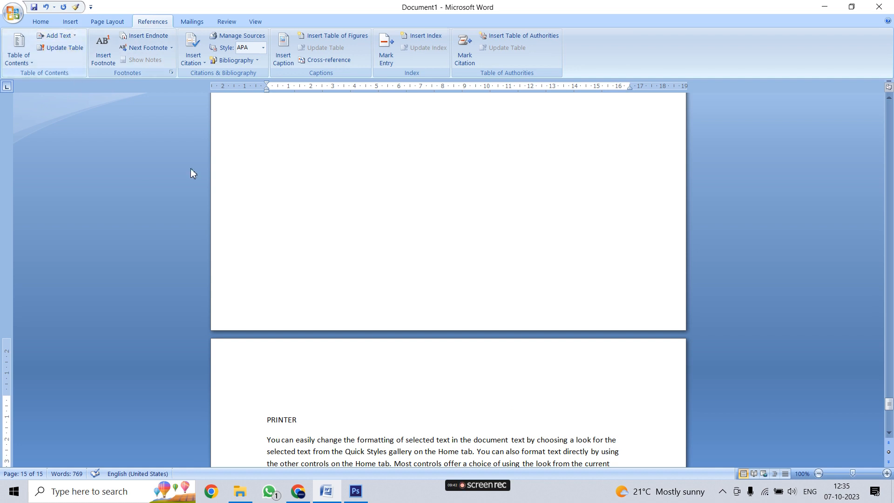
pyautogui.moveTo(299, 419); pyautogui.dragTo(263, 414)
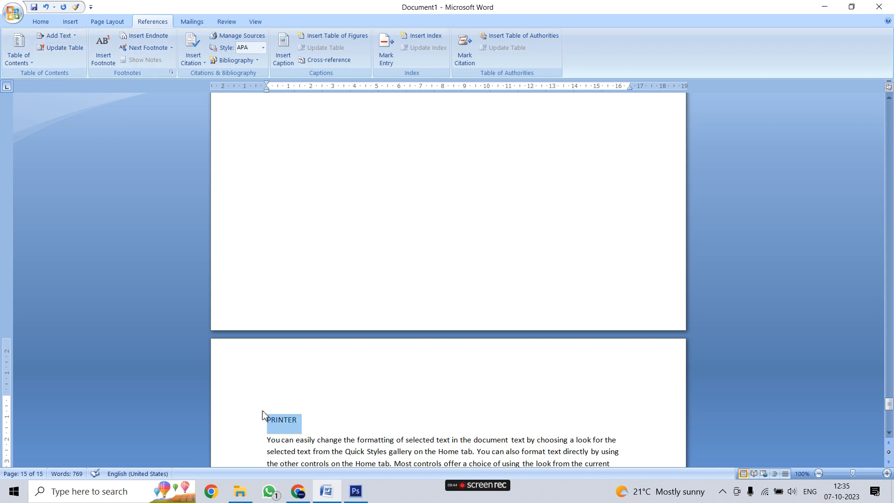
pyautogui.click(71, 36)
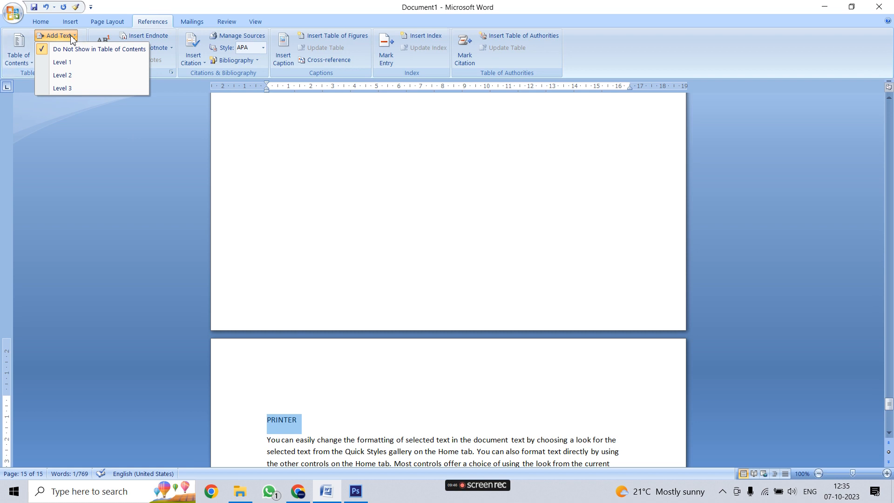
pyautogui.click(72, 77)
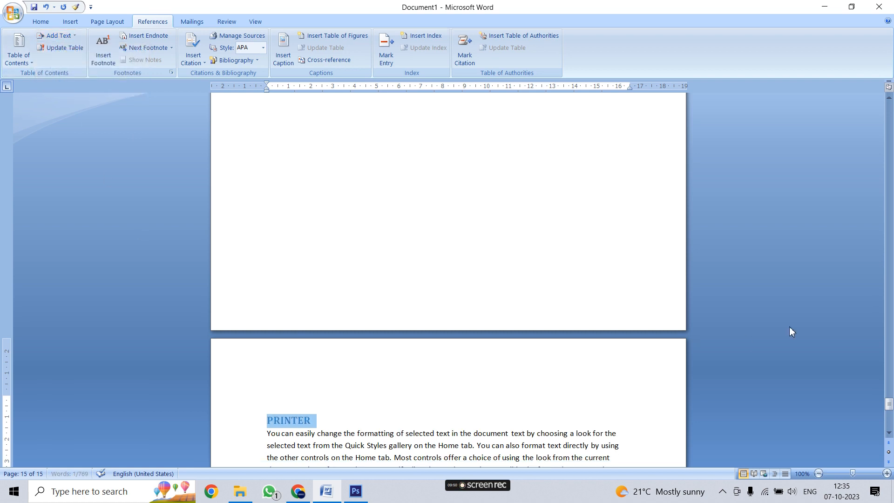
# Mark the CPU heading as Level 3 text for the table of contents
pyautogui.moveTo(889, 405); pyautogui.dragTo(889, 370)
pyautogui.moveTo(291, 148); pyautogui.dragTo(260, 141)
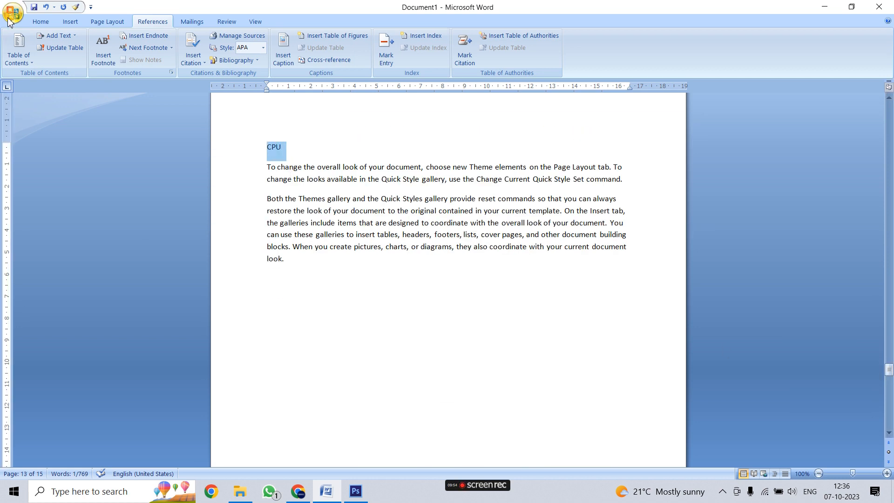
pyautogui.click(71, 41)
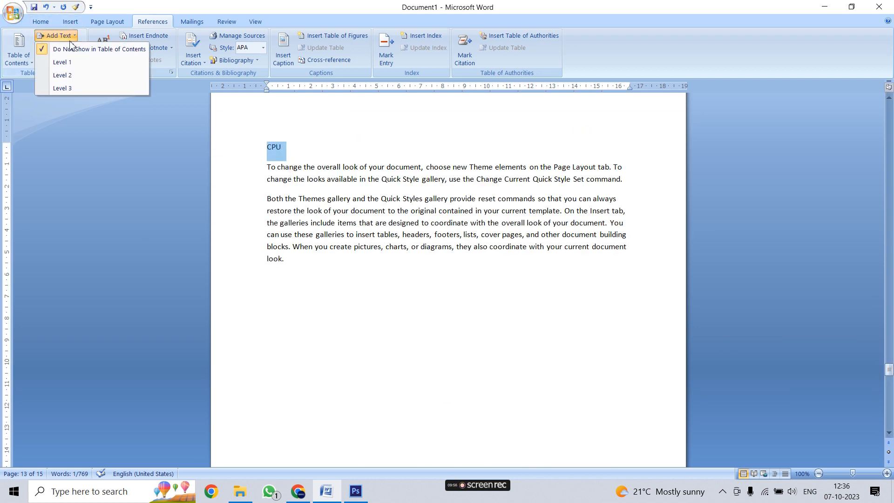
pyautogui.click(68, 88)
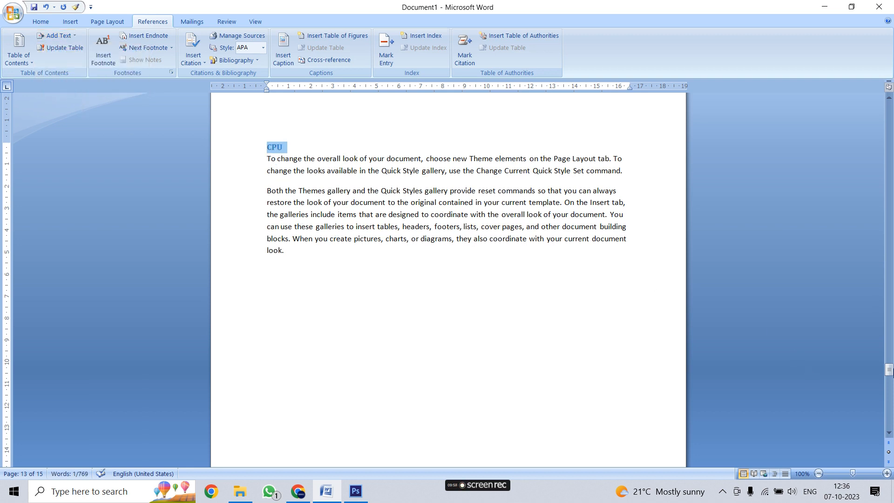
# Update the entire table of contents on the first page to include the new headings, then place the cursor below it
pyautogui.moveTo(890, 371); pyautogui.dragTo(889, 108)
pyautogui.click(332, 284)
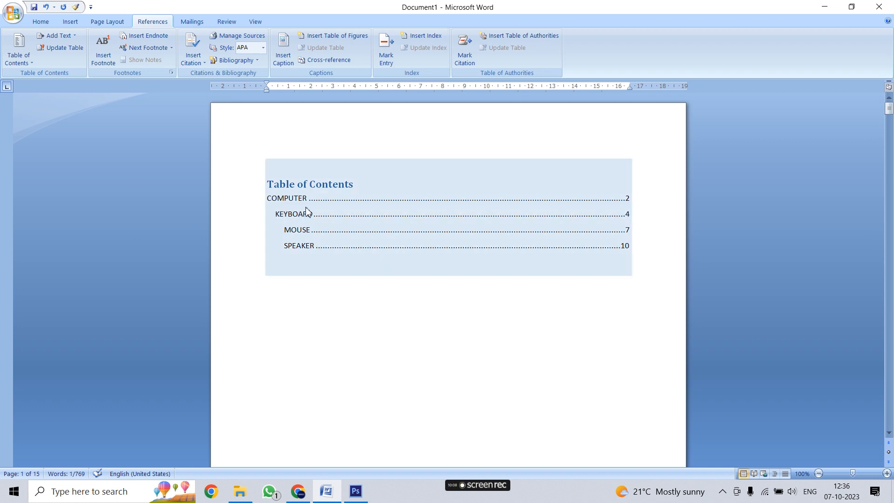
pyautogui.click(424, 217)
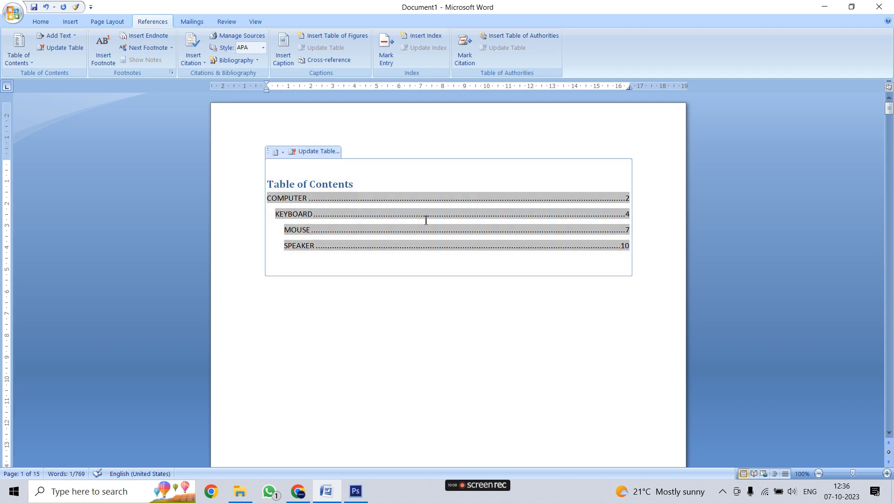
pyautogui.click(74, 53)
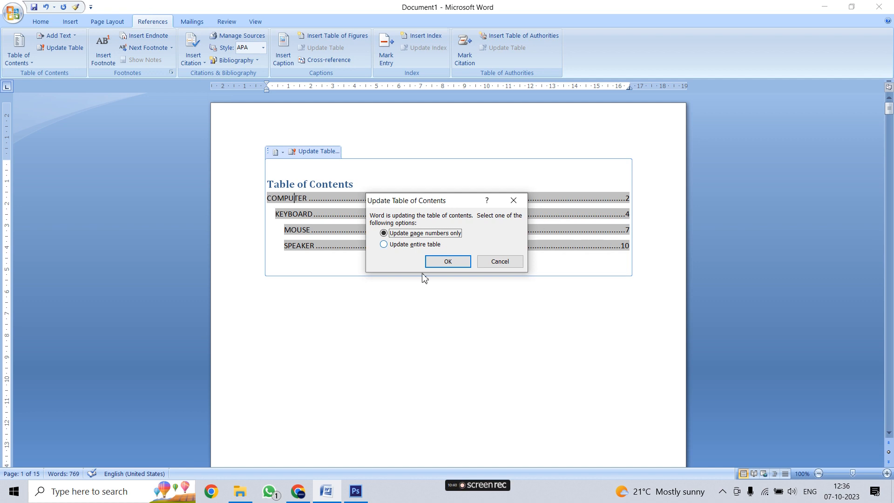
pyautogui.click(384, 245)
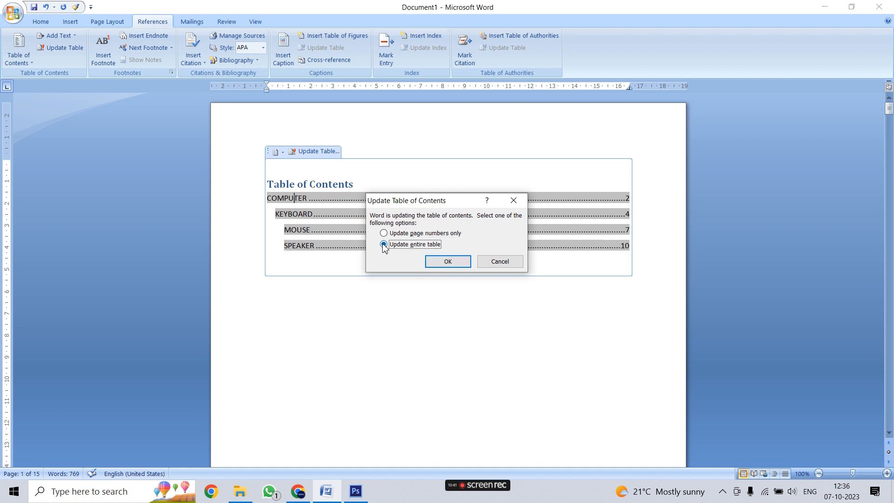
pyautogui.click(440, 262)
pyautogui.doubleClick(385, 312)
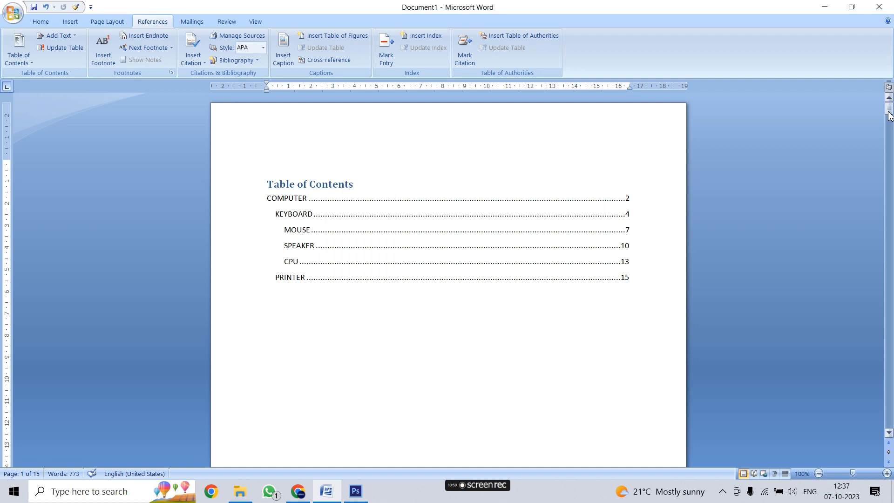
# Run the full table of contents update once more, using the option for the entire table
pyautogui.click(65, 50)
pyautogui.click(385, 245)
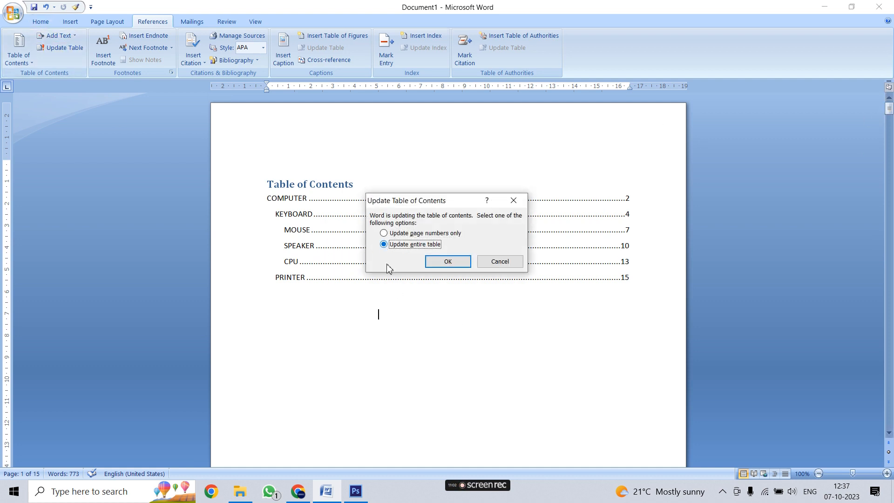
pyautogui.click(463, 262)
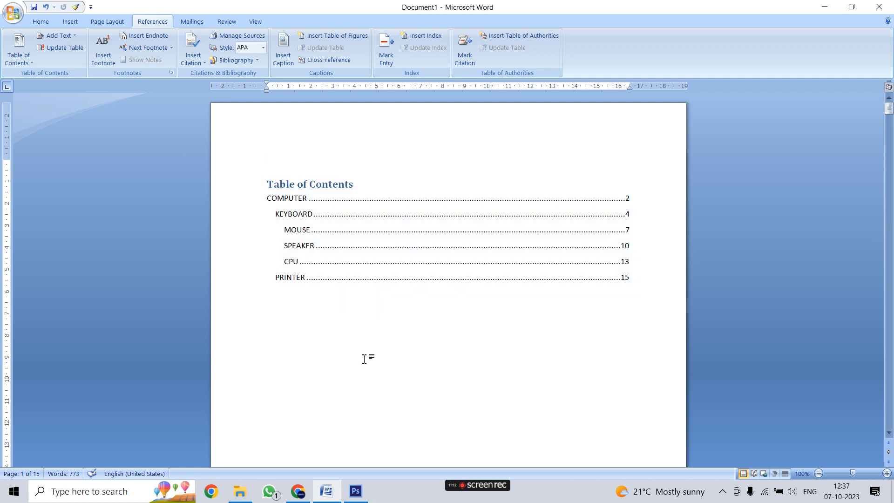
# Insert a footnote at the cursor below the table of contents, with the note text "DOCUMENT, FORMAT"
pyautogui.moveTo(889, 110)
pyautogui.mouseDown()
pyautogui.moveTo(892, 197)
pyautogui.moveTo(890, 110)
pyautogui.mouseUp()
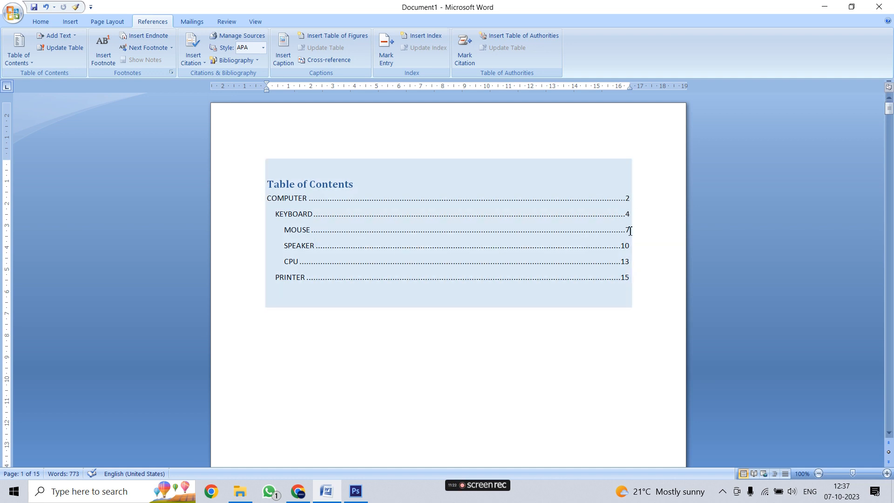
pyautogui.moveTo(889, 120)
pyautogui.mouseDown()
pyautogui.moveTo(890, 217)
pyautogui.moveTo(890, 108)
pyautogui.mouseUp()
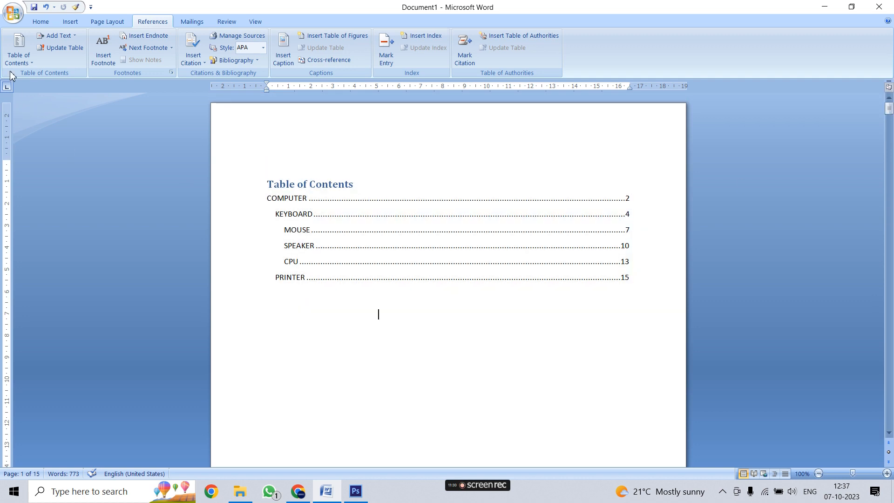
pyautogui.click(105, 55)
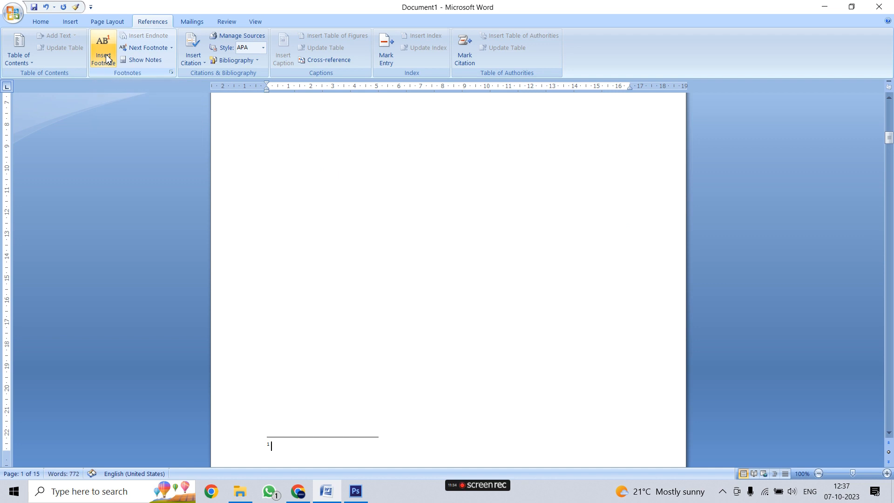
pyautogui.scroll(-2, 272, 429)
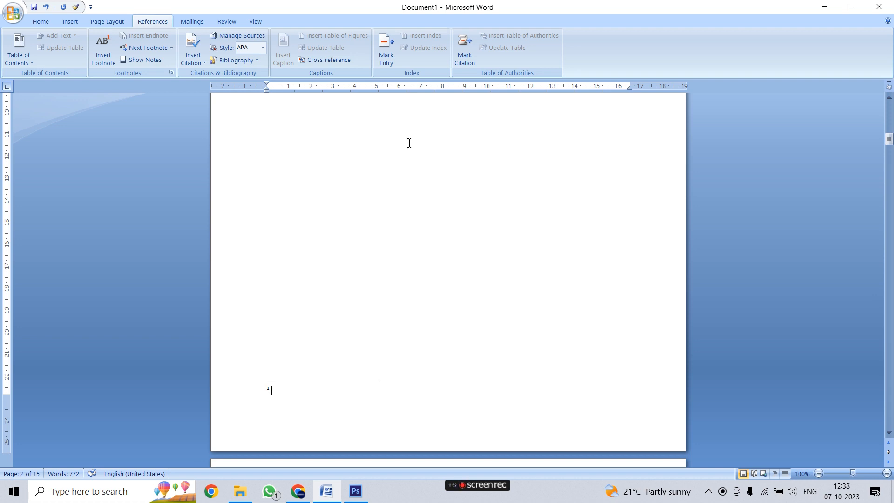
pyautogui.moveTo(889, 142); pyautogui.dragTo(889, 135)
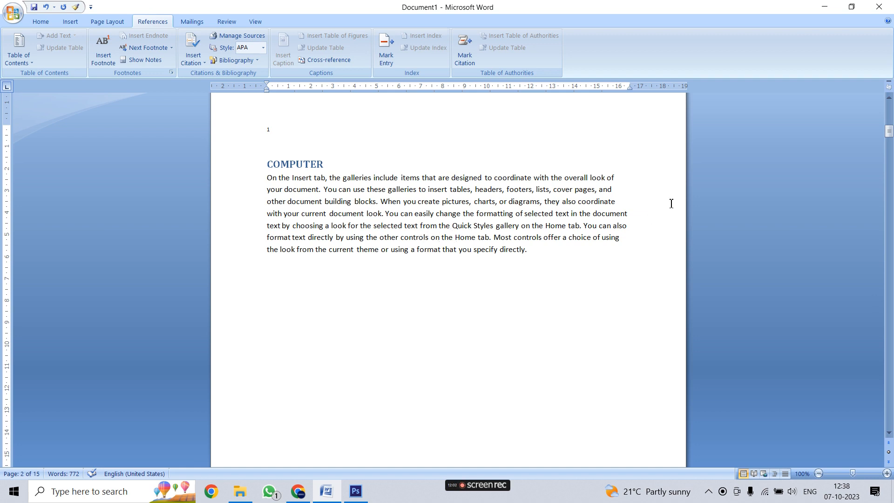
pyautogui.click(888, 134)
pyautogui.moveTo(888, 135); pyautogui.dragTo(889, 149)
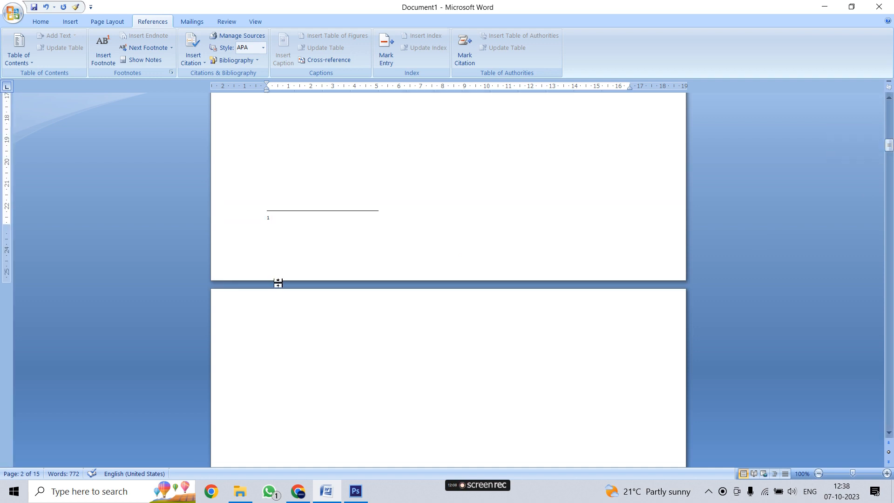
pyautogui.write('OCUMENT,')
pyautogui.moveTo(888, 141)
pyautogui.mouseDown()
pyautogui.moveTo(887, 130)
pyautogui.moveTo(887, 157)
pyautogui.moveTo(887, 146)
pyautogui.mouseUp()
pyautogui.write('FORMAT')
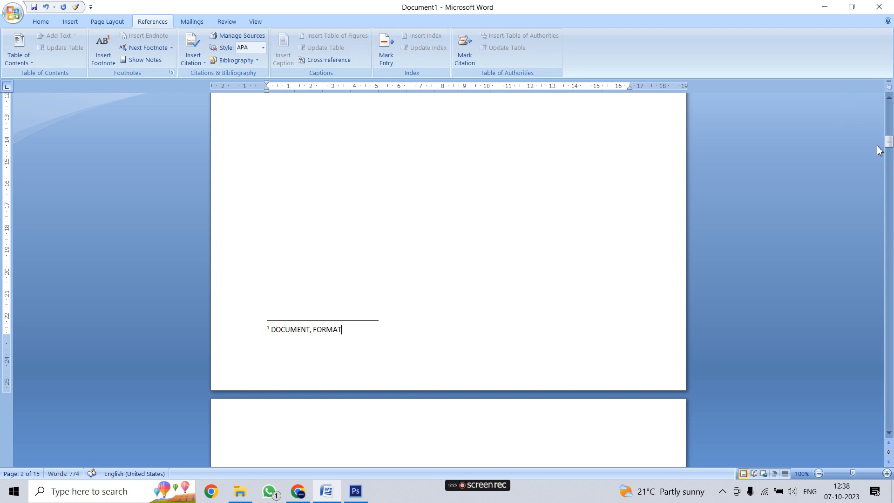
# Insert an endnote on the blank line below the COMPUTER paragraph
pyautogui.moveTo(888, 145); pyautogui.dragTo(891, 145)
pyautogui.click(301, 297)
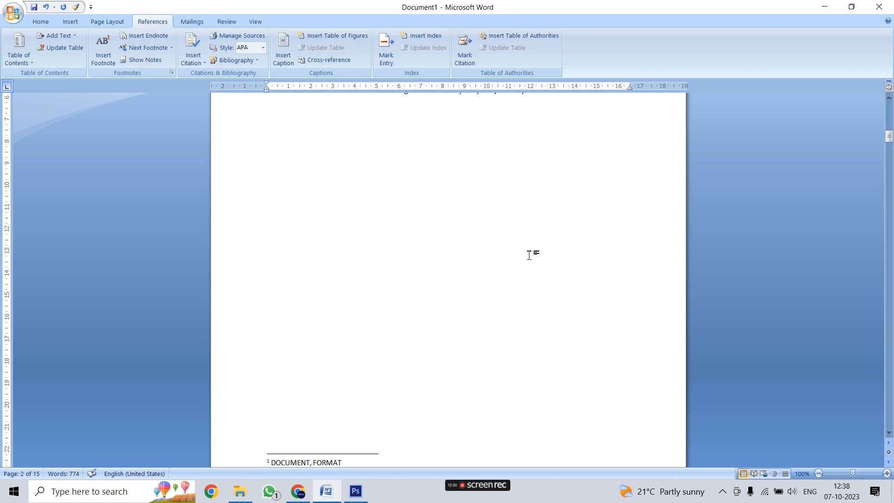
pyautogui.scroll(-4, 351, 405)
pyautogui.scroll(5, 372, 373)
pyautogui.scroll(5, 379, 364)
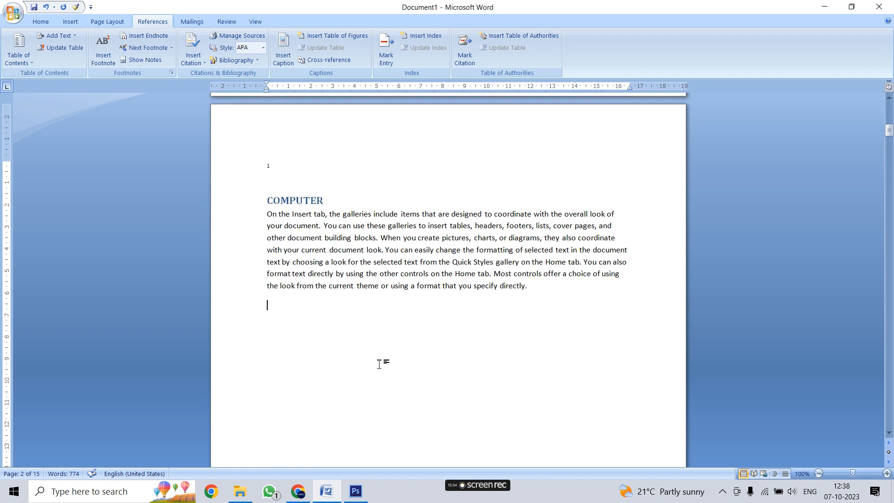
pyautogui.click(150, 37)
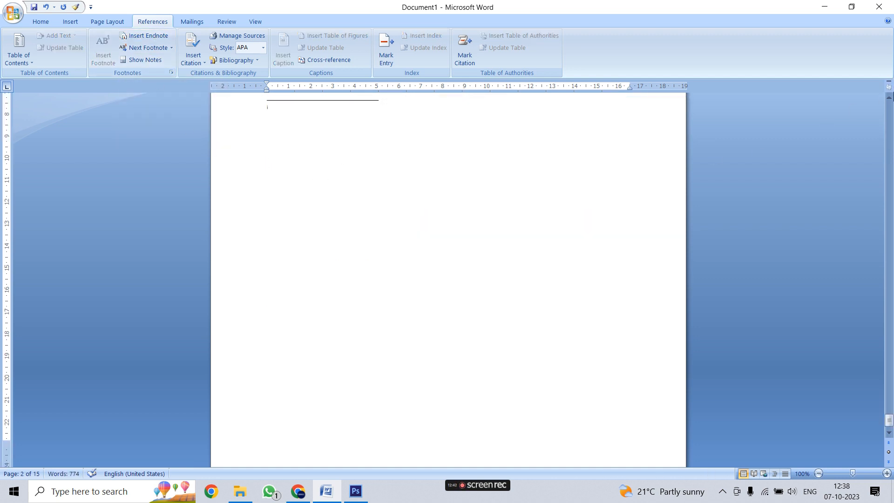
# Enter "WEBGIFY INSTITUTE" as the endnote text below the PRINTER section
pyautogui.moveTo(890, 425)
pyautogui.mouseDown()
pyautogui.moveTo(891, 405)
pyautogui.moveTo(892, 438)
pyautogui.mouseUp()
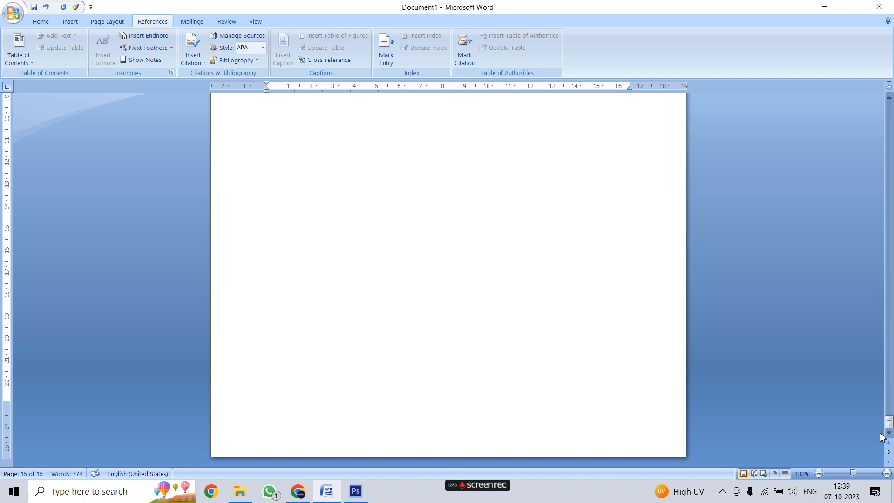
pyautogui.moveTo(890, 426); pyautogui.dragTo(889, 415)
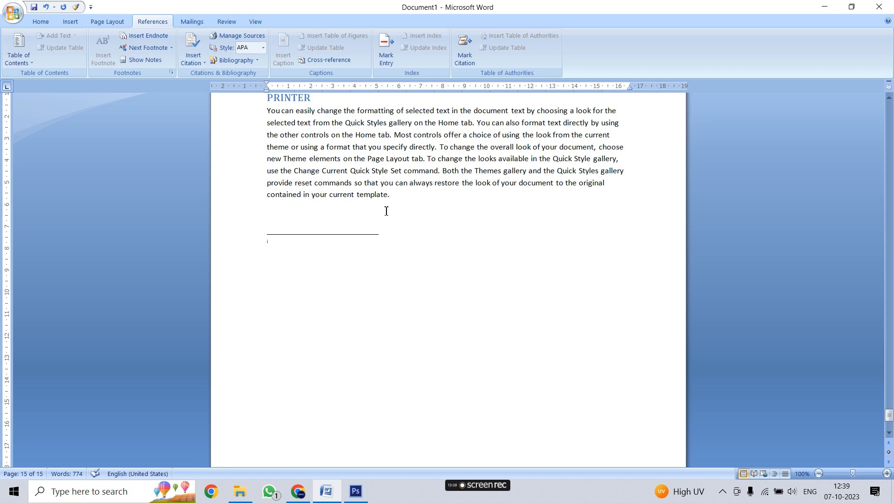
pyautogui.write('WEBGIFY INSY')
pyautogui.press('BackSpace')
pyautogui.write('TITUTE')
pyautogui.click(295, 243)
pyautogui.scroll(2, 522, 333)
pyautogui.click(333, 299)
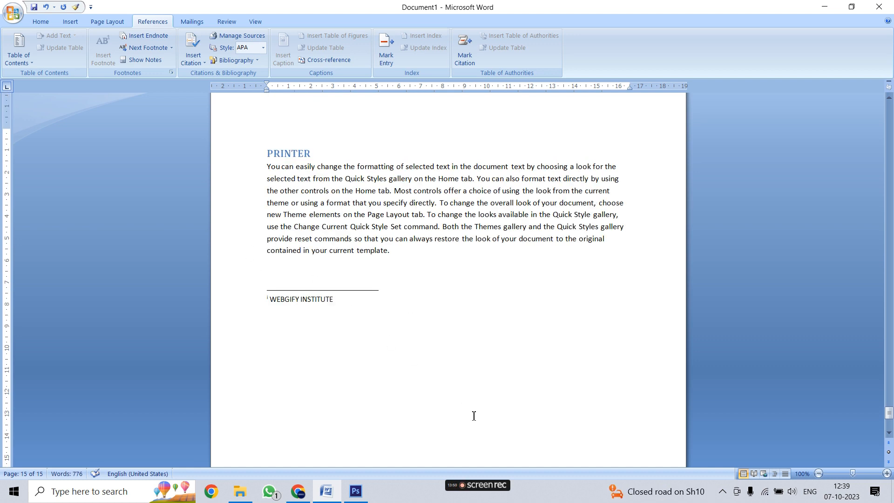
# Jump from the table of contents to the next footnote and view its note text
pyautogui.moveTo(889, 412); pyautogui.dragTo(891, 106)
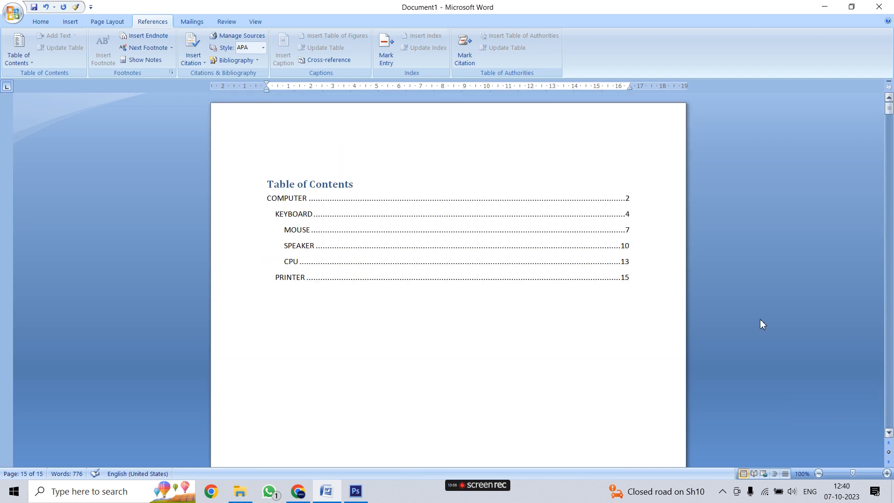
pyautogui.click(171, 47)
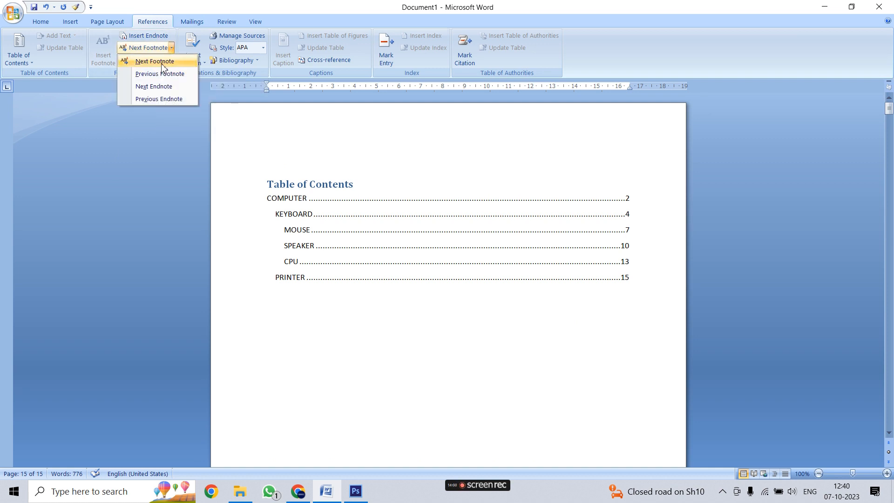
pyautogui.click(160, 65)
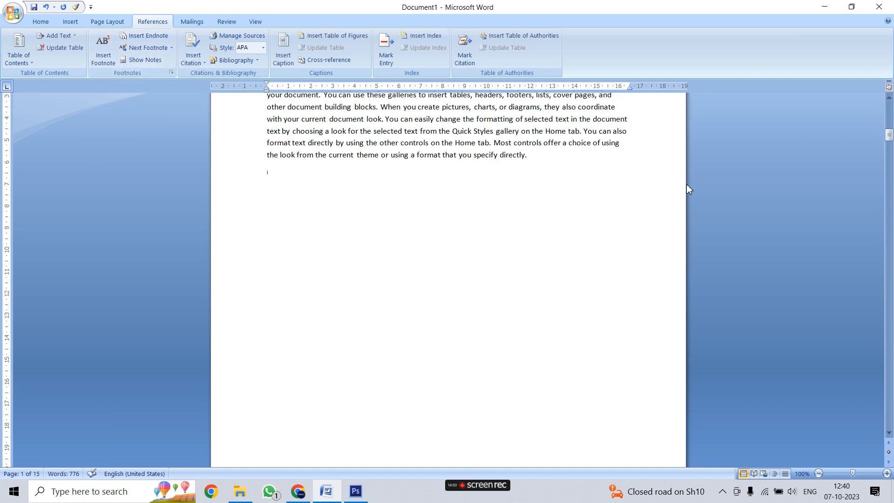
pyautogui.moveTo(889, 139); pyautogui.dragTo(890, 146)
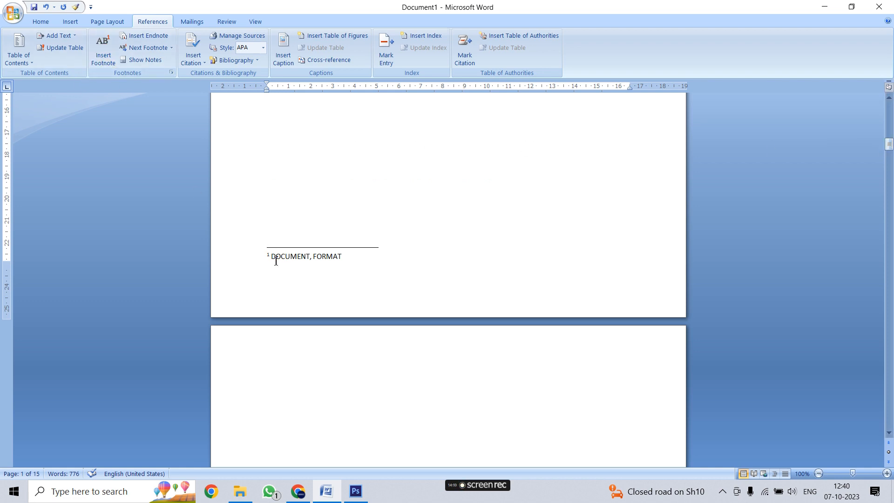
pyautogui.moveTo(890, 145); pyautogui.dragTo(889, 131)
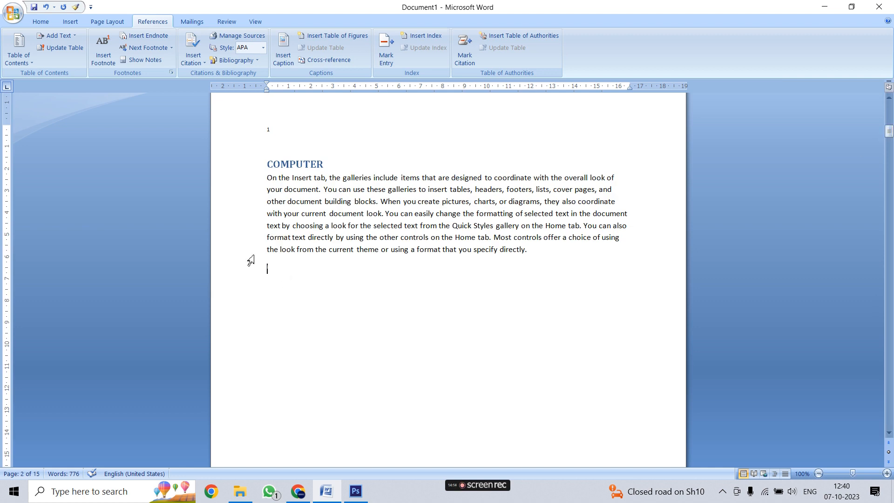
# Jump to the endnote reference below the COMPUTER paragraph
pyautogui.click(171, 48)
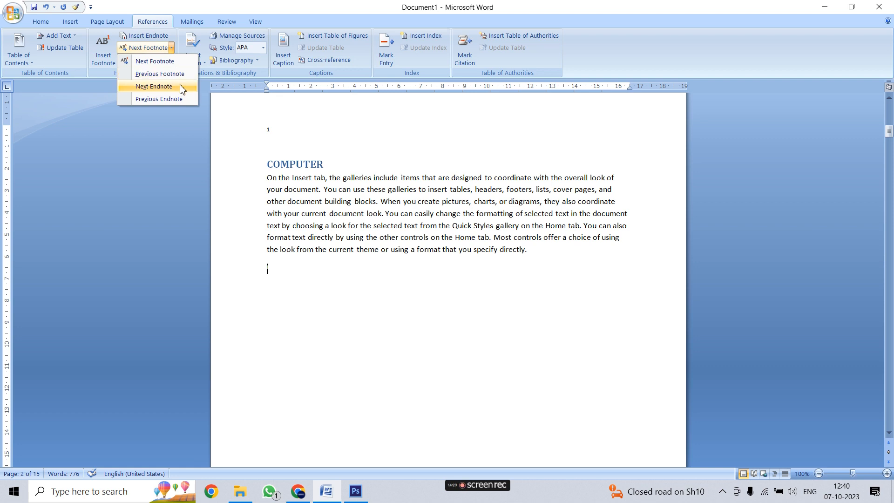
pyautogui.click(177, 100)
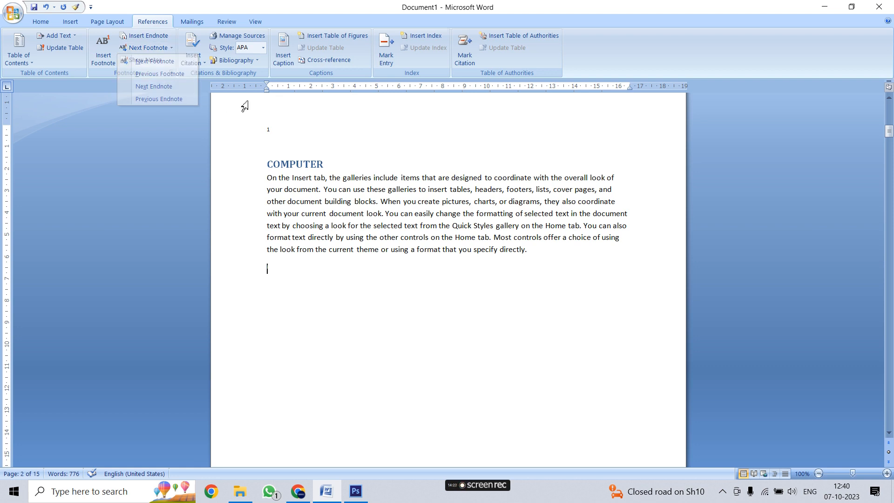
pyautogui.click(171, 49)
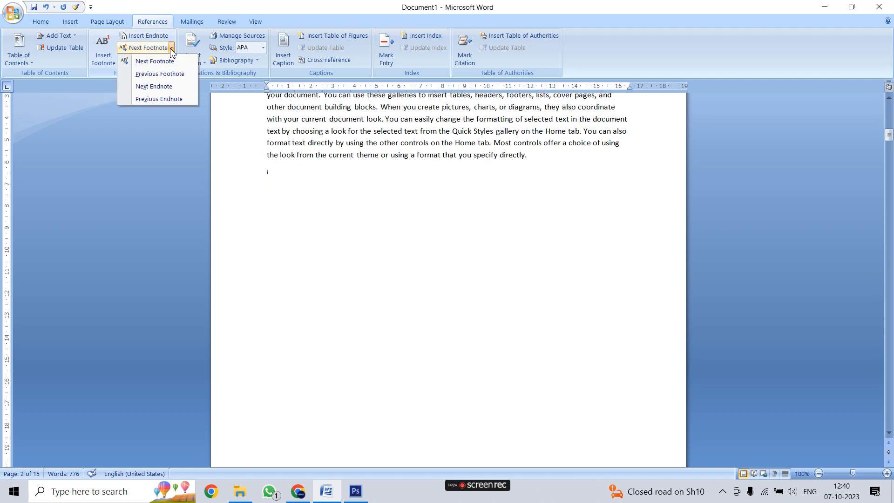
pyautogui.click(170, 49)
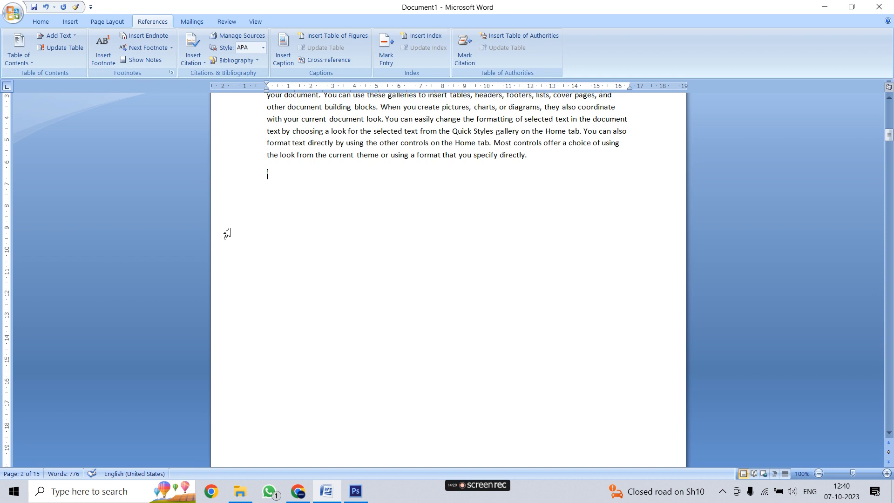
pyautogui.scroll(2, 346, 234)
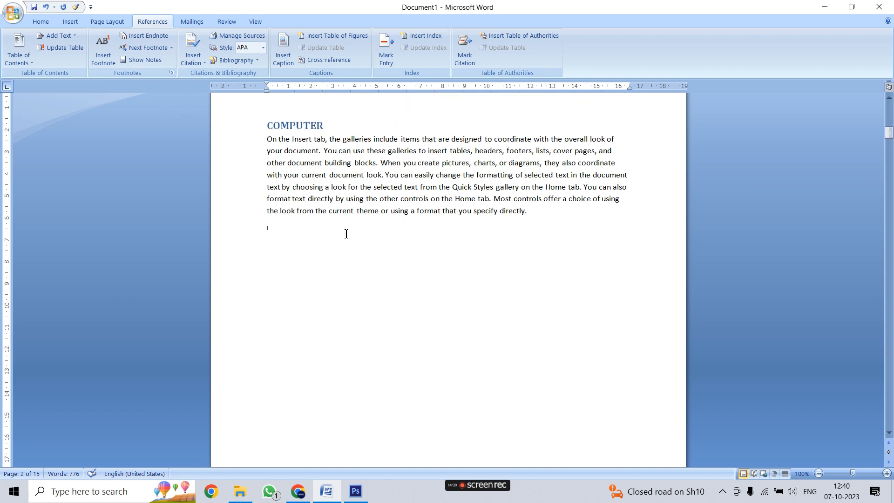
# Show the document's notes, choosing to view the footnote area
pyautogui.click(142, 59)
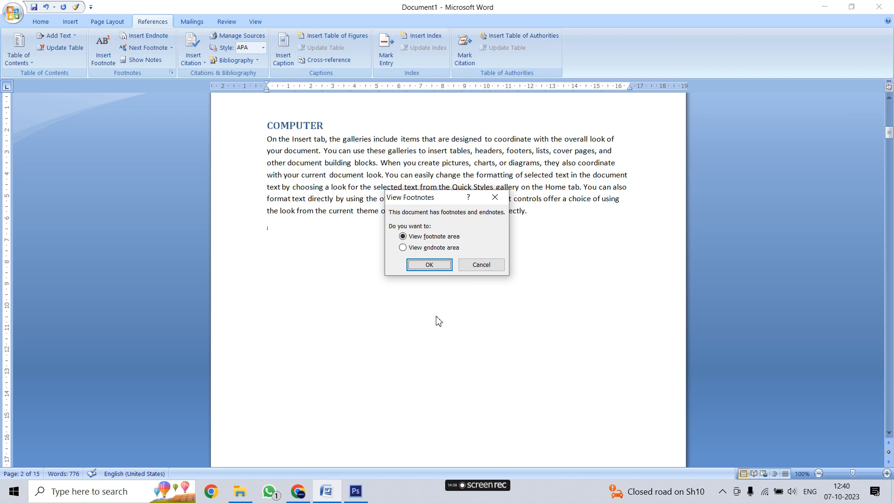
pyautogui.click(429, 265)
pyautogui.scroll(2, 285, 279)
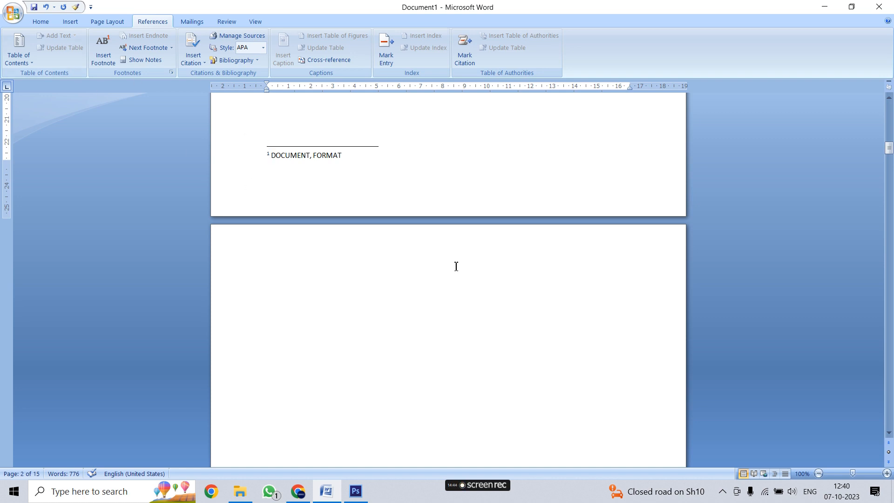
# Return from the footnote to its reference, then show the notes with the option to view the endnote area
pyautogui.click(142, 59)
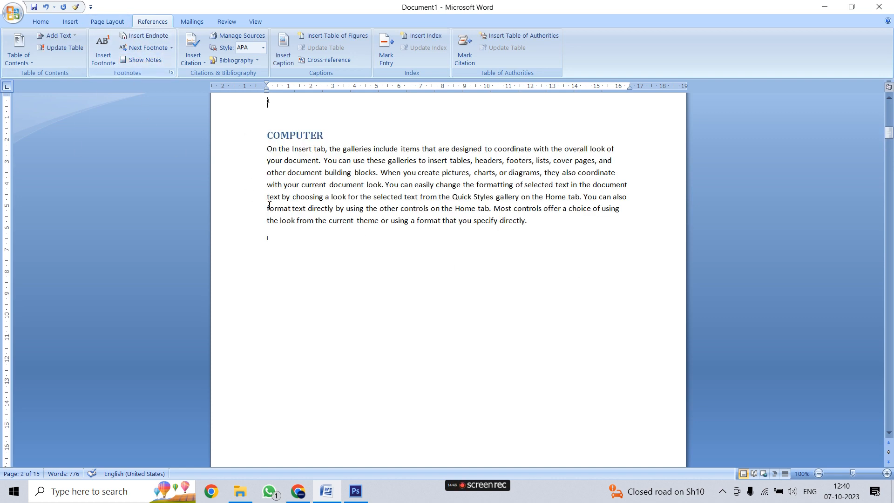
pyautogui.click(144, 59)
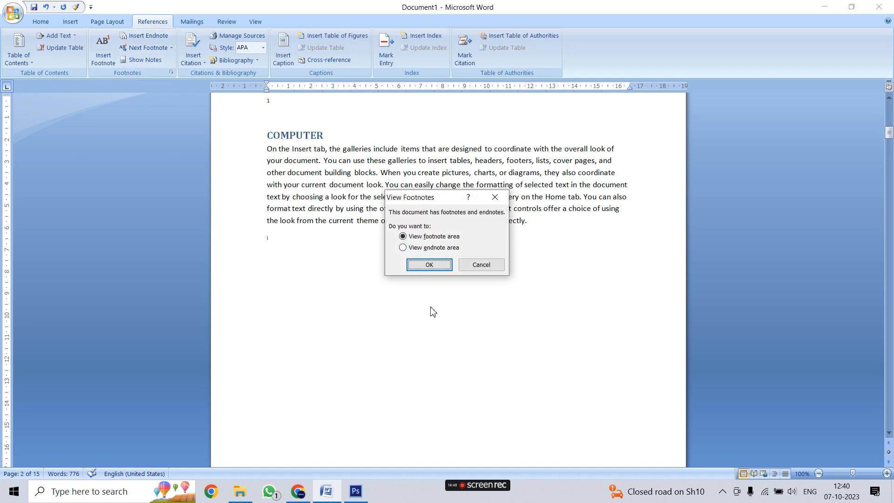
pyautogui.click(409, 249)
pyautogui.click(430, 266)
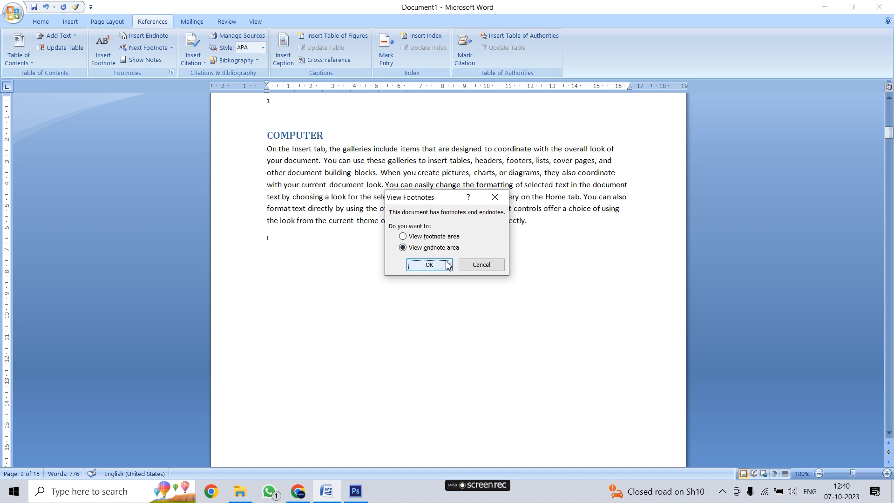
pyautogui.scroll(2, 427, 285)
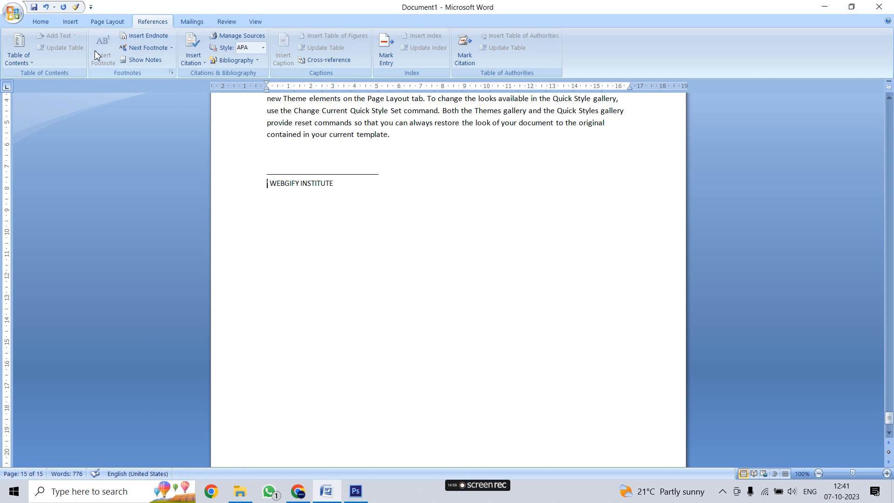
# Switch the notes view back to the body text and show the endnote area once more
pyautogui.click(141, 60)
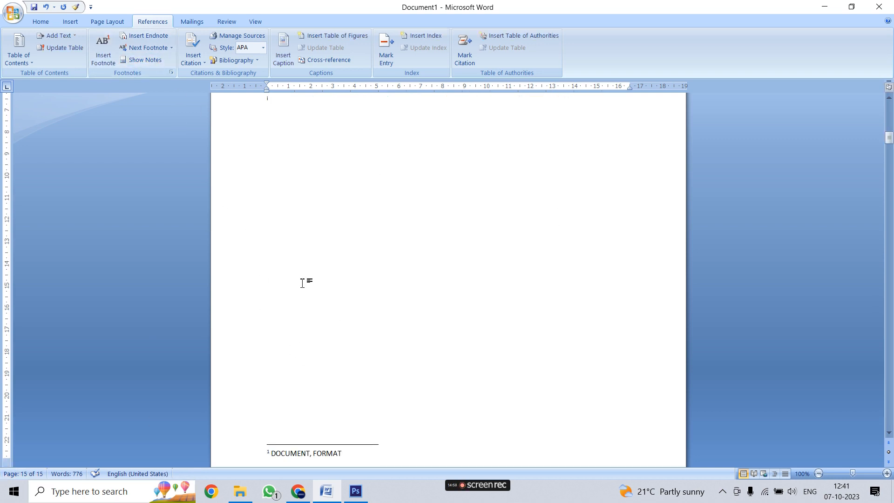
pyautogui.click(144, 61)
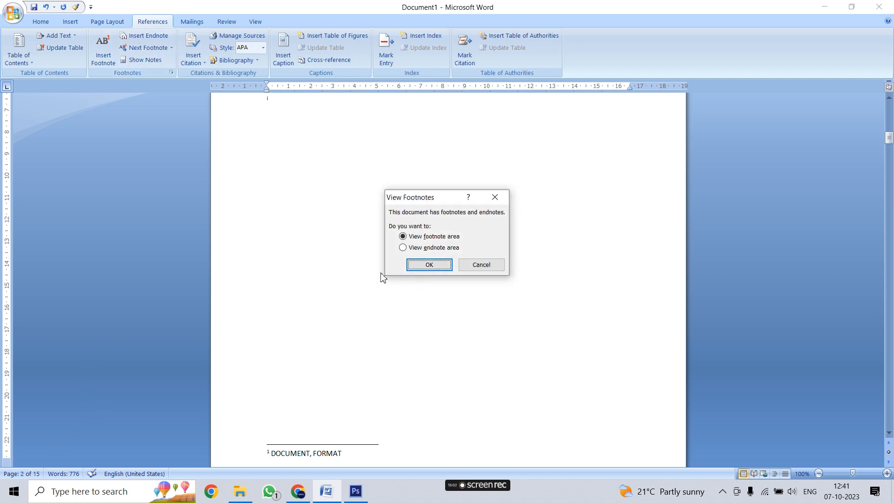
pyautogui.click(402, 247)
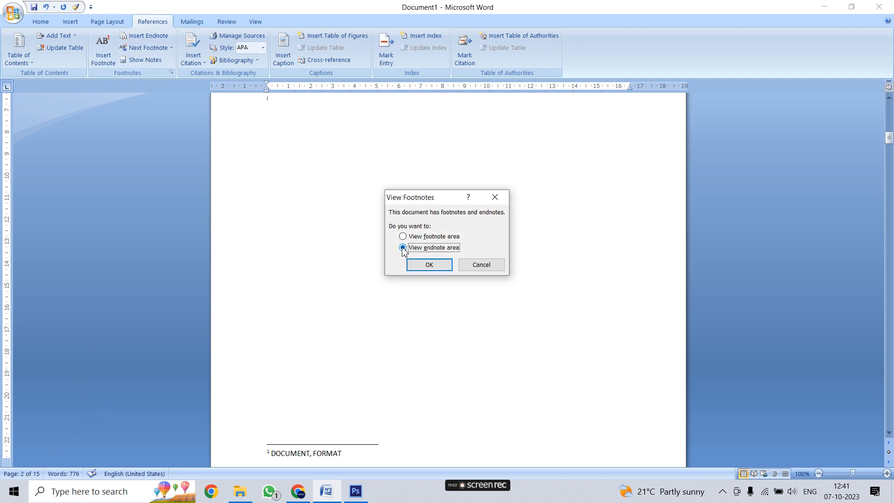
pyautogui.click(428, 265)
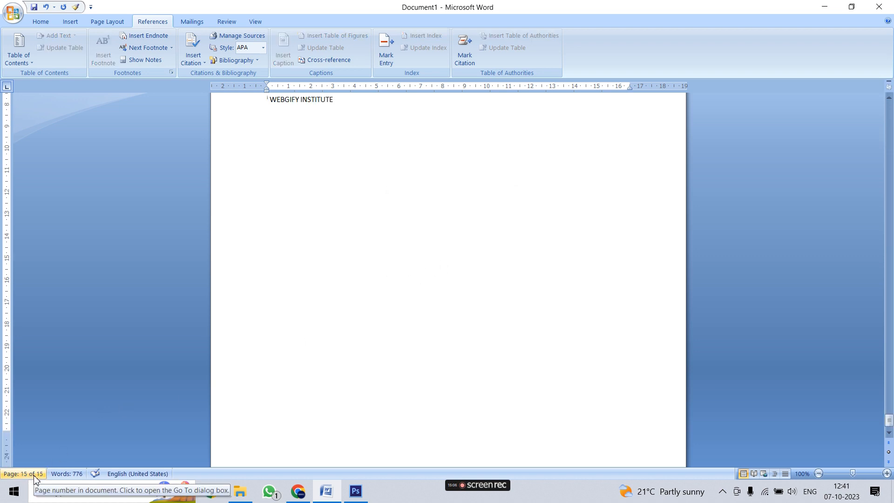
pyautogui.scroll(1, 365, 185)
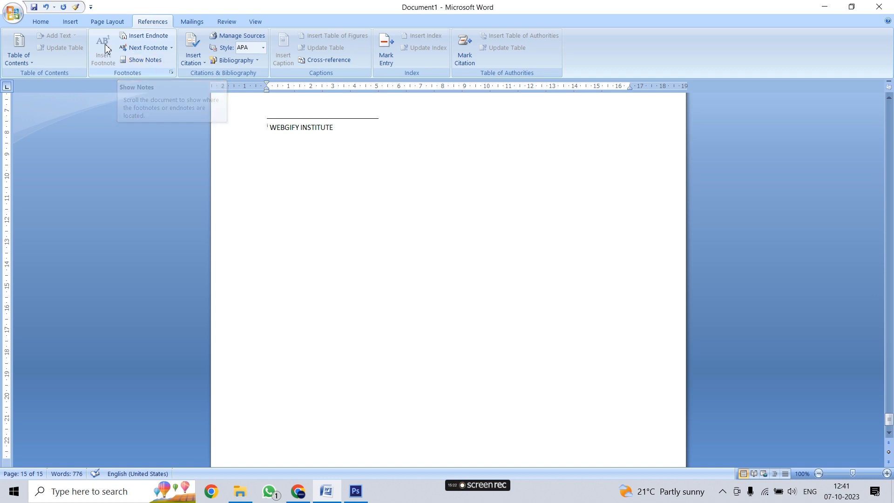
pyautogui.scroll(1, 345, 176)
# Insert a page break on the blank line below the table of contents
pyautogui.moveTo(890, 420); pyautogui.dragTo(888, 114)
pyautogui.scroll(2, 678, 153)
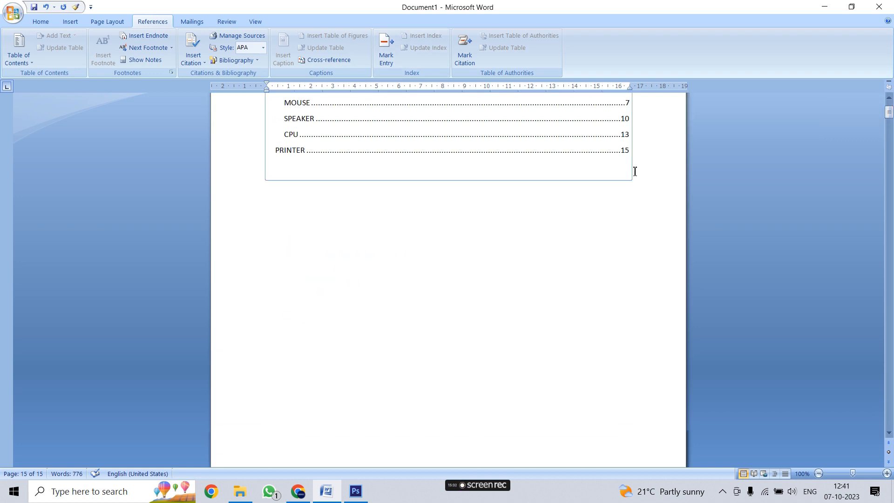
pyautogui.click(427, 224)
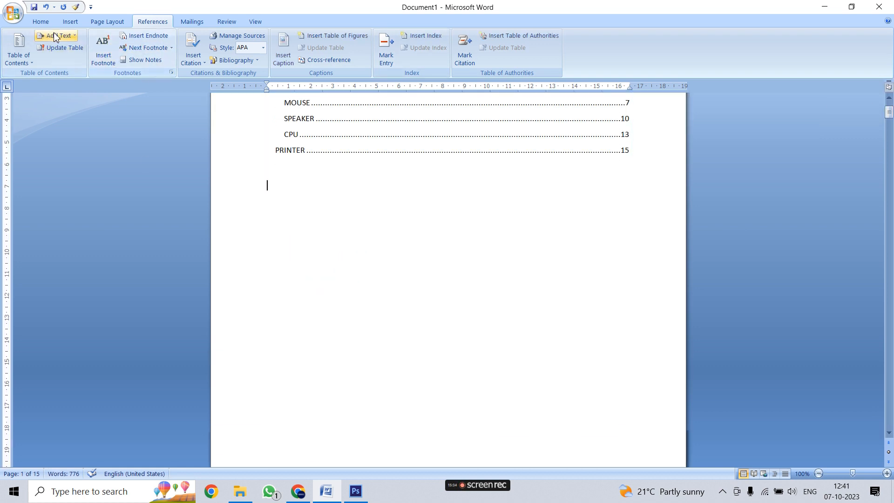
pyautogui.click(70, 21)
pyautogui.click(62, 47)
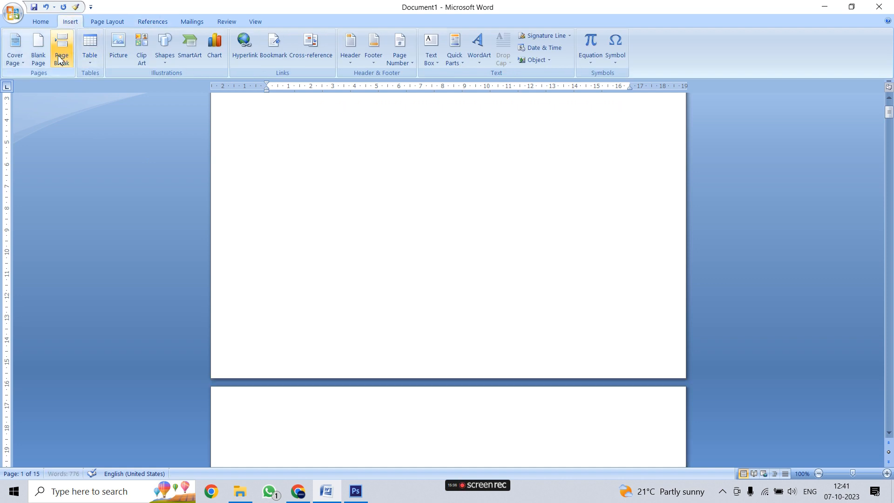
pyautogui.scroll(-2, 438, 293)
pyautogui.scroll(-2, 387, 276)
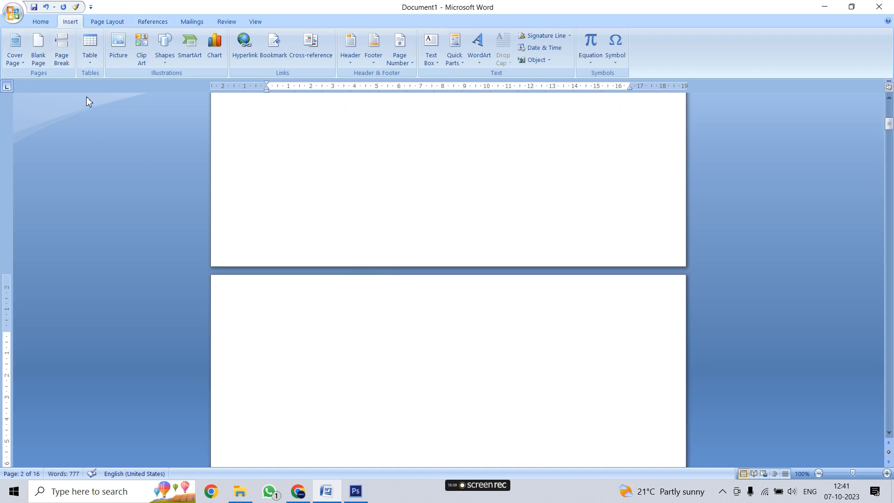
# Enter AMERICA, LONDON, INDIA and PAKISTAN on separate lines of the new page
pyautogui.click(153, 21)
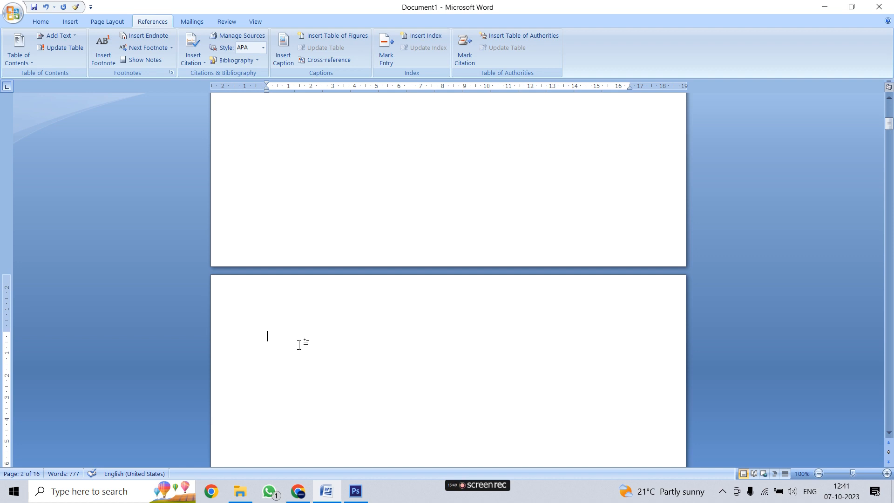
pyautogui.write('AMERICA')
pyautogui.press('Return')
pyautogui.write('LONDON')
pyautogui.press('Return')
pyautogui.write('INDIA')
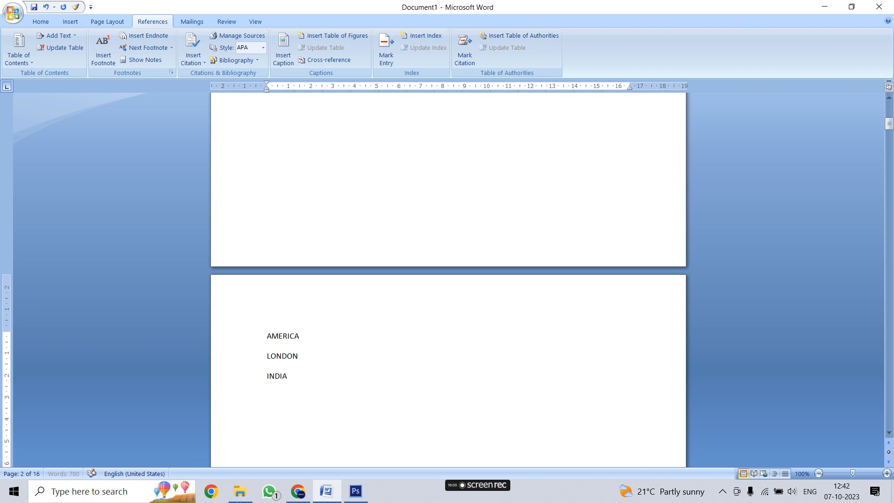
pyautogui.press('Return')
pyautogui.write('IN')
pyautogui.press('BackSpace')
pyautogui.press('BackSpace')
pyautogui.write('PAKISTAN')
pyautogui.press('Return')
# Continue the place list with SOUTH AFRICA, DELHI and HARYANA, each on its own line
pyautogui.write('SOUTH')
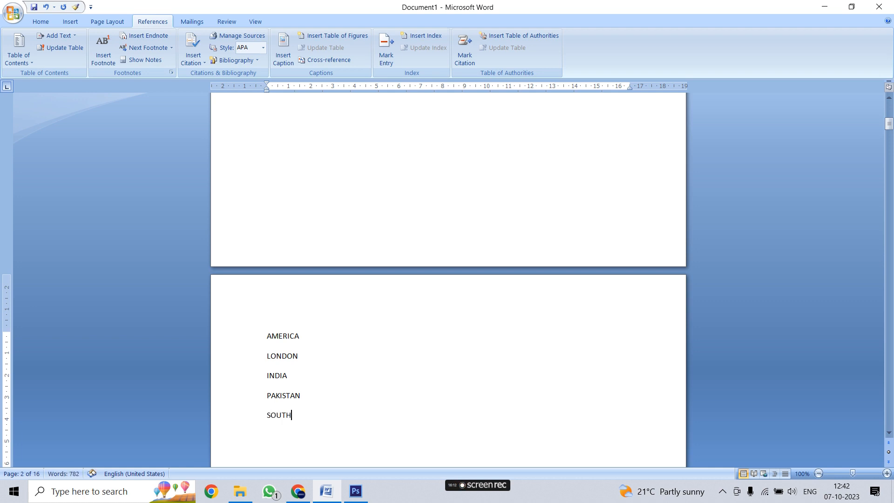
pyautogui.write(' AFRICA')
pyautogui.press('Return')
pyautogui.write('DELHI')
pyautogui.press('Return')
pyautogui.write('HAR')
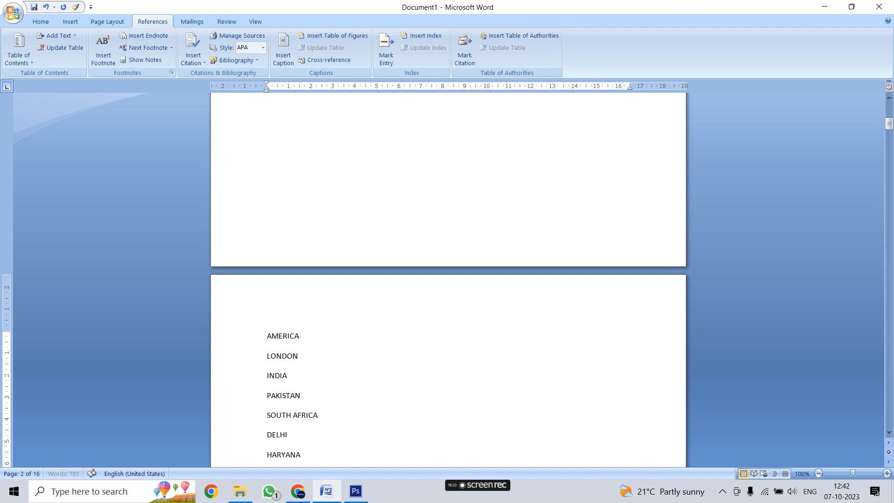
pyautogui.write('YANA')
pyautogui.press('Return')
# Add PUNJAB, BIHAR, LAHOR and BOMBAY as separate lines below HARYANA, ending on a blank line
pyautogui.scroll(1, 433, 250)
pyautogui.scroll(-4, 432, 256)
pyautogui.moveTo(890, 128); pyautogui.dragTo(890, 133)
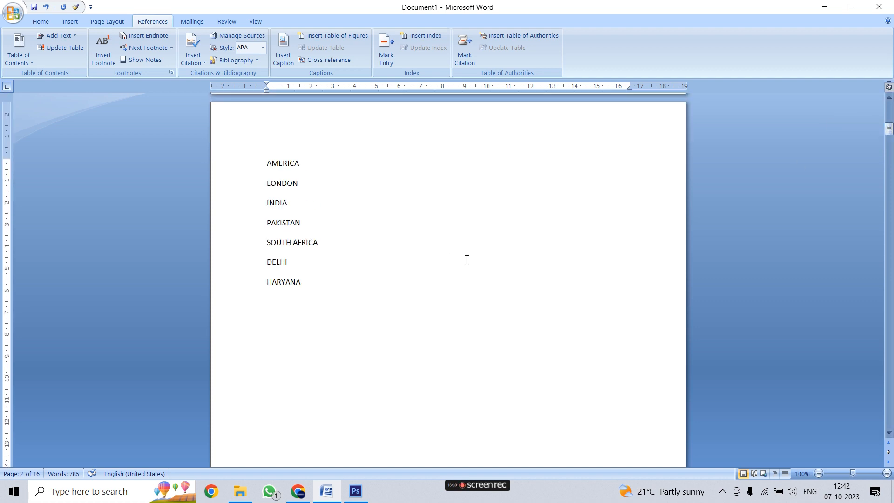
pyautogui.write('PUNJAB')
pyautogui.press('Return')
pyautogui.write('BIHAR')
pyautogui.press('Return')
pyautogui.write('LAHOR')
pyautogui.press('Return')
pyautogui.write('BOMBAY')
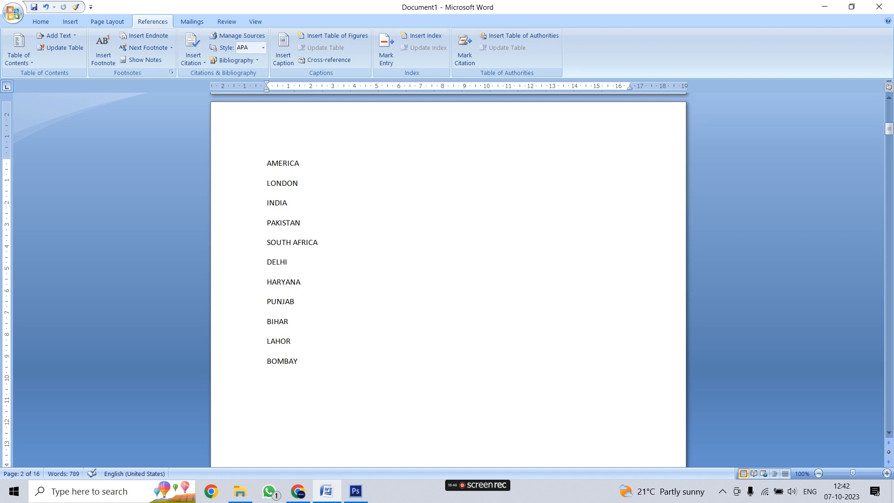
pyautogui.press('Return')
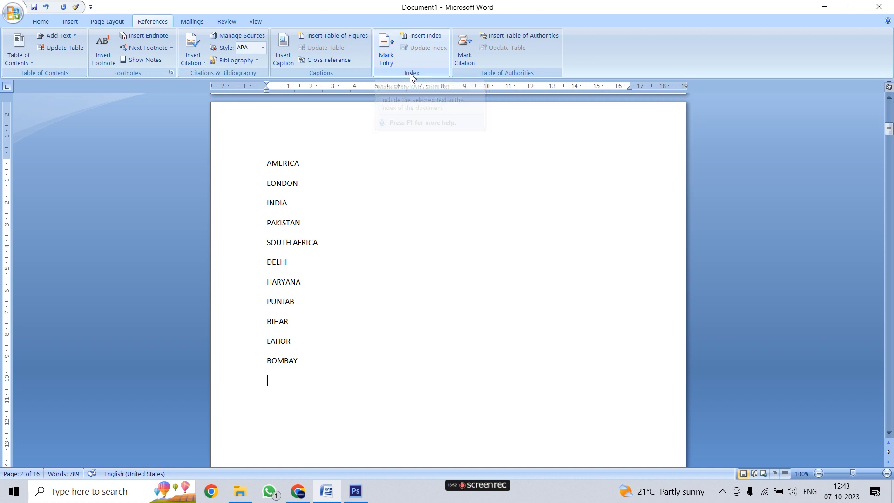
# Mark AMERICA at the start of the place list as an index main entry with the Current page option
pyautogui.click(390, 54)
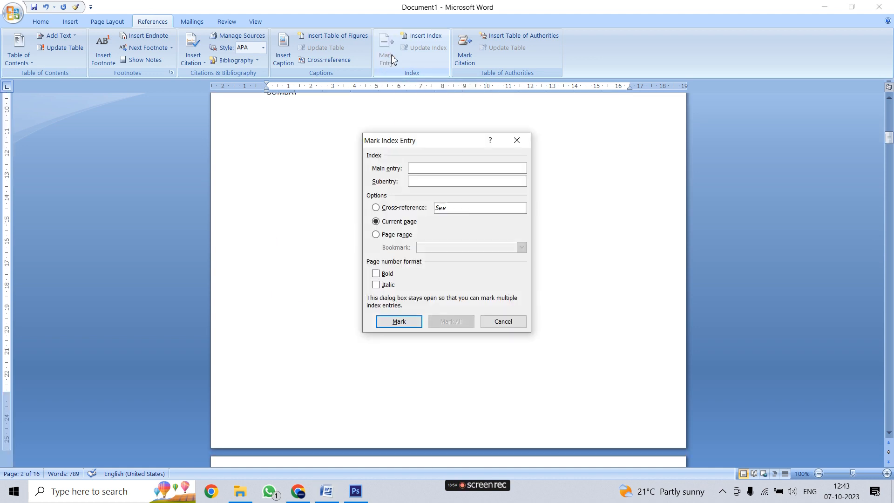
pyautogui.scroll(5, 305, 255)
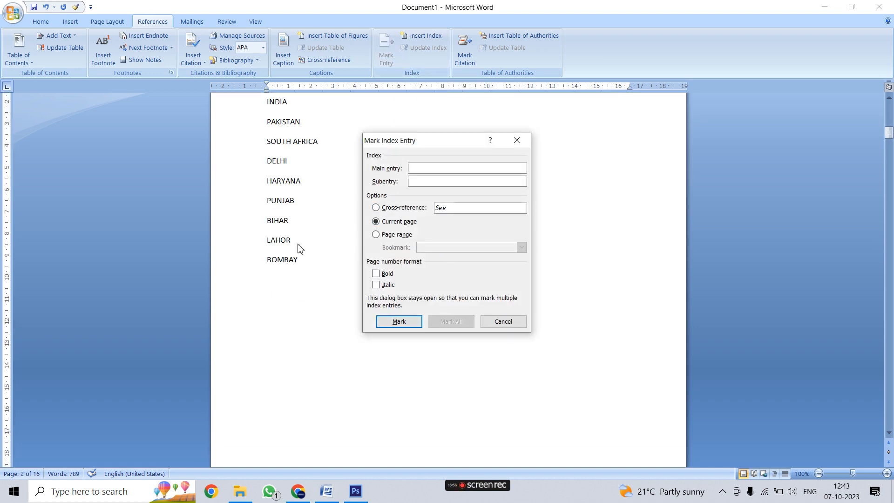
pyautogui.moveTo(305, 205); pyautogui.dragTo(268, 203)
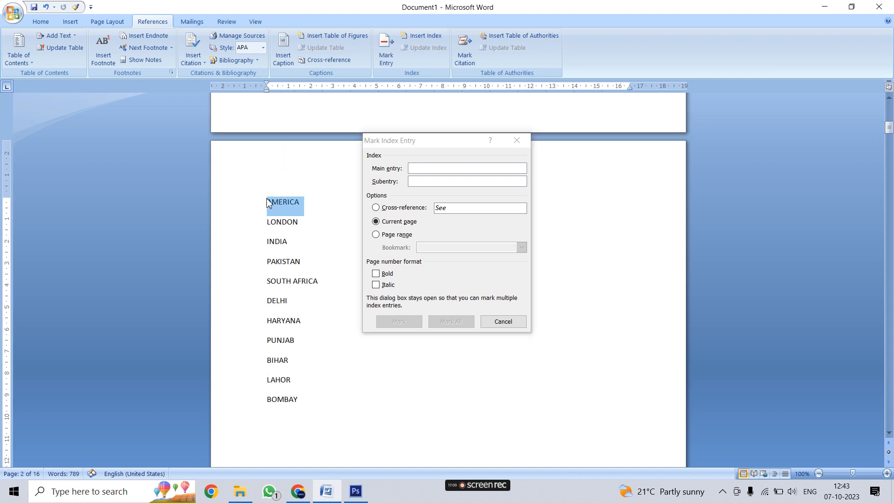
pyautogui.click(458, 235)
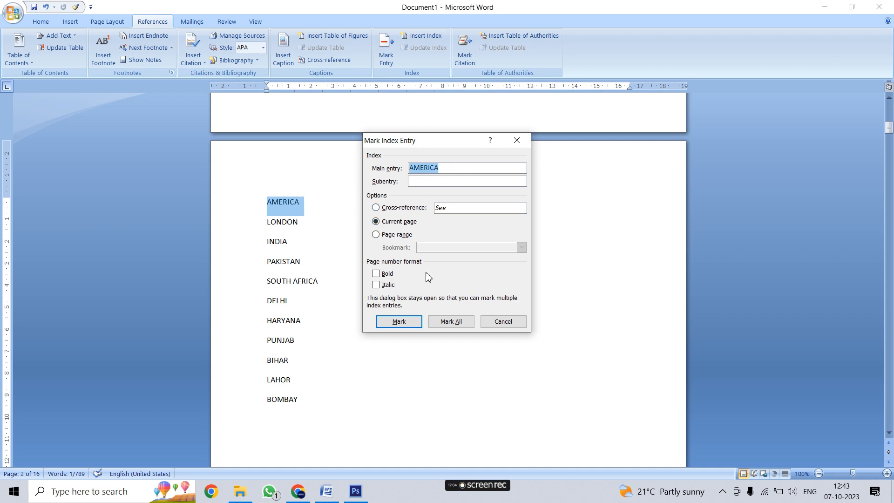
pyautogui.click(410, 324)
# Mark LONDON on the second line of the place list as an index main entry
pyautogui.scroll(3, 202, 281)
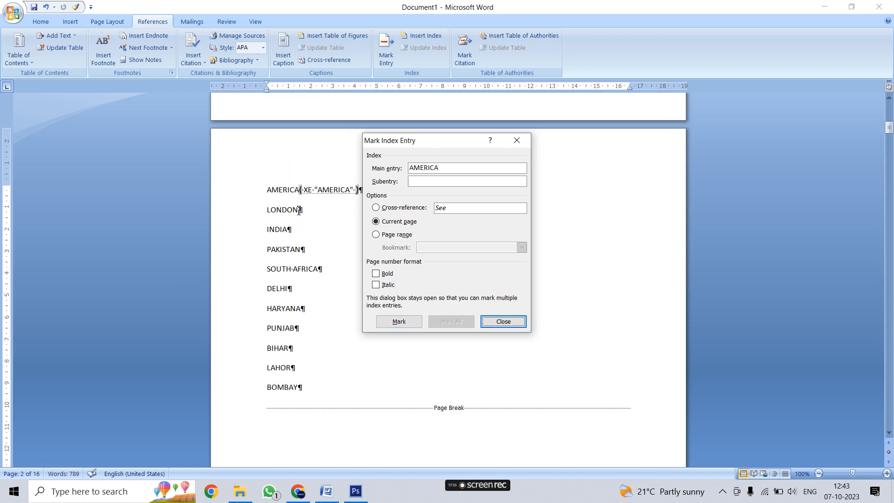
pyautogui.click(299, 211)
pyautogui.moveTo(304, 213); pyautogui.dragTo(270, 210)
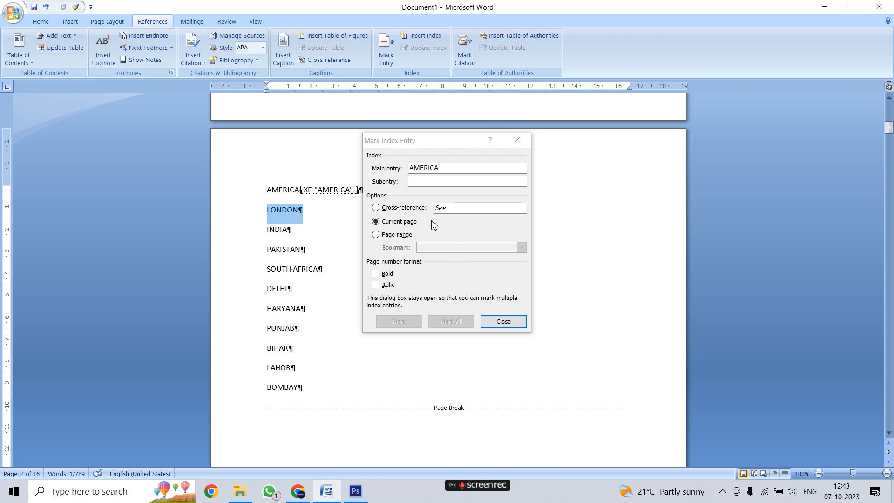
pyautogui.click(468, 285)
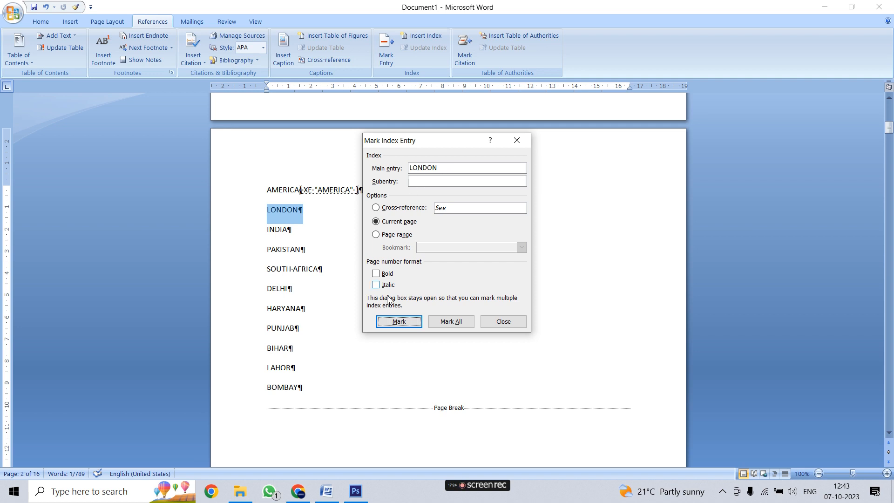
pyautogui.click(400, 323)
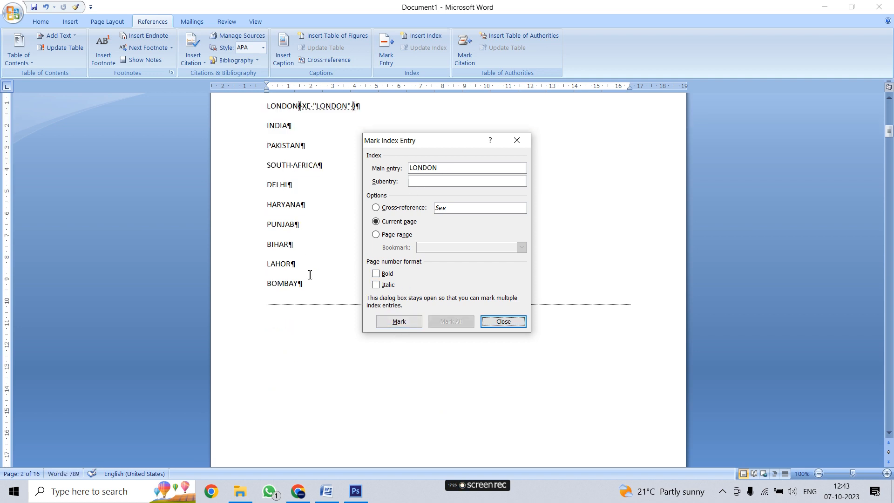
# Select only the INDIA line in the place list and mark it as an index main entry
pyautogui.scroll(3, 313, 270)
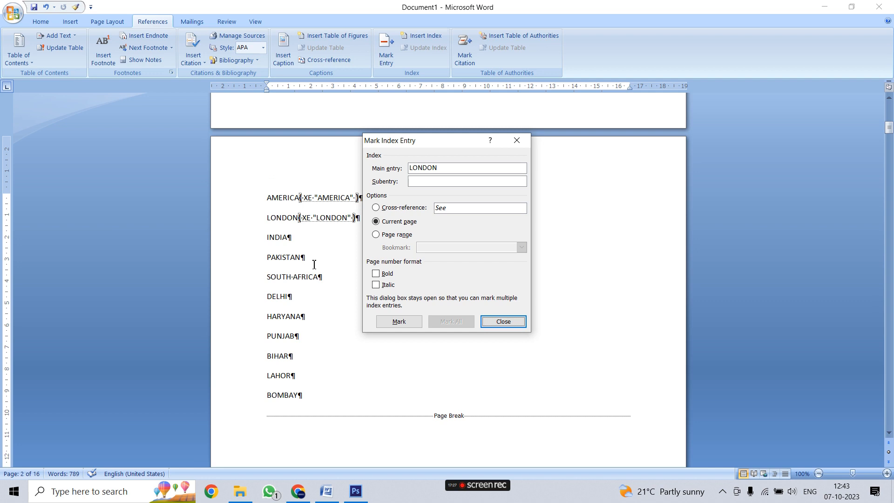
pyautogui.click(295, 238)
pyautogui.moveTo(307, 237); pyautogui.dragTo(257, 231)
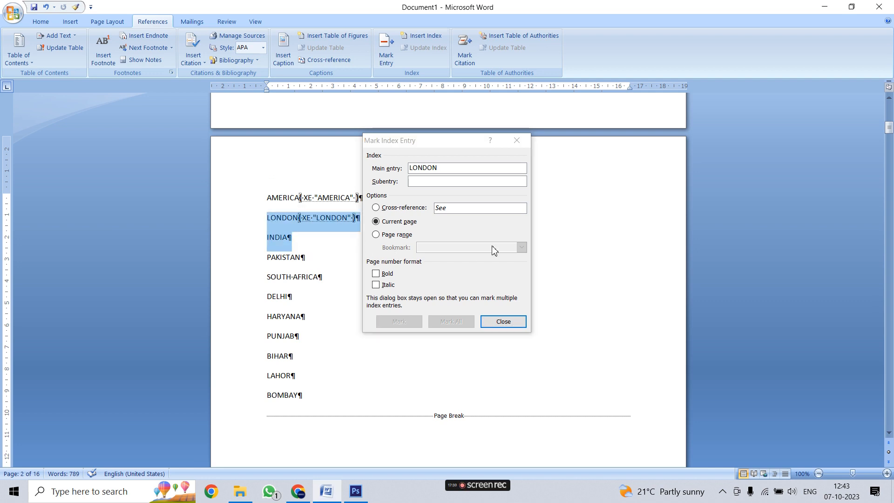
pyautogui.click(335, 248)
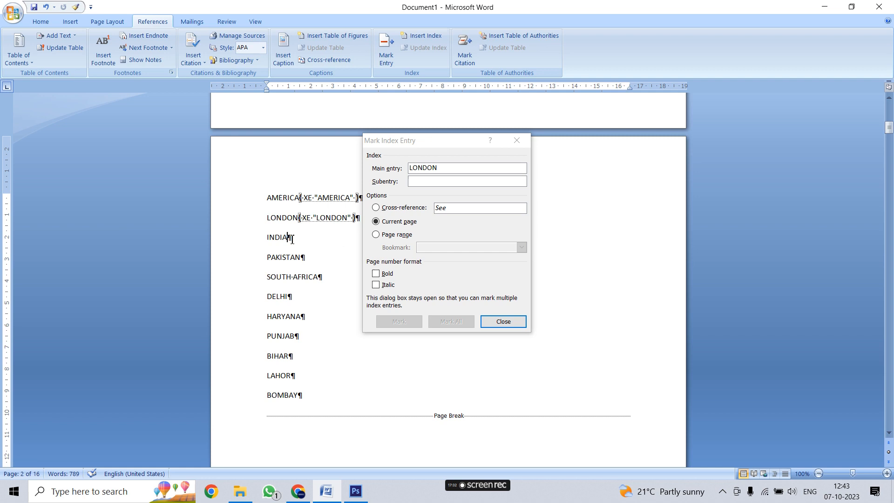
pyautogui.moveTo(295, 238); pyautogui.dragTo(268, 235)
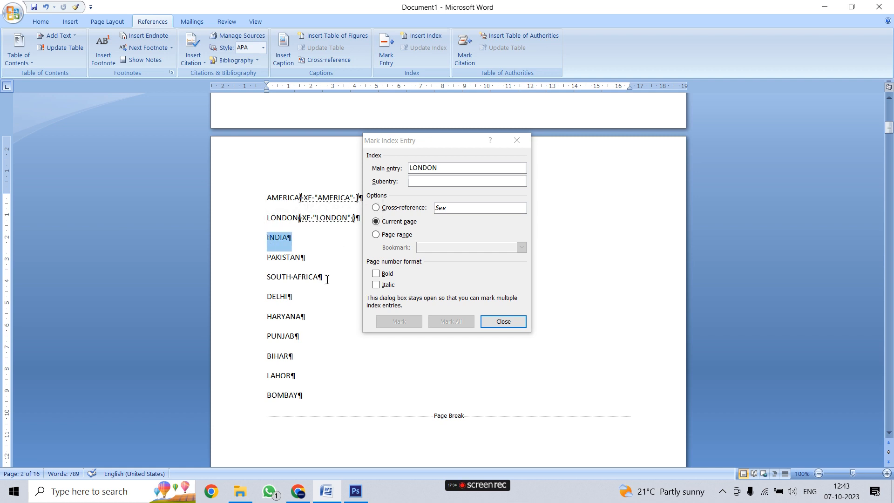
pyautogui.click(450, 224)
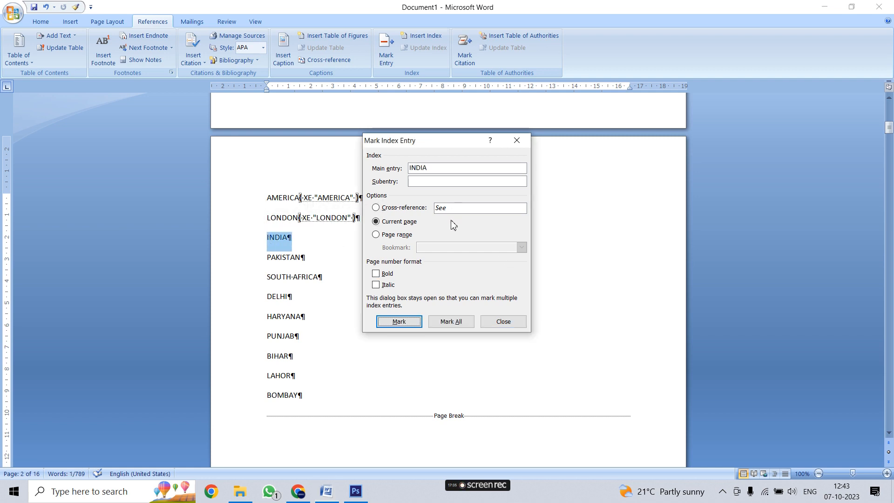
pyautogui.click(398, 322)
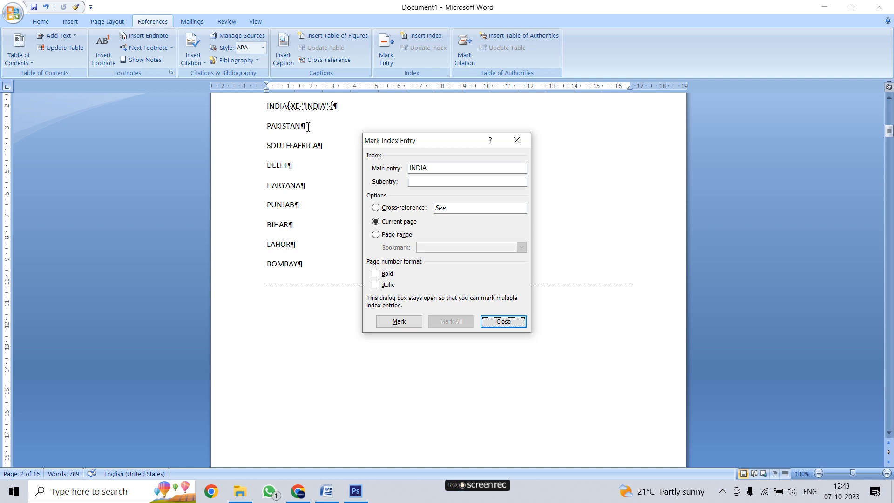
# Mark PAKISTAN and SOUTH AFRICA from the place list as separate index main entries
pyautogui.click(270, 124)
pyautogui.moveTo(301, 128); pyautogui.dragTo(263, 131)
pyautogui.click(427, 233)
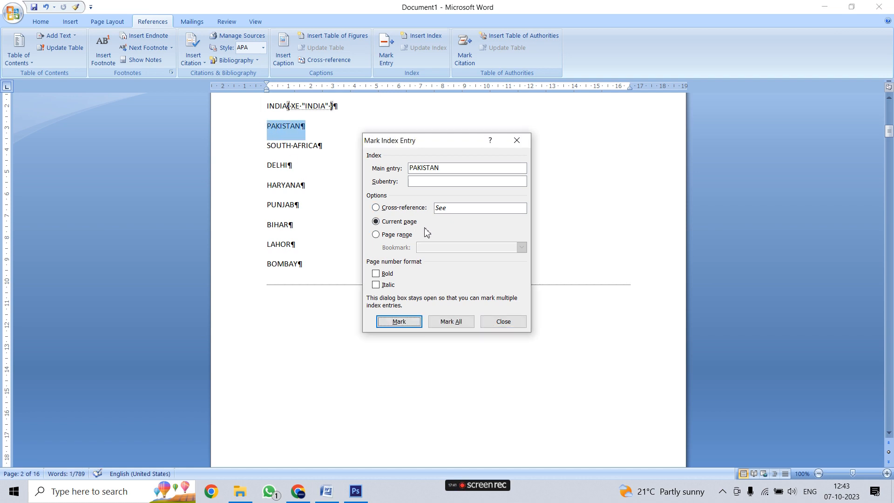
pyautogui.click(399, 322)
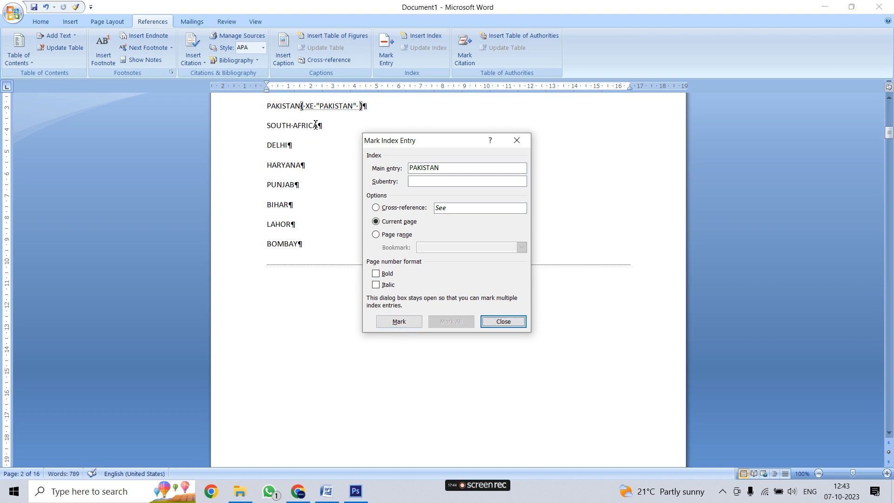
pyautogui.click(290, 125)
pyautogui.moveTo(314, 130); pyautogui.dragTo(270, 128)
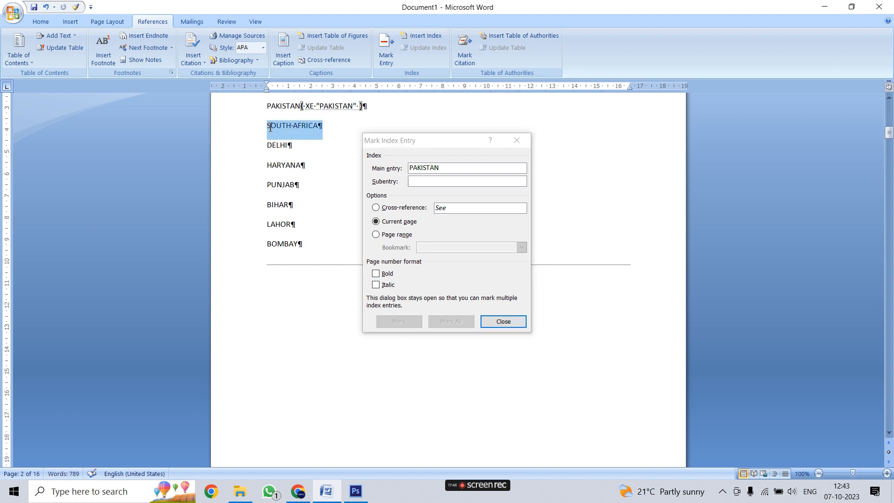
pyautogui.click(437, 237)
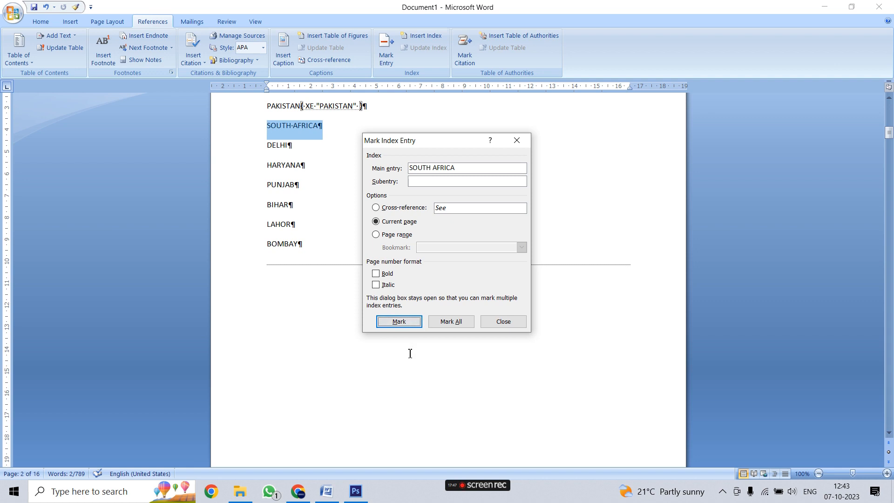
pyautogui.click(400, 323)
# Mark DELHI and HARYANA from the place list as separate index main entries
pyautogui.click(279, 125)
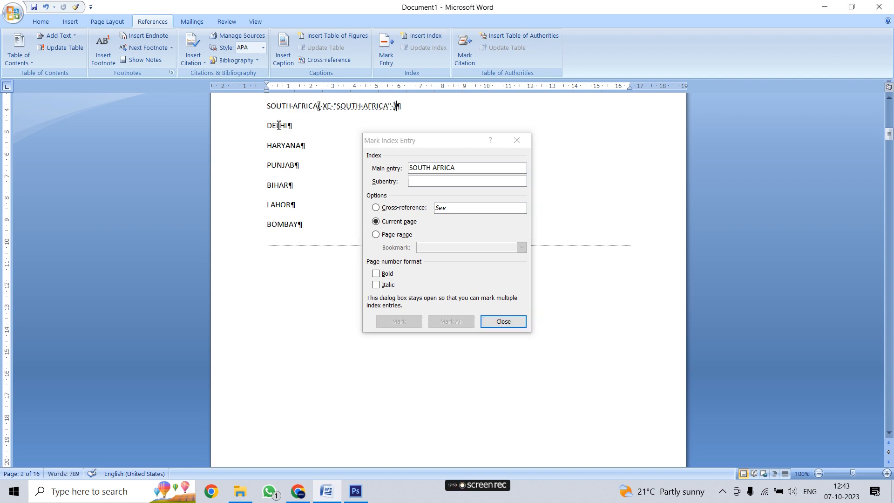
pyautogui.moveTo(289, 125); pyautogui.dragTo(268, 127)
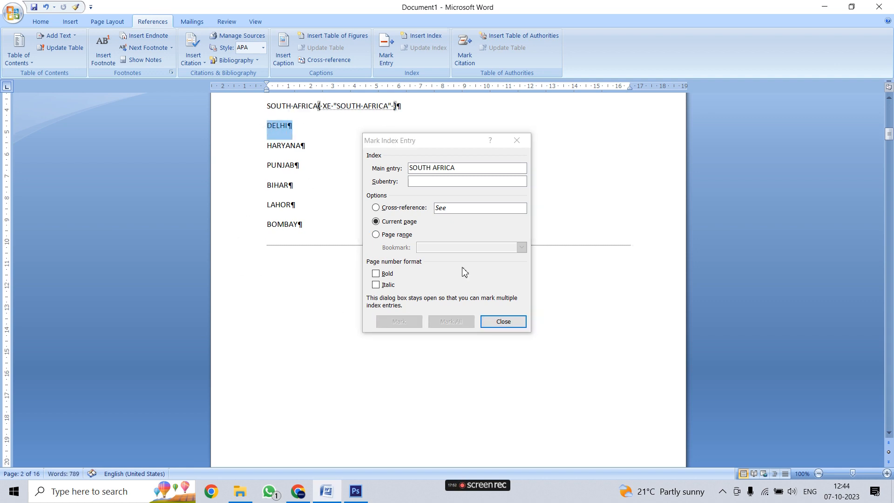
pyautogui.click(433, 284)
pyautogui.click(409, 321)
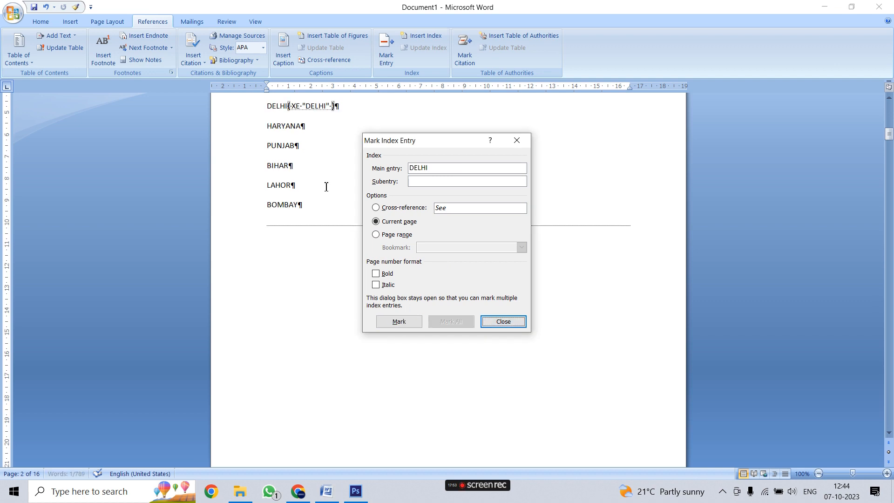
pyautogui.click(310, 130)
pyautogui.moveTo(302, 127); pyautogui.dragTo(268, 127)
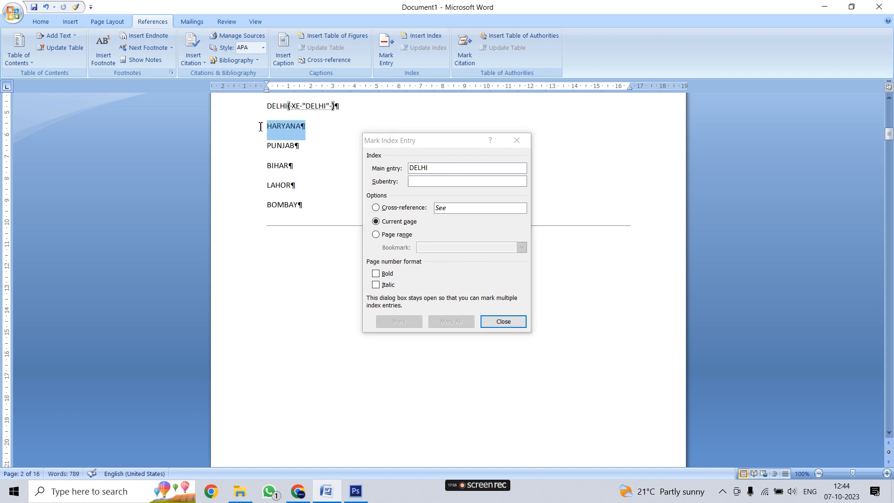
pyautogui.click(441, 283)
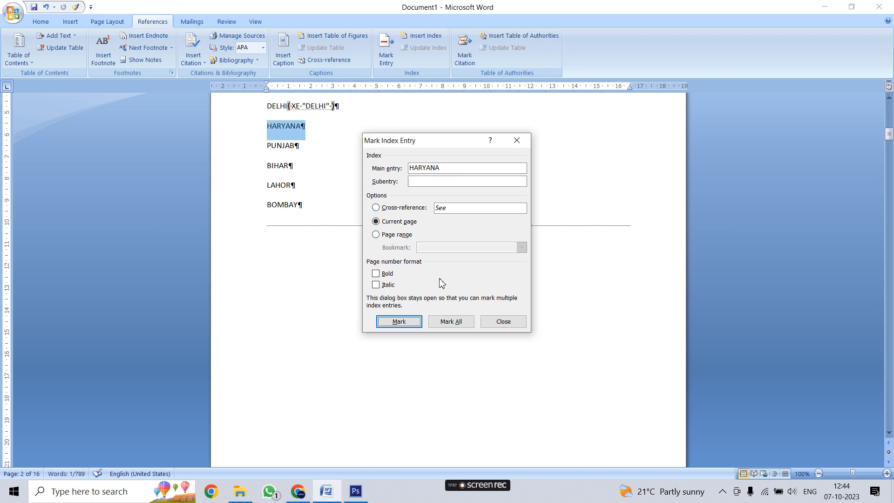
pyautogui.click(399, 321)
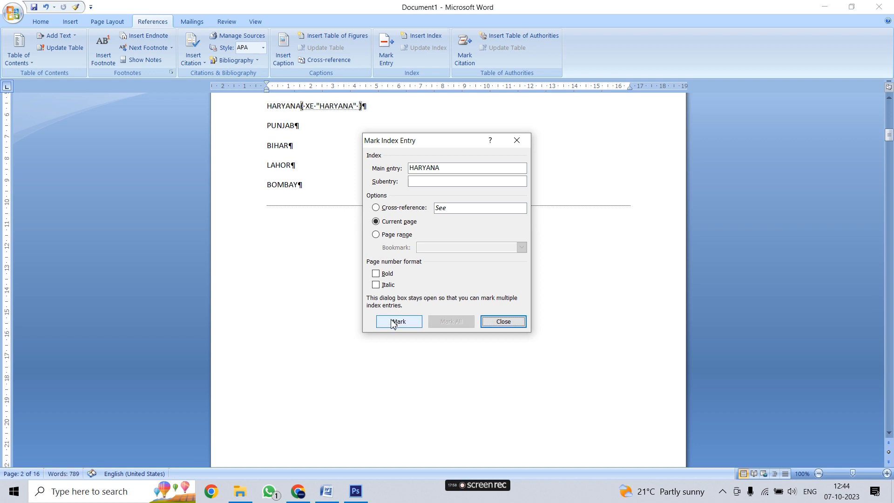
# Mark PUNJAB and BIHAR from the place list as separate index main entries
pyautogui.click(299, 126)
pyautogui.moveTo(311, 125); pyautogui.dragTo(267, 126)
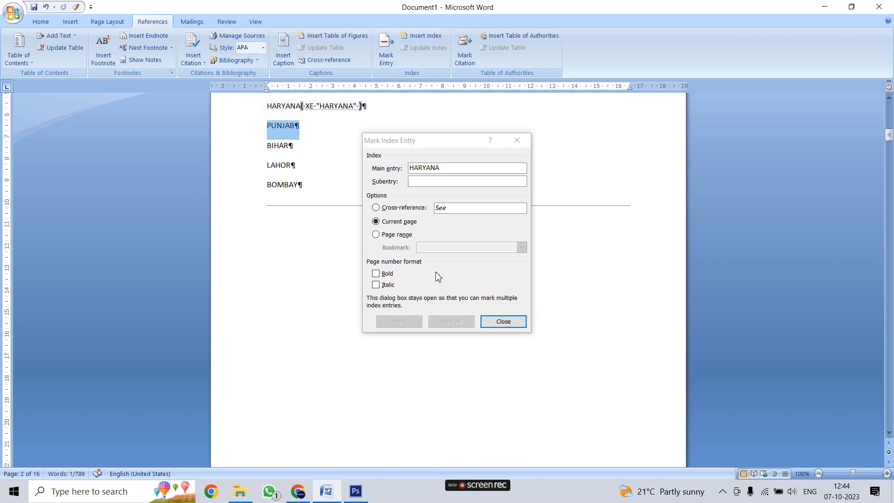
pyautogui.click(434, 285)
pyautogui.click(412, 326)
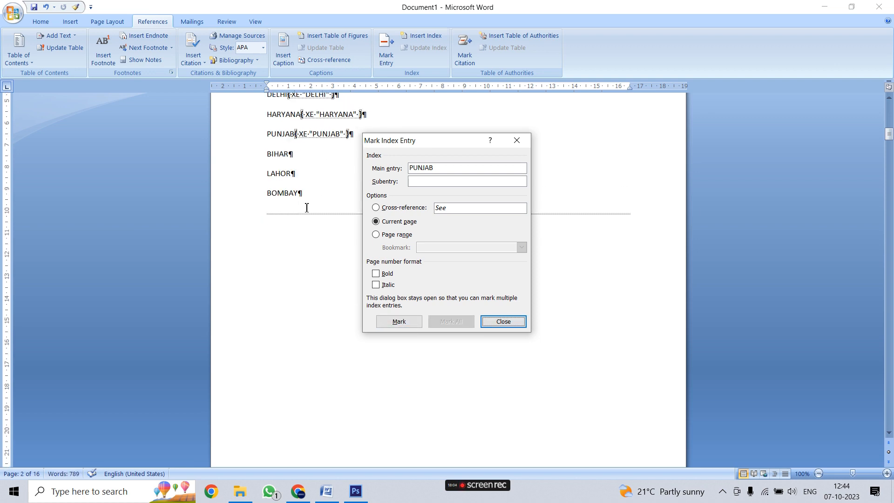
pyautogui.scroll(3, 307, 204)
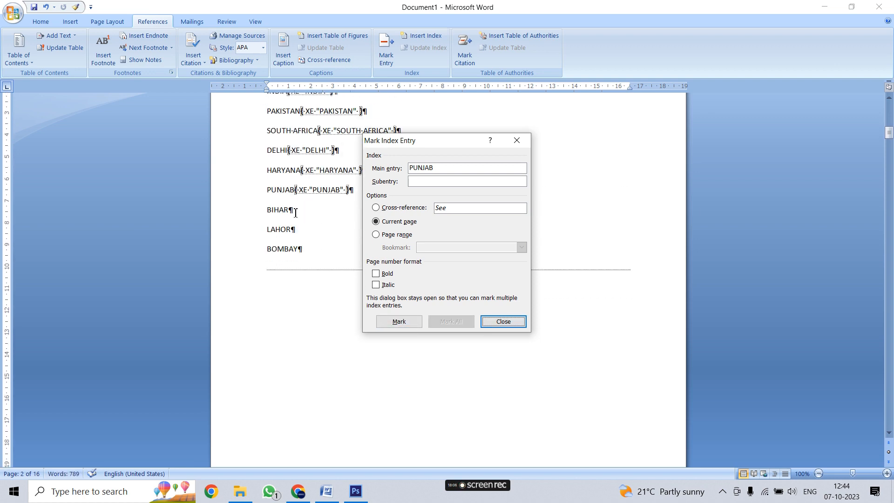
pyautogui.click(295, 213)
pyautogui.moveTo(289, 212); pyautogui.dragTo(267, 211)
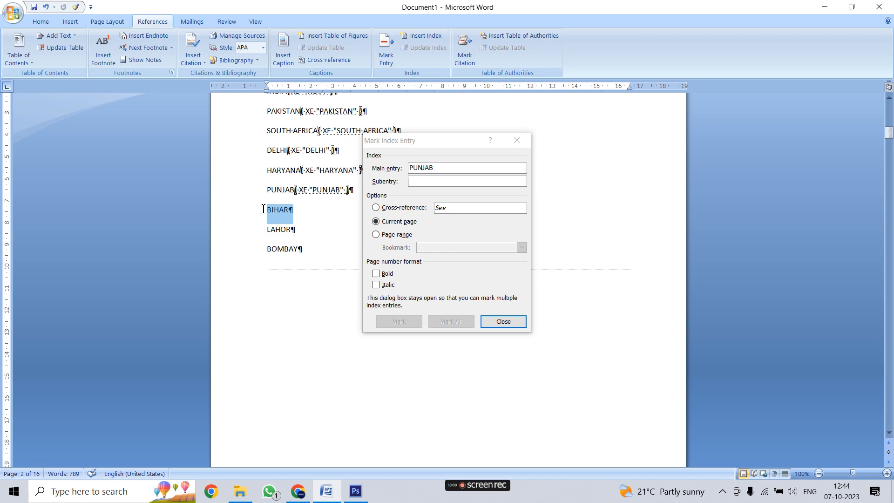
pyautogui.click(437, 276)
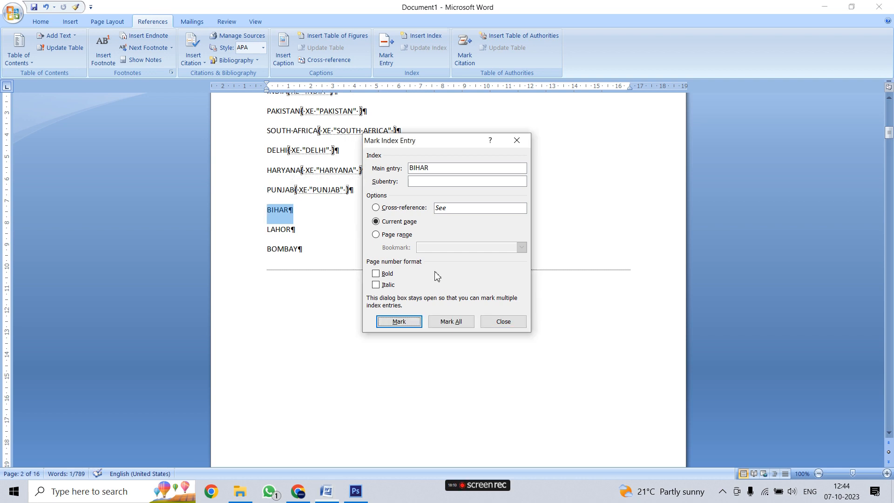
pyautogui.click(398, 321)
# Mark LAHOR and BOMBAY as the last two index main entries and finish marking entries
pyautogui.click(290, 127)
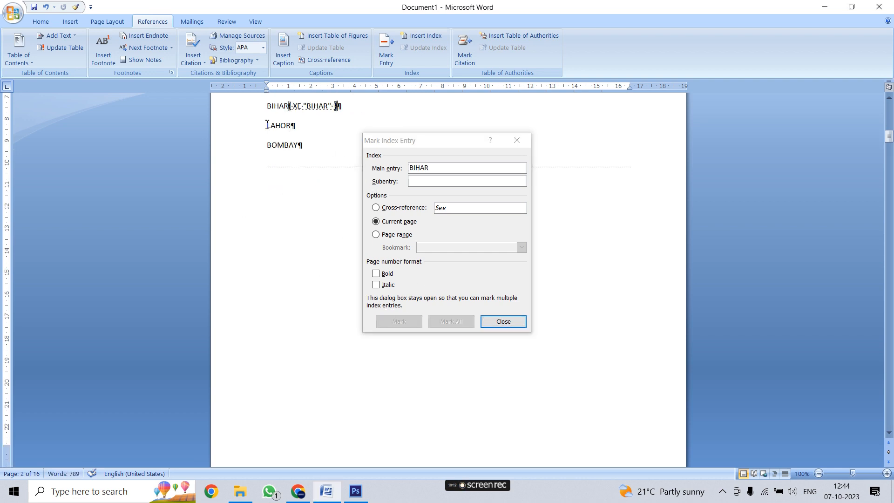
pyautogui.click(242, 125)
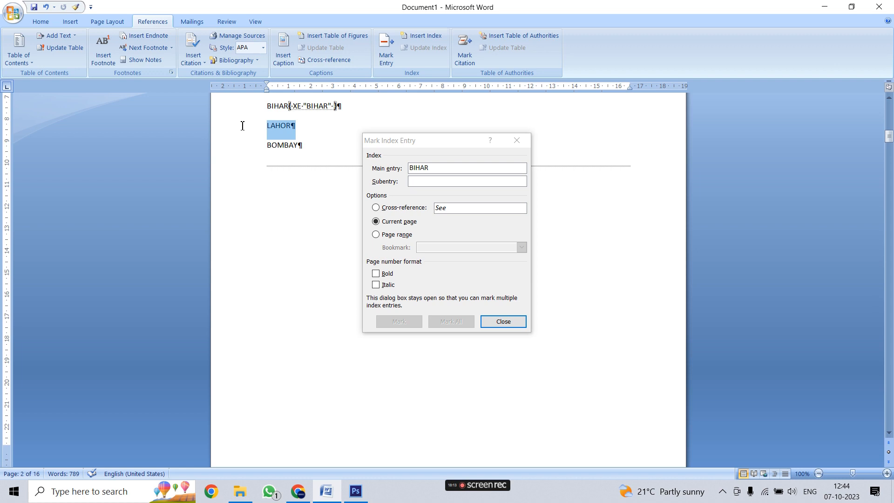
pyautogui.click(435, 281)
pyautogui.click(399, 322)
pyautogui.click(302, 127)
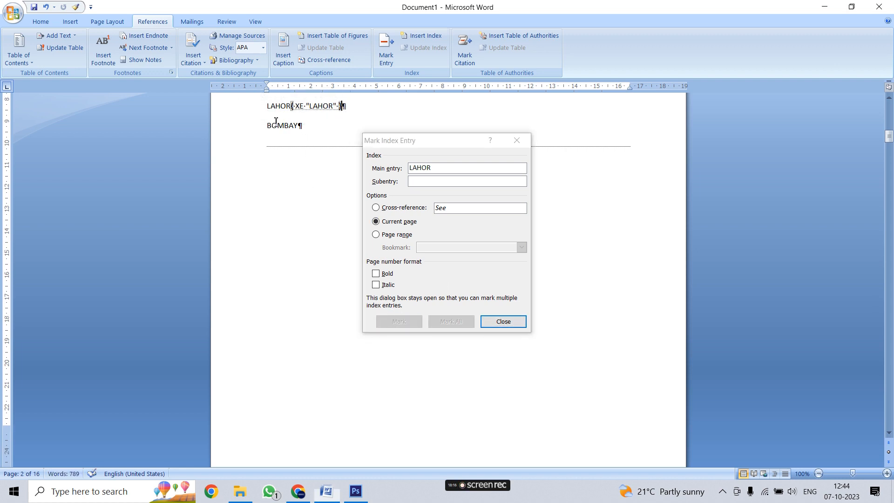
pyautogui.click(247, 125)
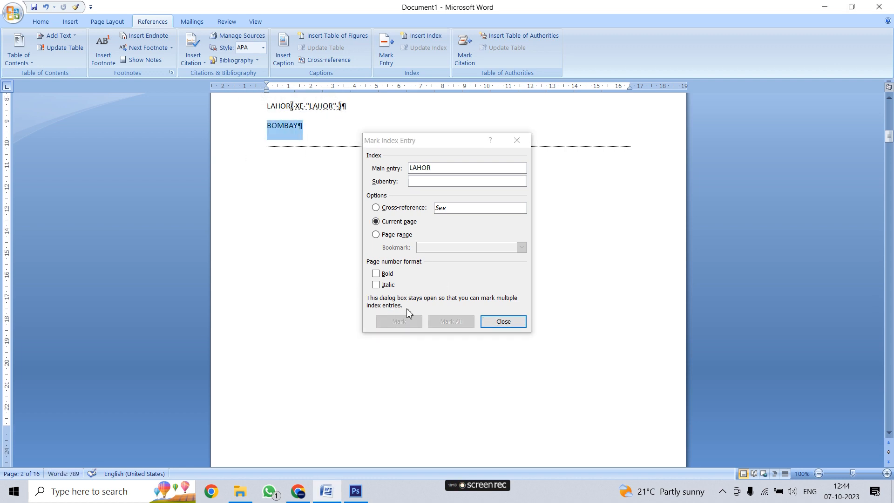
pyautogui.click(404, 301)
pyautogui.click(399, 321)
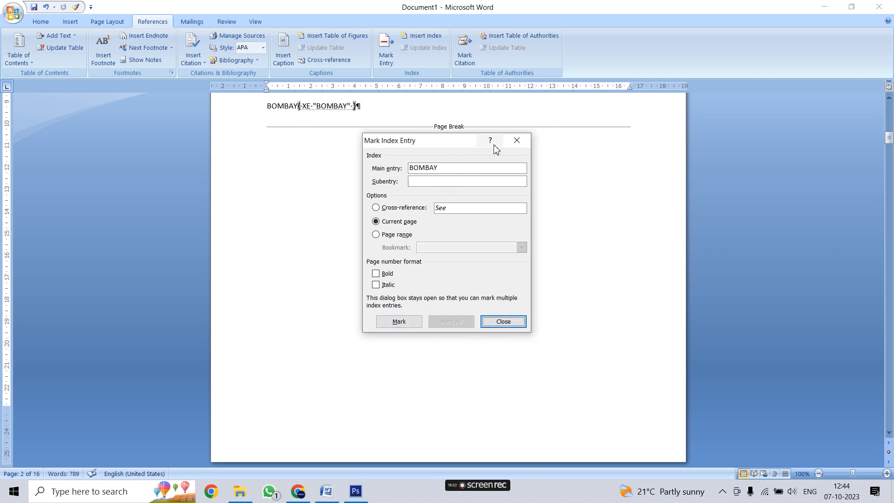
pyautogui.click(517, 140)
pyautogui.scroll(5, 391, 314)
pyautogui.scroll(4, 392, 312)
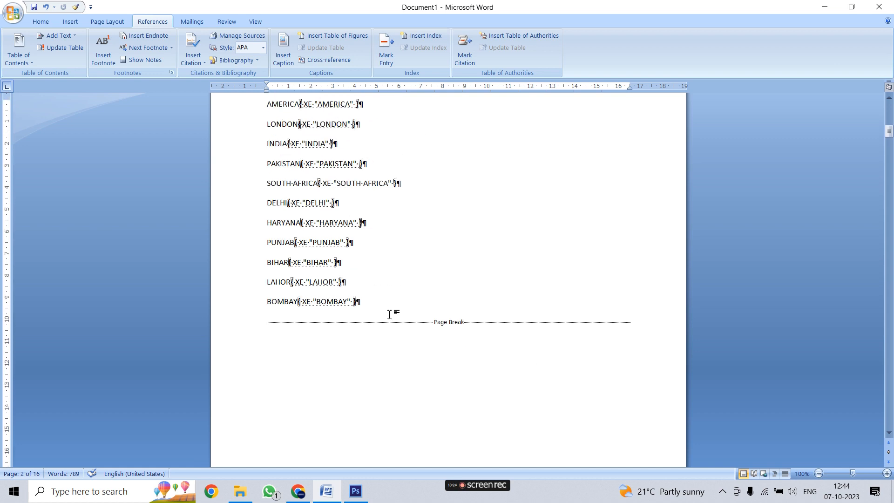
# Toggle the paragraph marks and XE field codes on and off, leaving them hidden in the place list
pyautogui.click(41, 22)
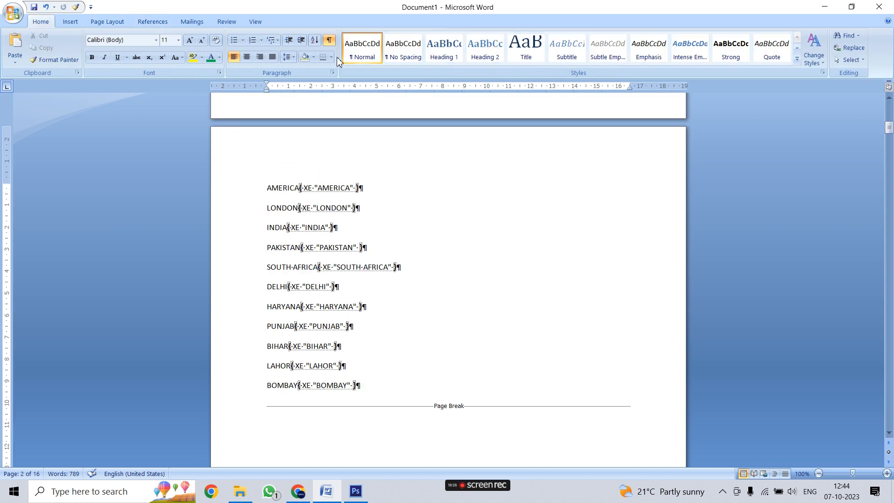
pyautogui.click(329, 41)
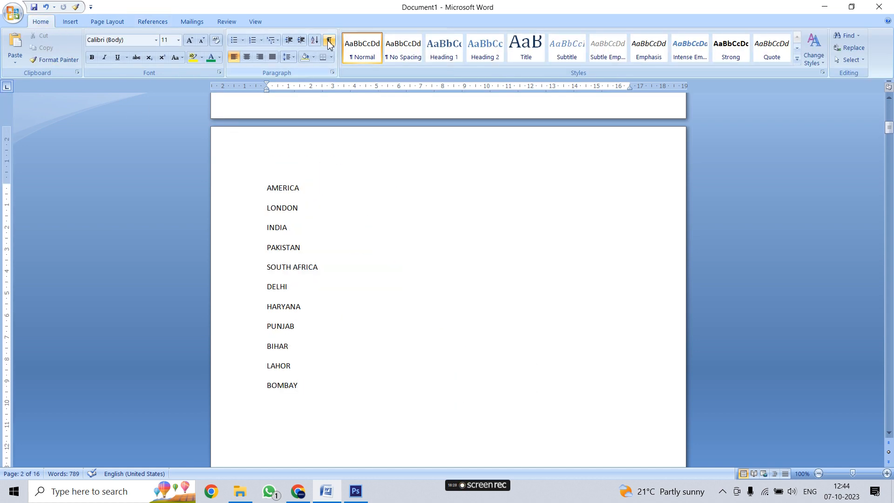
pyautogui.click(329, 41)
pyautogui.click(330, 41)
pyautogui.click(329, 41)
pyautogui.click(329, 41)
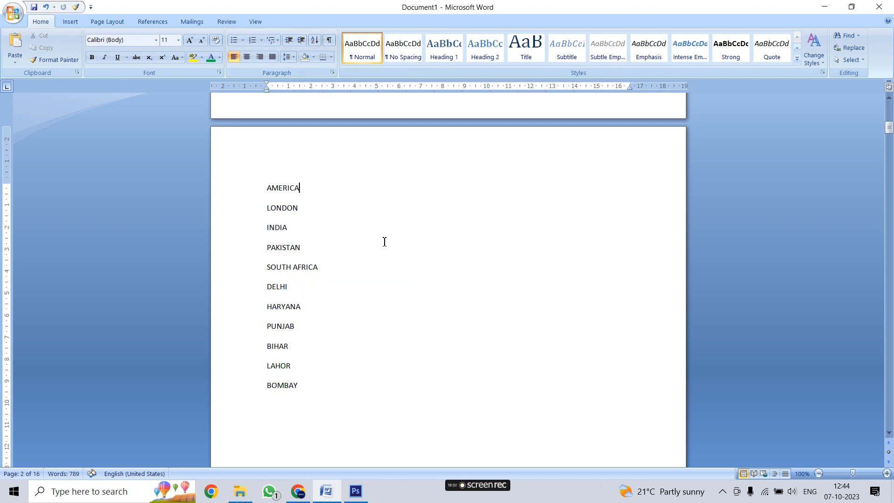
pyautogui.scroll(1, 383, 241)
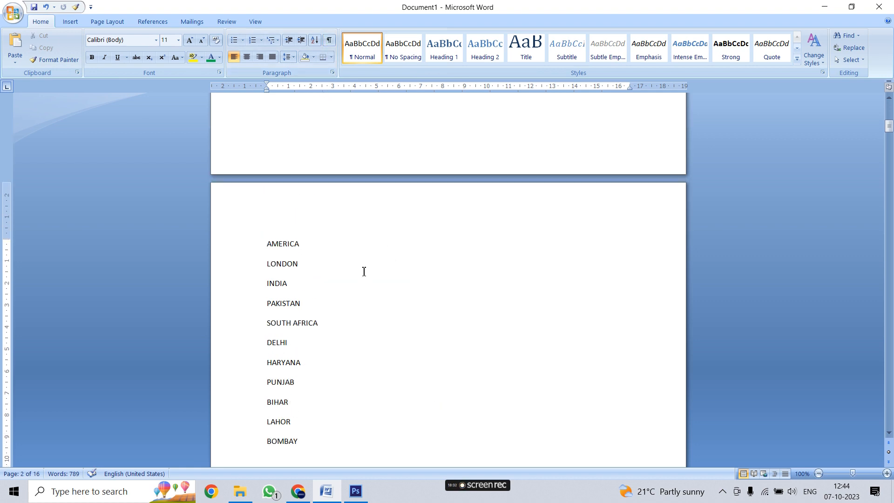
pyautogui.click(155, 23)
pyautogui.click(386, 53)
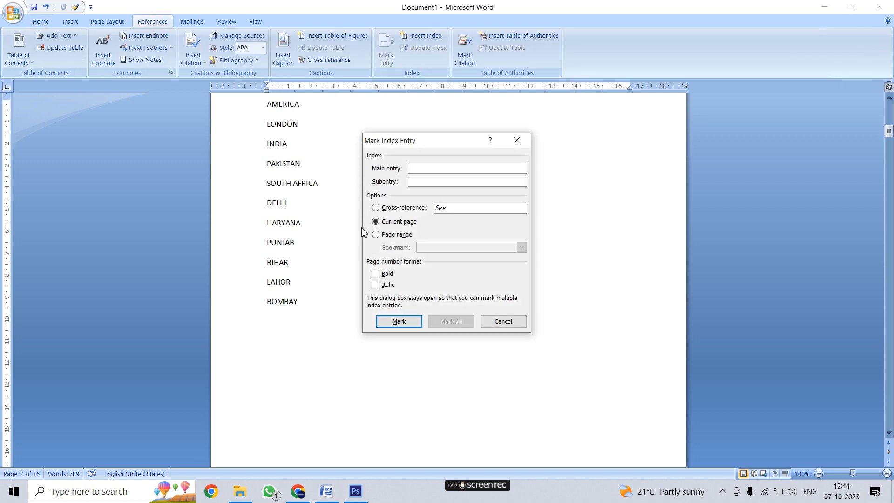
pyautogui.click(520, 145)
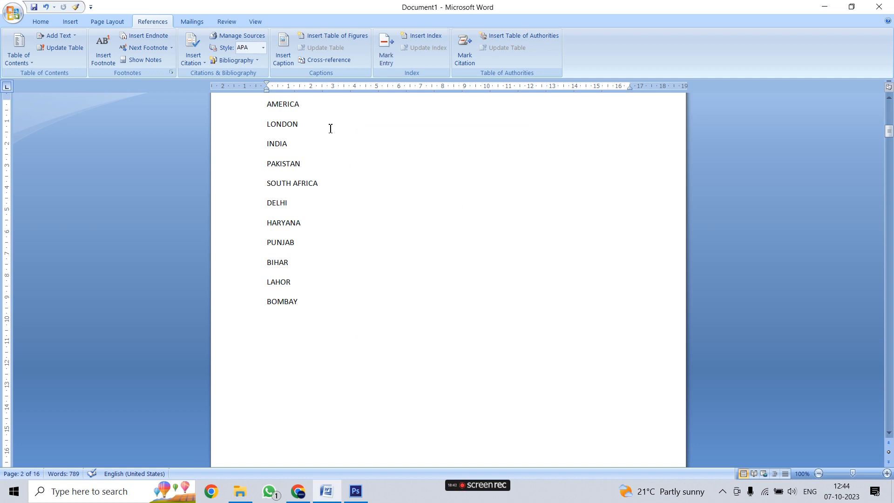
# Start inserting an index and preview the Classic and Fancy index formats
pyautogui.click(425, 37)
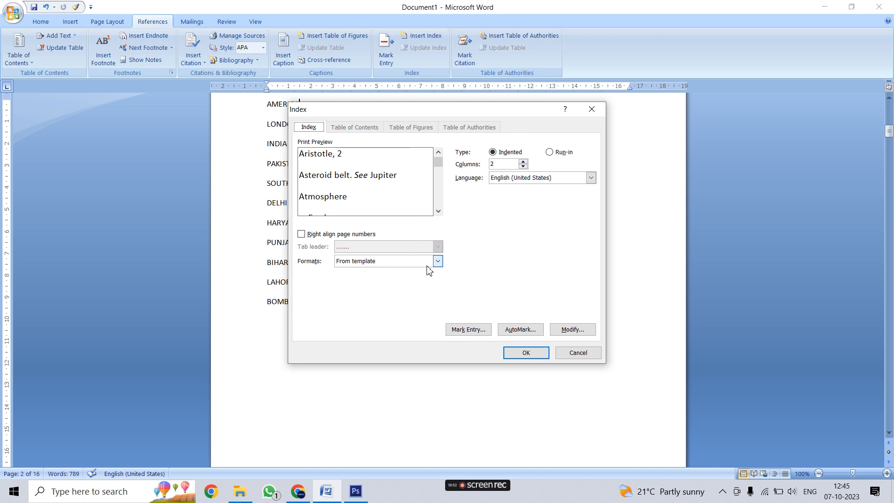
pyautogui.click(438, 261)
pyautogui.click(347, 279)
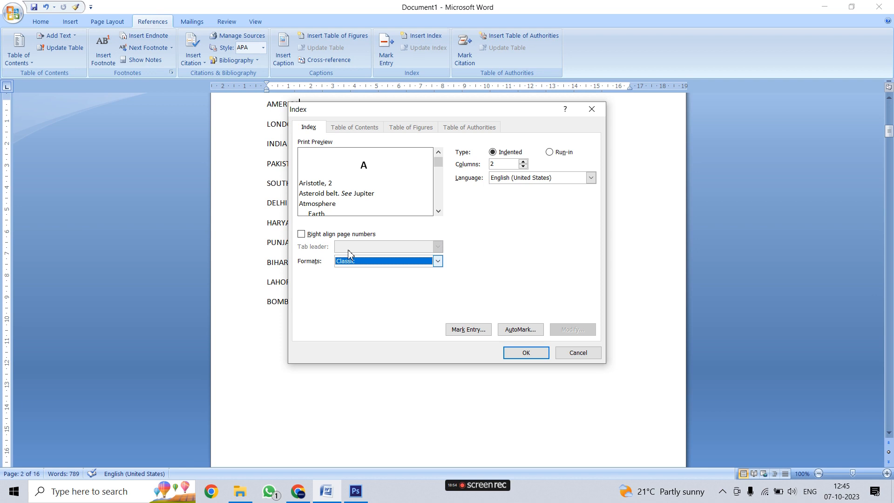
pyautogui.moveTo(441, 168)
pyautogui.mouseDown()
pyautogui.moveTo(439, 184)
pyautogui.moveTo(440, 169)
pyautogui.mouseUp()
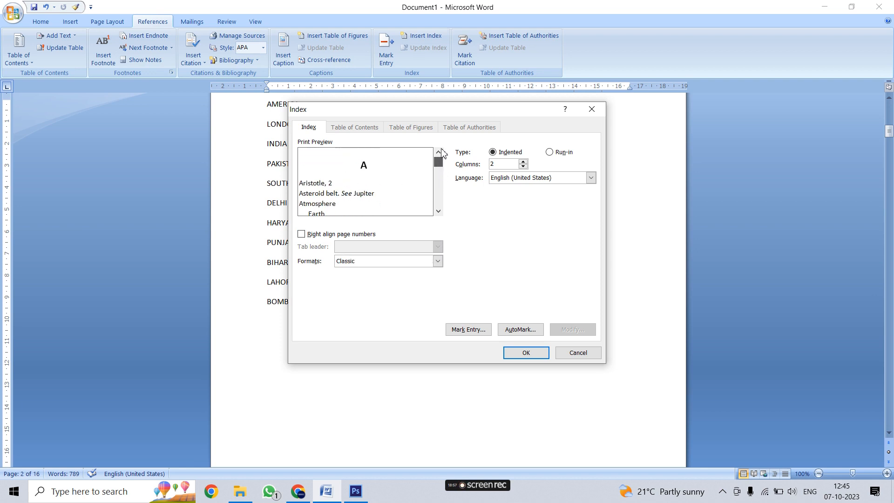
pyautogui.click(437, 262)
pyautogui.click(363, 288)
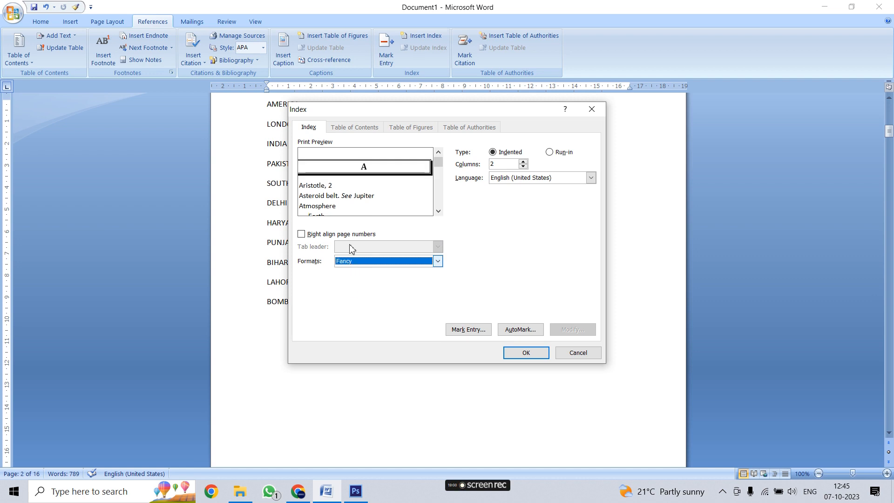
# Preview the Modern and Bulleted index formats, checking the sample entries further down
pyautogui.click(438, 261)
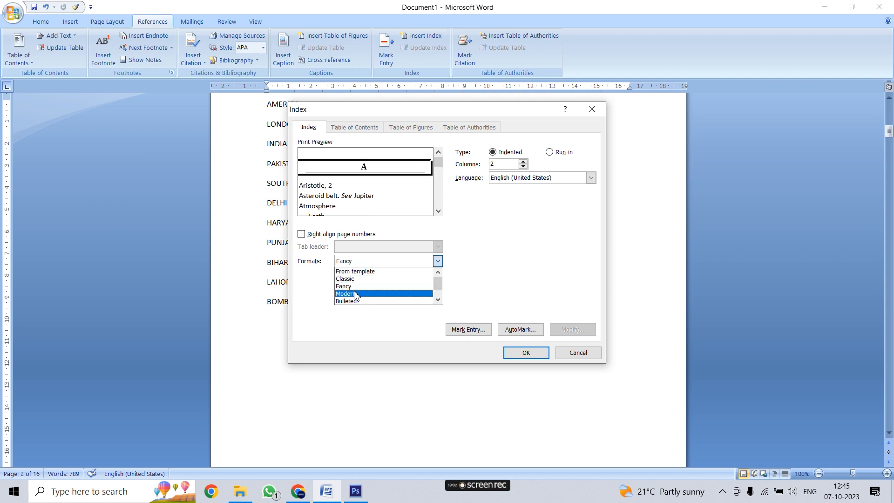
pyautogui.click(356, 294)
pyautogui.click(438, 262)
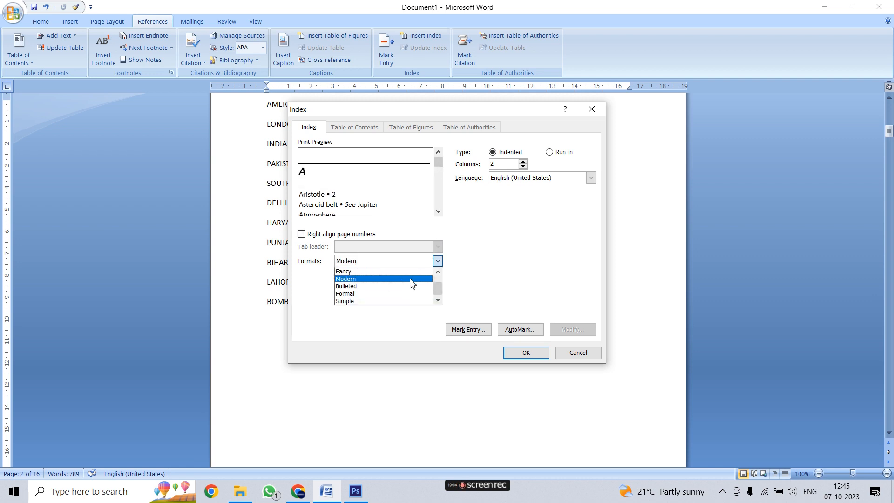
pyautogui.click(361, 294)
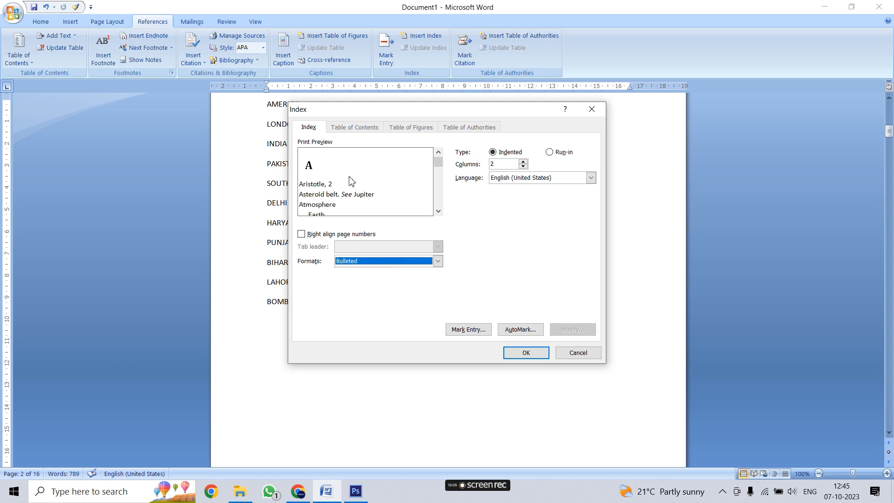
pyautogui.moveTo(439, 163); pyautogui.dragTo(441, 199)
# Preview the Formal and Simple index formats
pyautogui.click(438, 261)
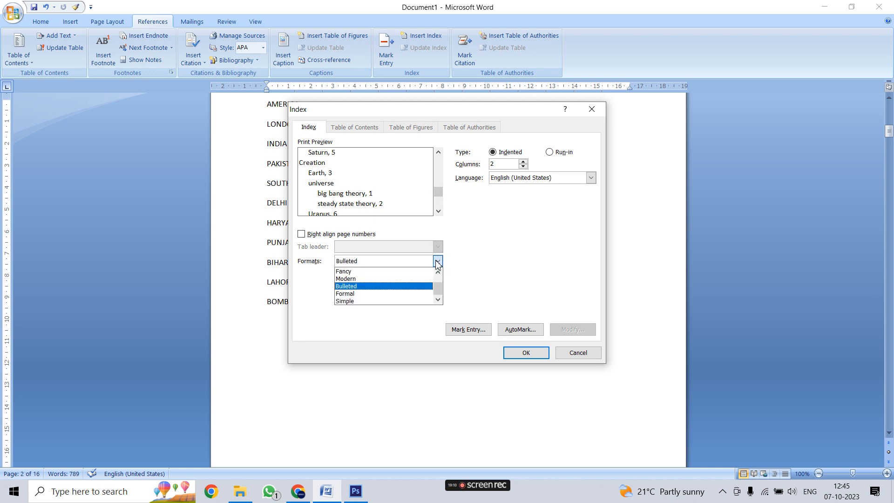
pyautogui.click(352, 295)
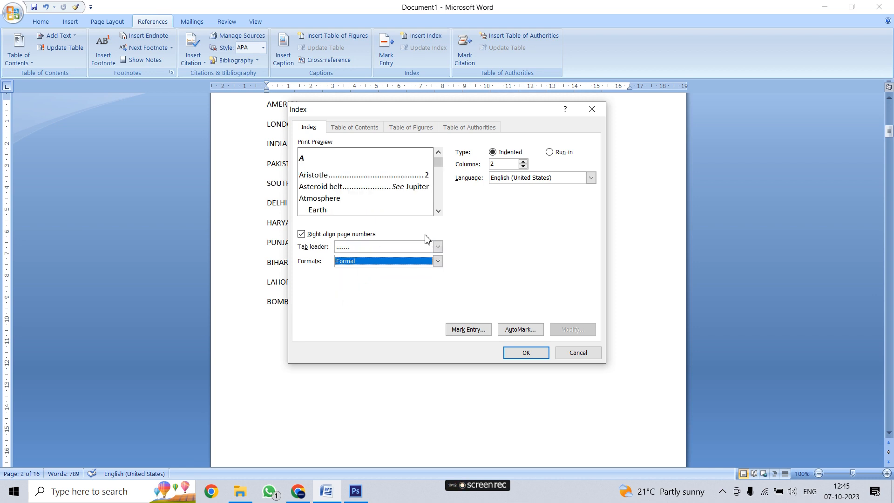
pyautogui.click(438, 261)
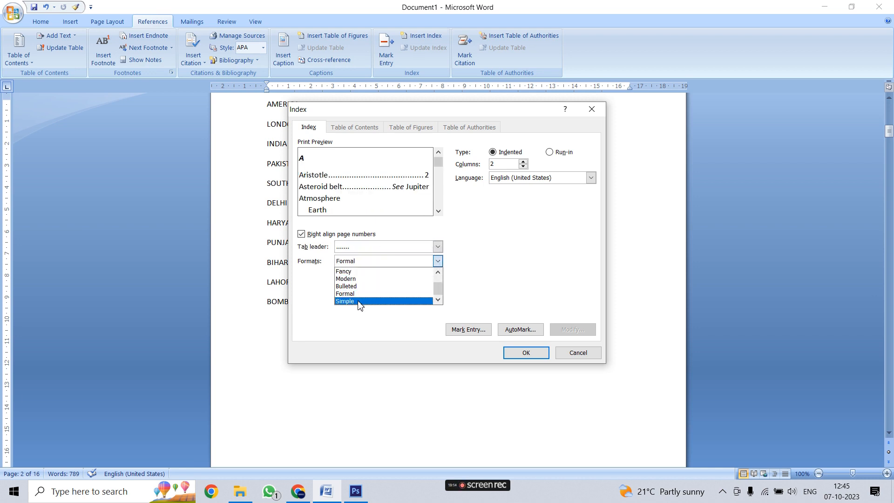
pyautogui.click(361, 301)
pyautogui.moveTo(439, 162)
pyautogui.mouseDown()
pyautogui.moveTo(437, 199)
pyautogui.moveTo(434, 158)
pyautogui.mouseUp()
# Insert the two-column index in the Modern format after AMERICA in the place list
pyautogui.click(438, 260)
pyautogui.click(352, 281)
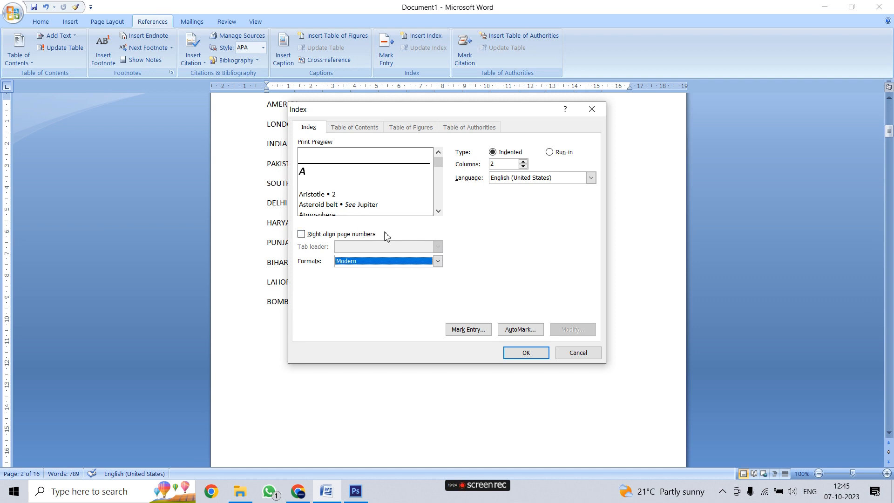
pyautogui.click(527, 355)
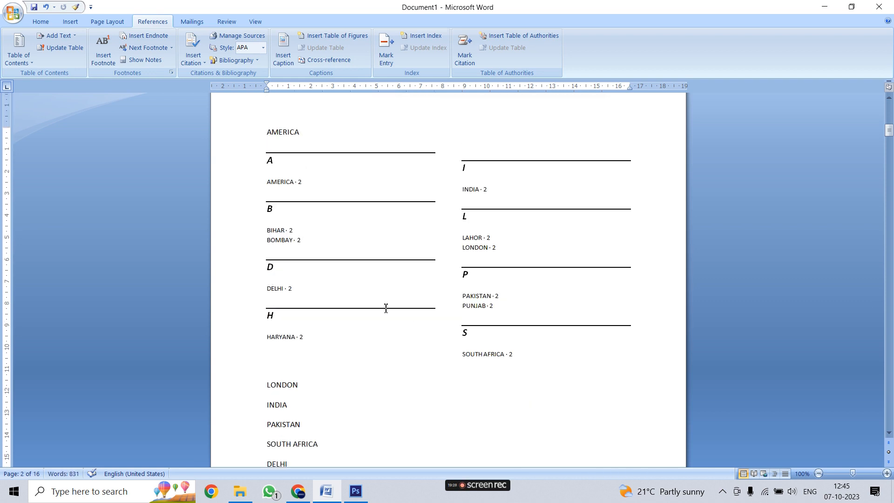
# Apply bullets to the place-name entries of the inserted index, using the AMERICA entry
pyautogui.scroll(2, 386, 308)
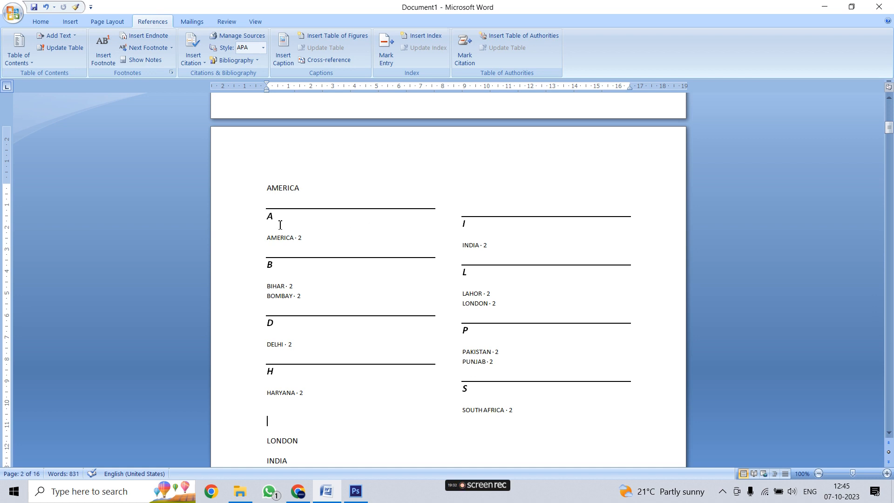
pyautogui.moveTo(305, 238); pyautogui.dragTo(264, 238)
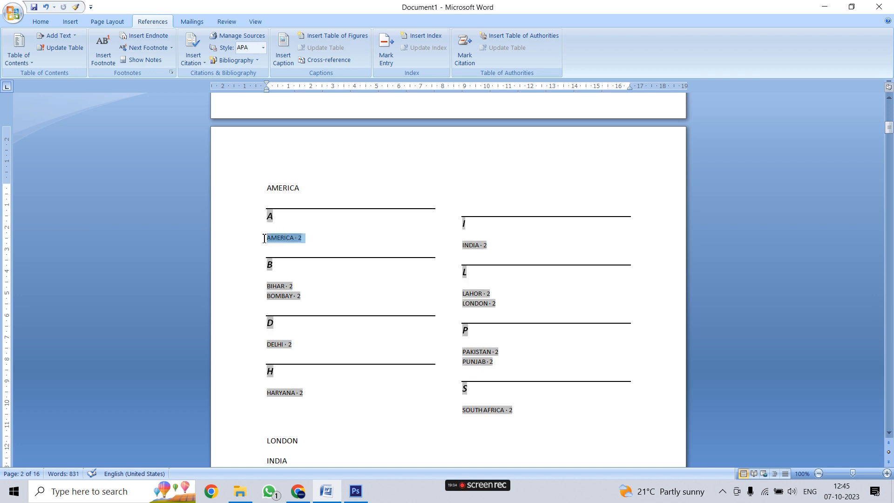
pyautogui.click(368, 220)
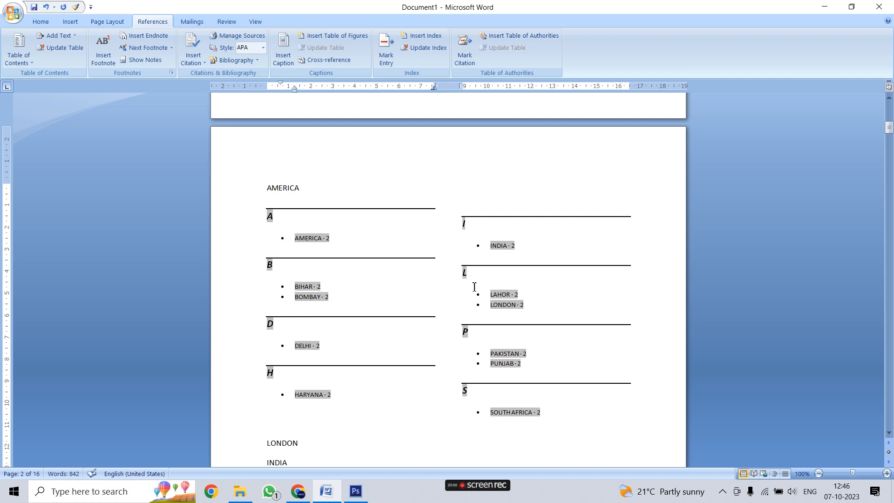
# Add UTTARA PRADESH, JAPAN and DEHRADUN as new lines below BOMBAY in the place list
pyautogui.scroll(-4, 462, 374)
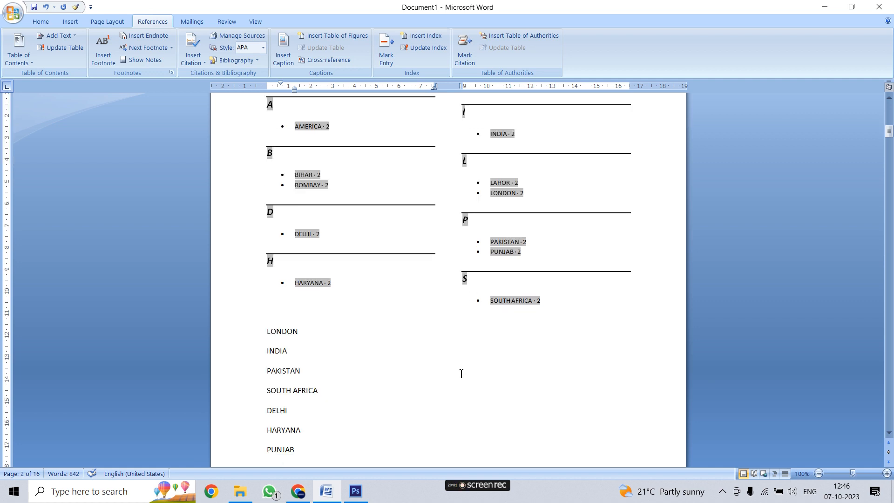
pyautogui.scroll(-7, 307, 355)
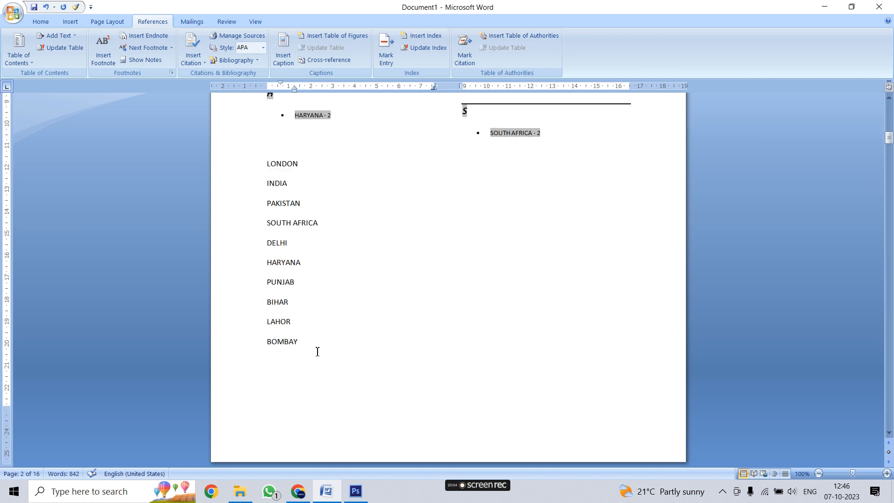
pyautogui.click(305, 318)
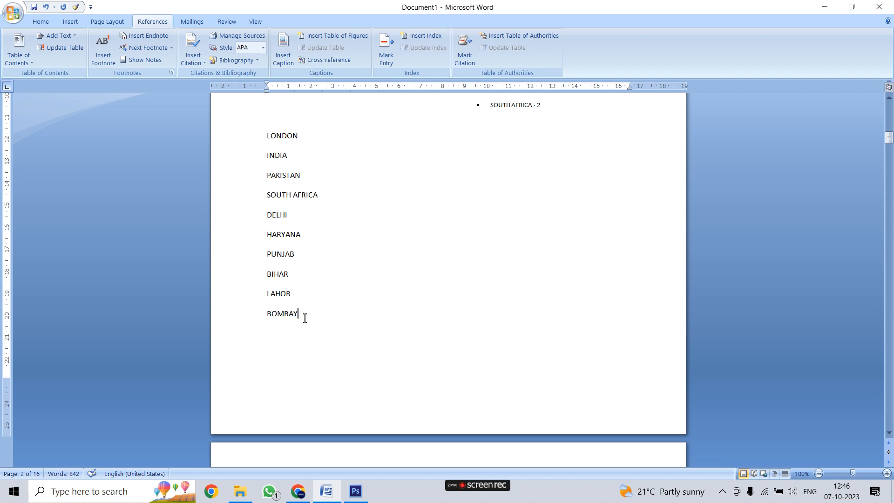
pyautogui.press('Return')
pyautogui.press('Return')
pyautogui.write('UTAA')
pyautogui.press('BackSpace')
pyautogui.press('BackSpace')
pyautogui.write('TARA PRADESH')
pyautogui.press('Return')
pyautogui.write('JAPAN')
pyautogui.press('Return')
pyautogui.write('DEH')
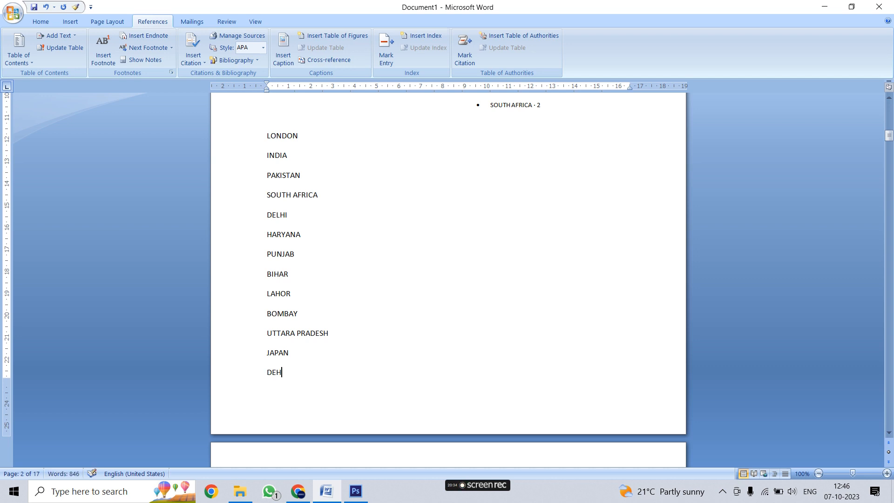
pyautogui.write('RADUN')
# Mark UTTARA PRADESH and JAPAN from the place list as separate index main entries
pyautogui.moveTo(330, 334); pyautogui.dragTo(264, 334)
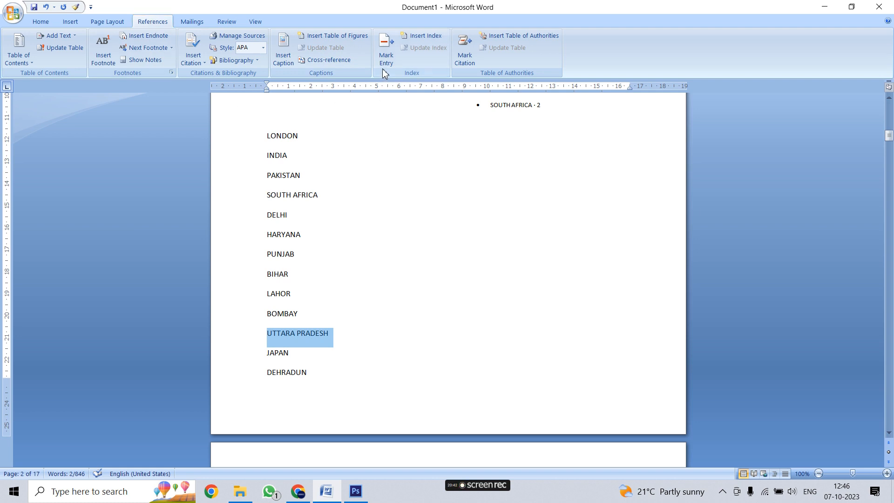
pyautogui.click(386, 47)
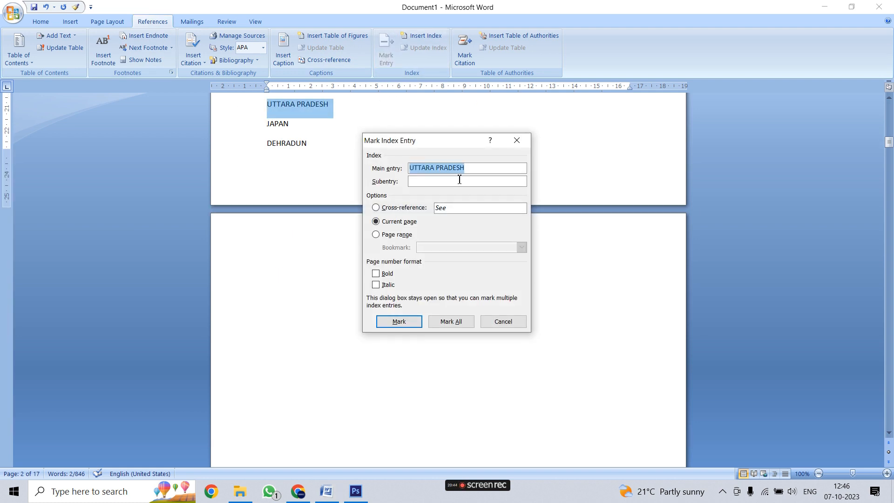
pyautogui.click(399, 323)
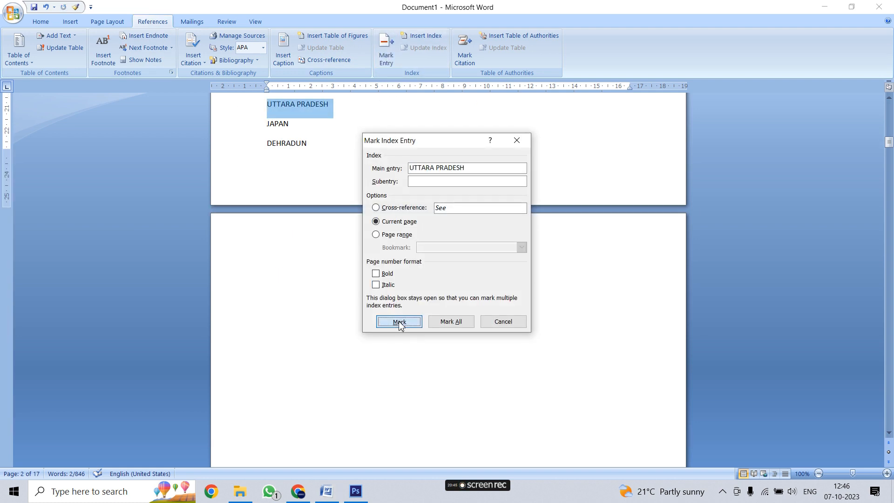
pyautogui.tripleClick(295, 125)
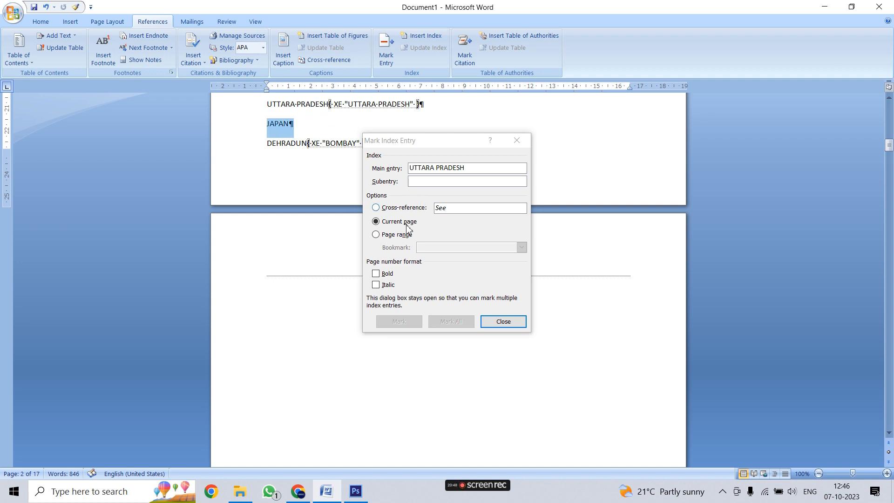
pyautogui.click(455, 235)
pyautogui.click(399, 322)
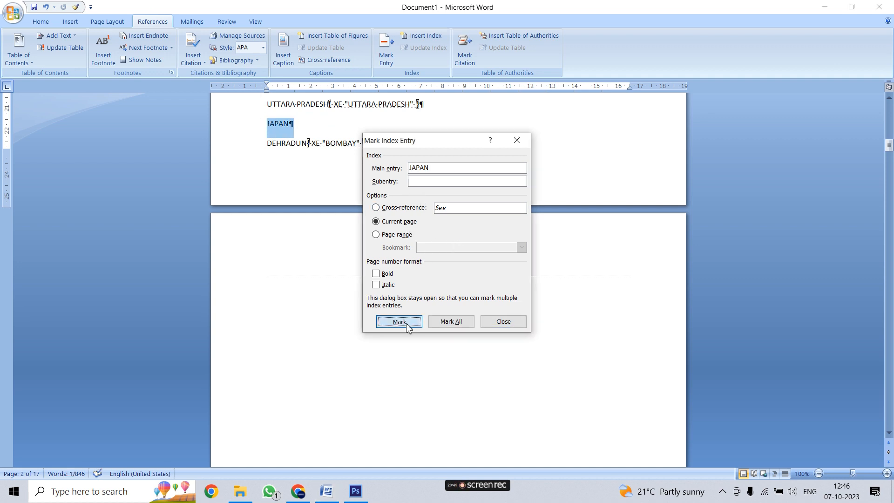
# Mark DEHRADUN as an index main entry and finish marking entries
pyautogui.click(300, 127)
pyautogui.moveTo(311, 126); pyautogui.dragTo(270, 124)
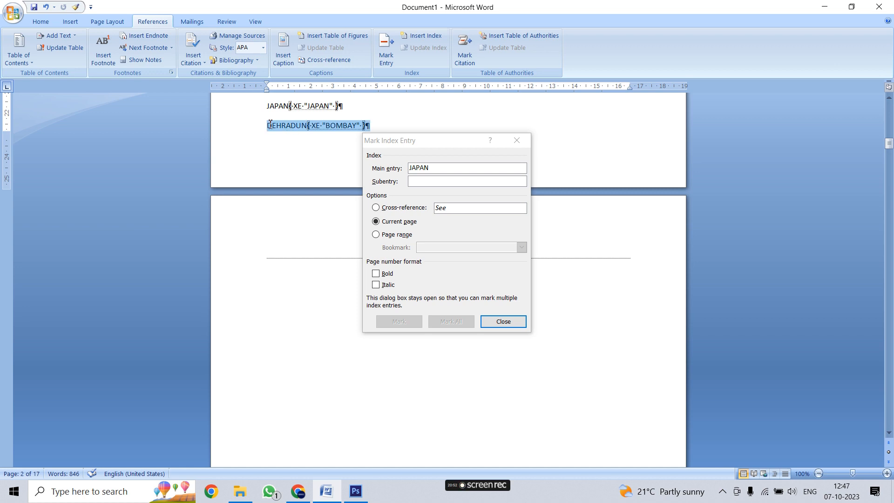
pyautogui.click(443, 278)
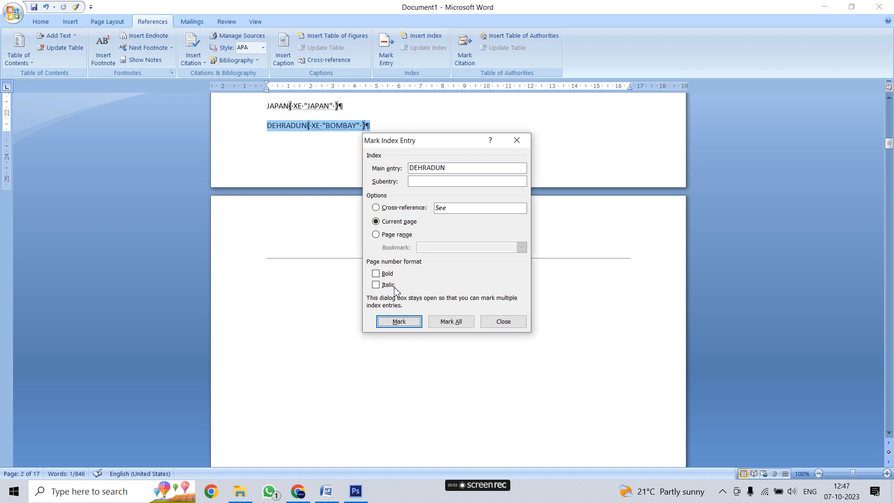
pyautogui.click(400, 322)
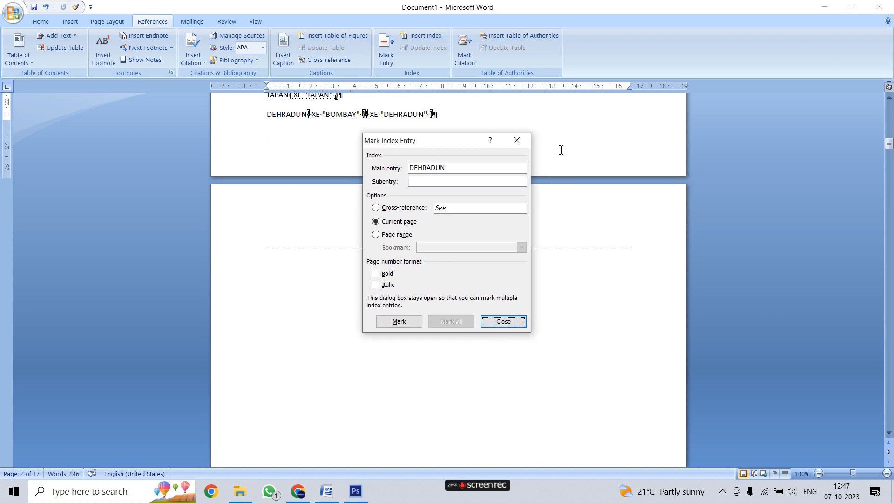
pyautogui.click(517, 141)
# Hide the formatting marks and index field codes in the document
pyautogui.scroll(3, 440, 243)
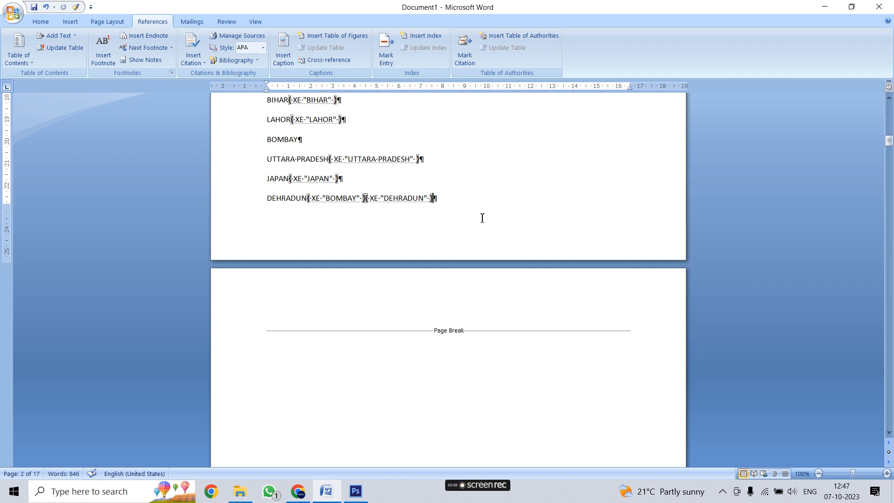
pyautogui.click(41, 22)
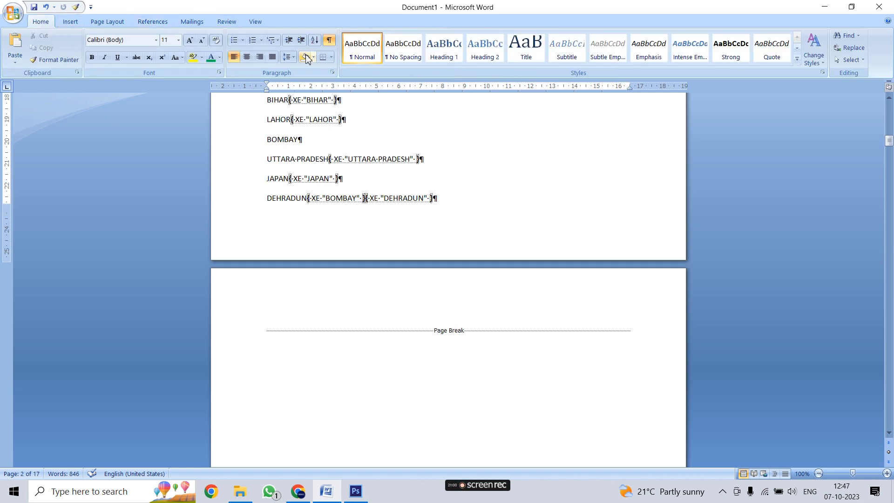
pyautogui.click(330, 41)
pyautogui.scroll(1, 417, 180)
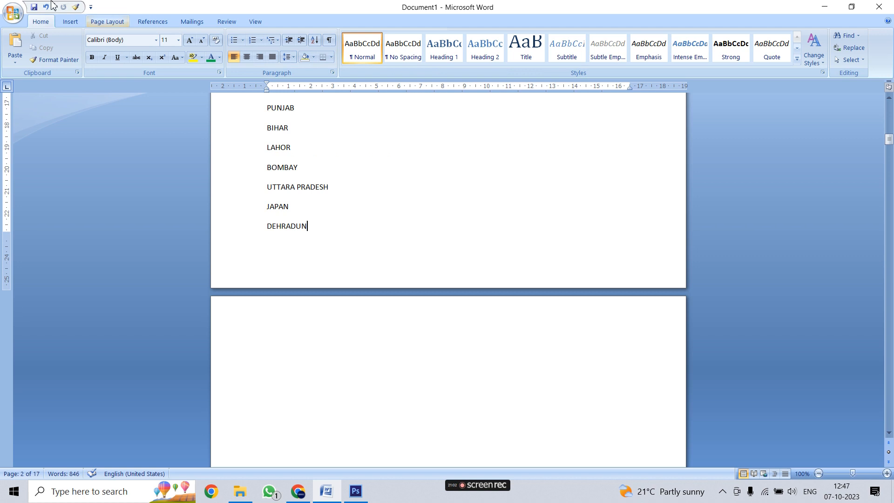
# Update the existing bulleted place-name index so it includes the newly marked entries UTTARA PRADESH, JAPAN and DEHRADUN
pyautogui.click(152, 21)
pyautogui.scroll(3, 389, 191)
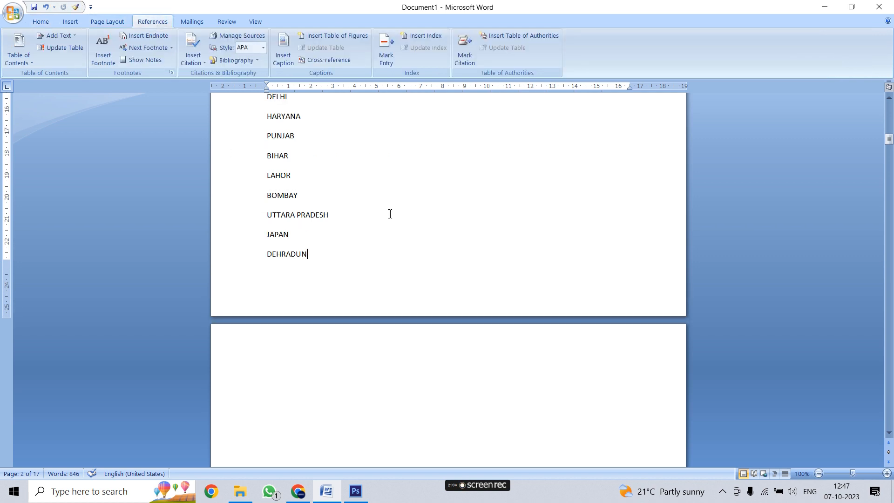
pyautogui.scroll(11, 396, 238)
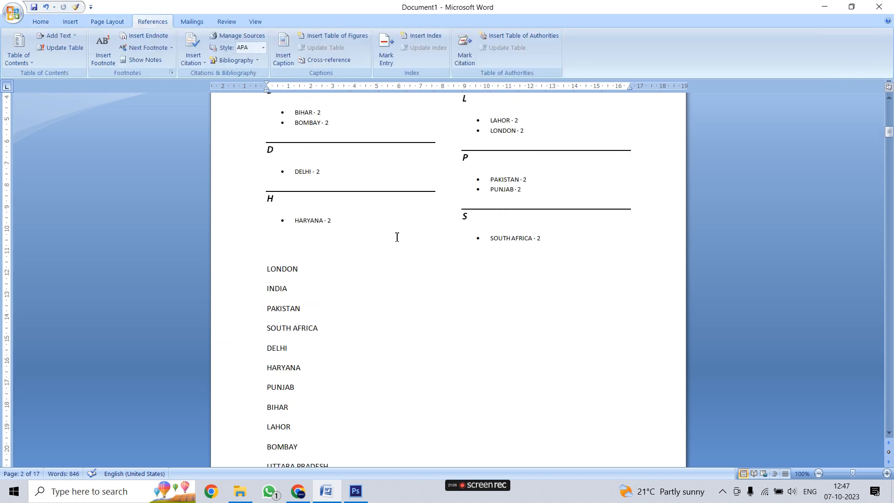
pyautogui.click(423, 36)
pyautogui.click(592, 110)
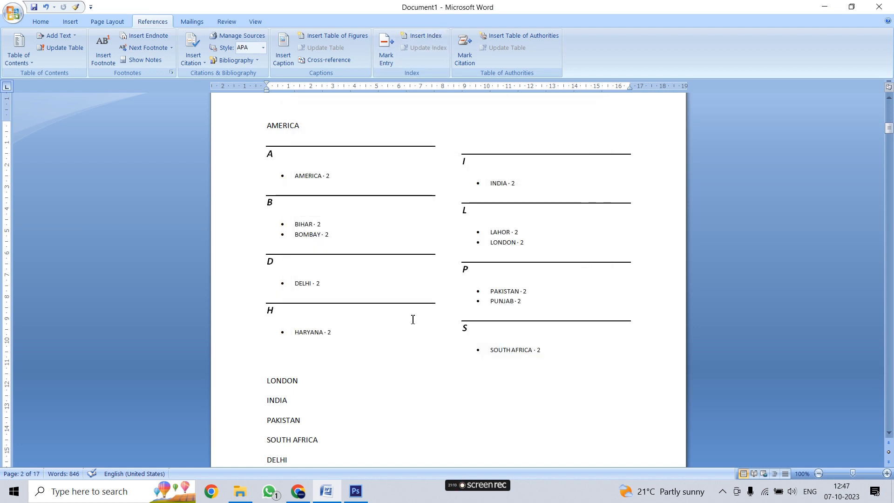
pyautogui.scroll(1, 413, 319)
pyautogui.moveTo(258, 153); pyautogui.dragTo(439, 257)
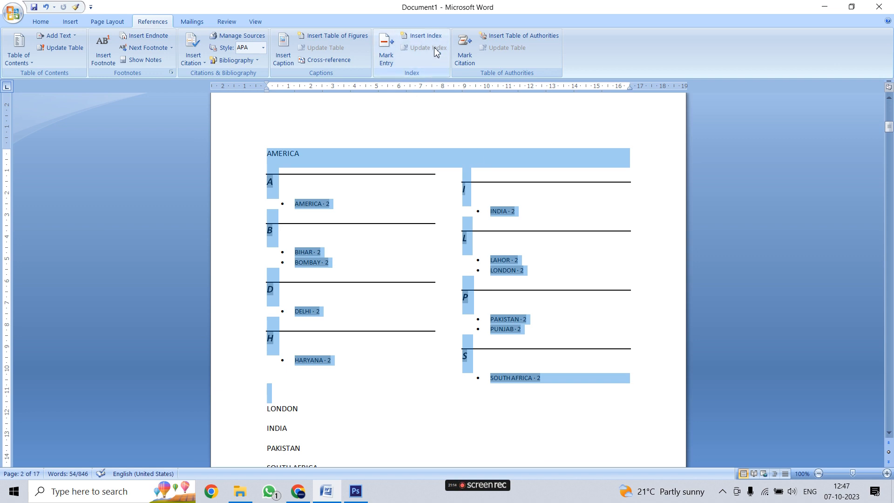
pyautogui.click(436, 120)
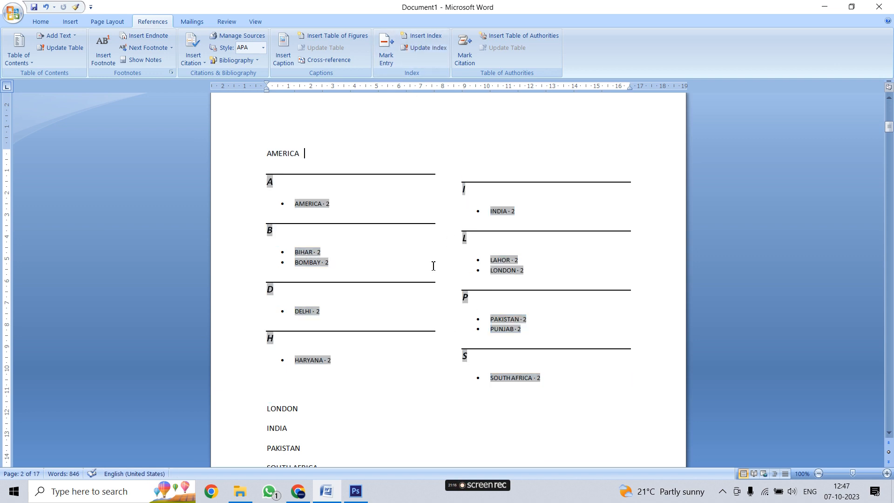
pyautogui.click(423, 48)
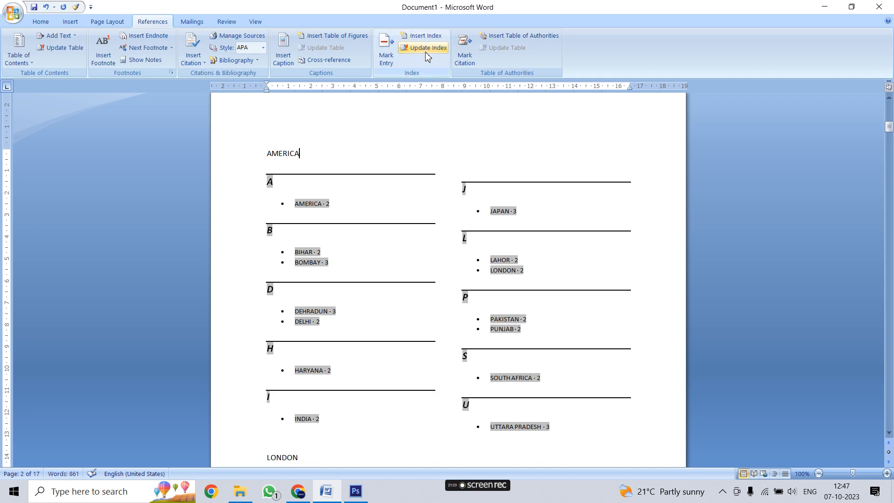
pyautogui.scroll(-3, 367, 247)
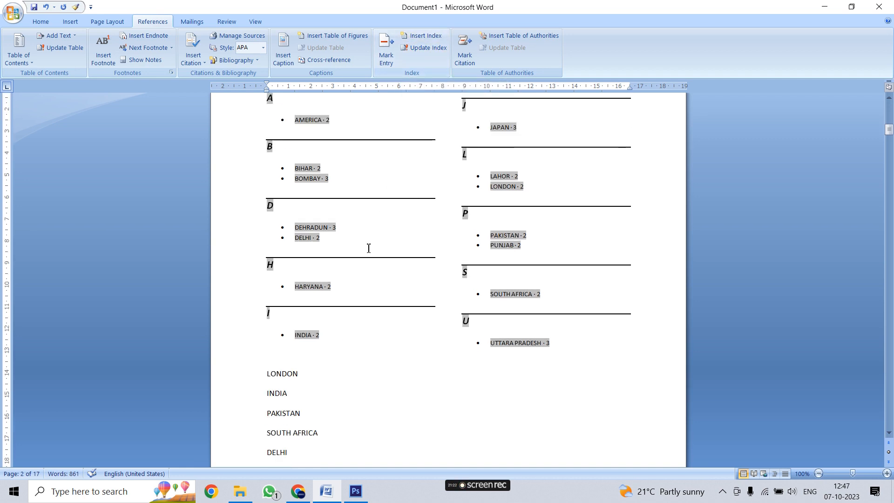
pyautogui.scroll(2, 475, 390)
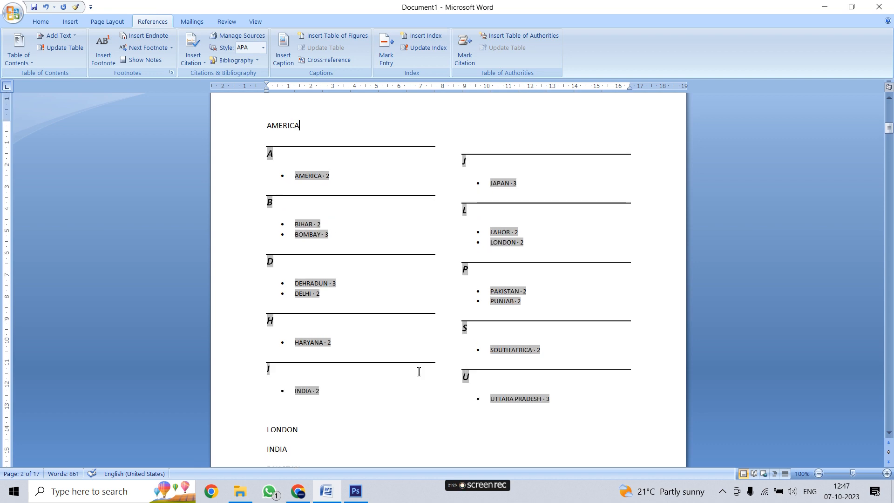
pyautogui.click(421, 419)
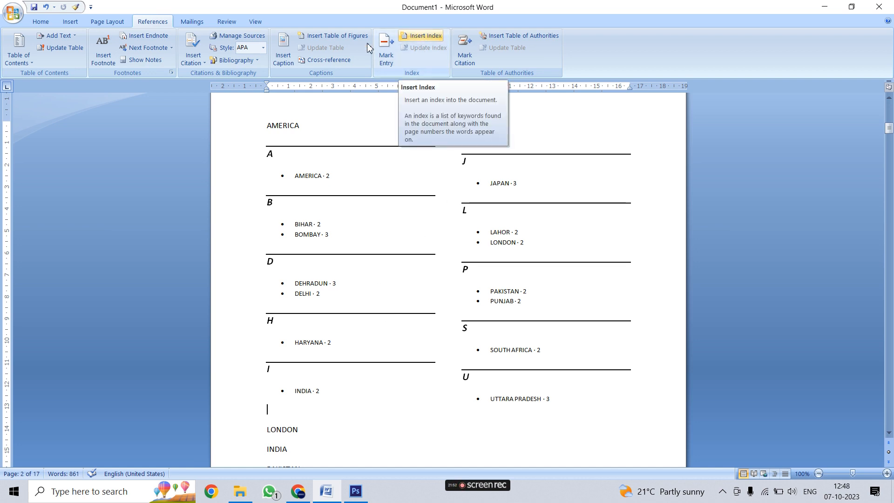
pyautogui.click(382, 55)
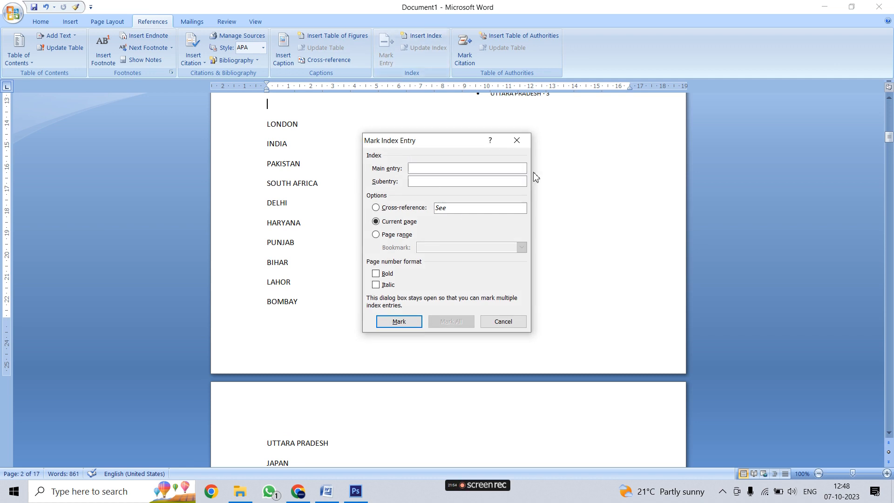
pyautogui.click(517, 141)
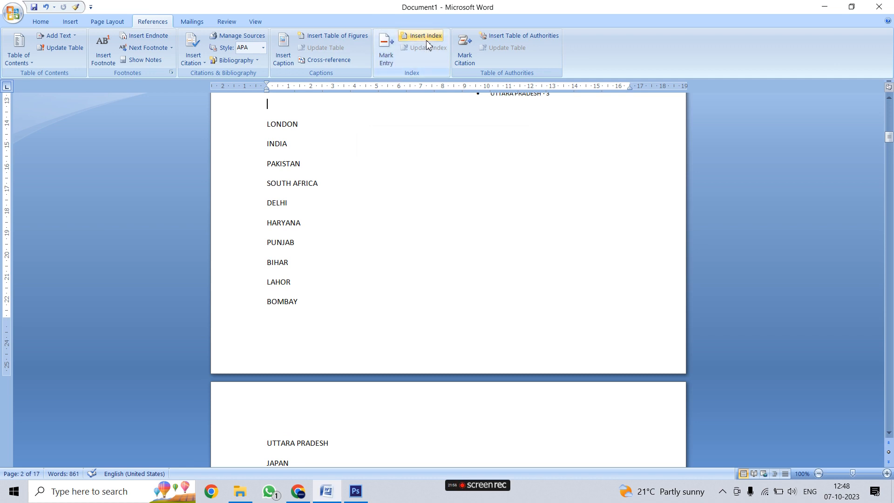
pyautogui.scroll(3, 431, 246)
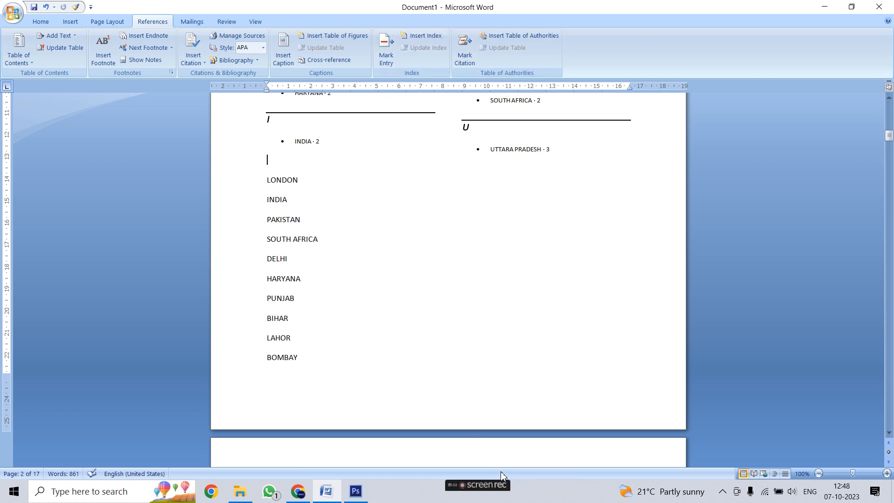
pyautogui.moveTo(475, 495)
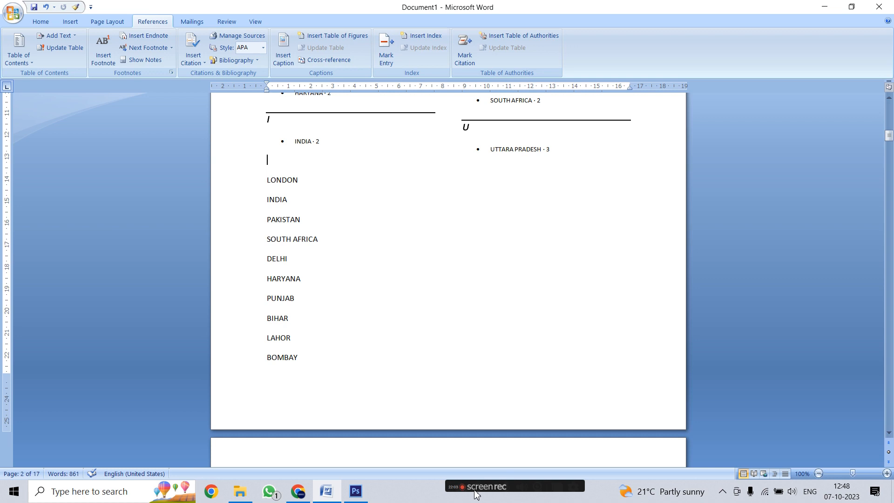